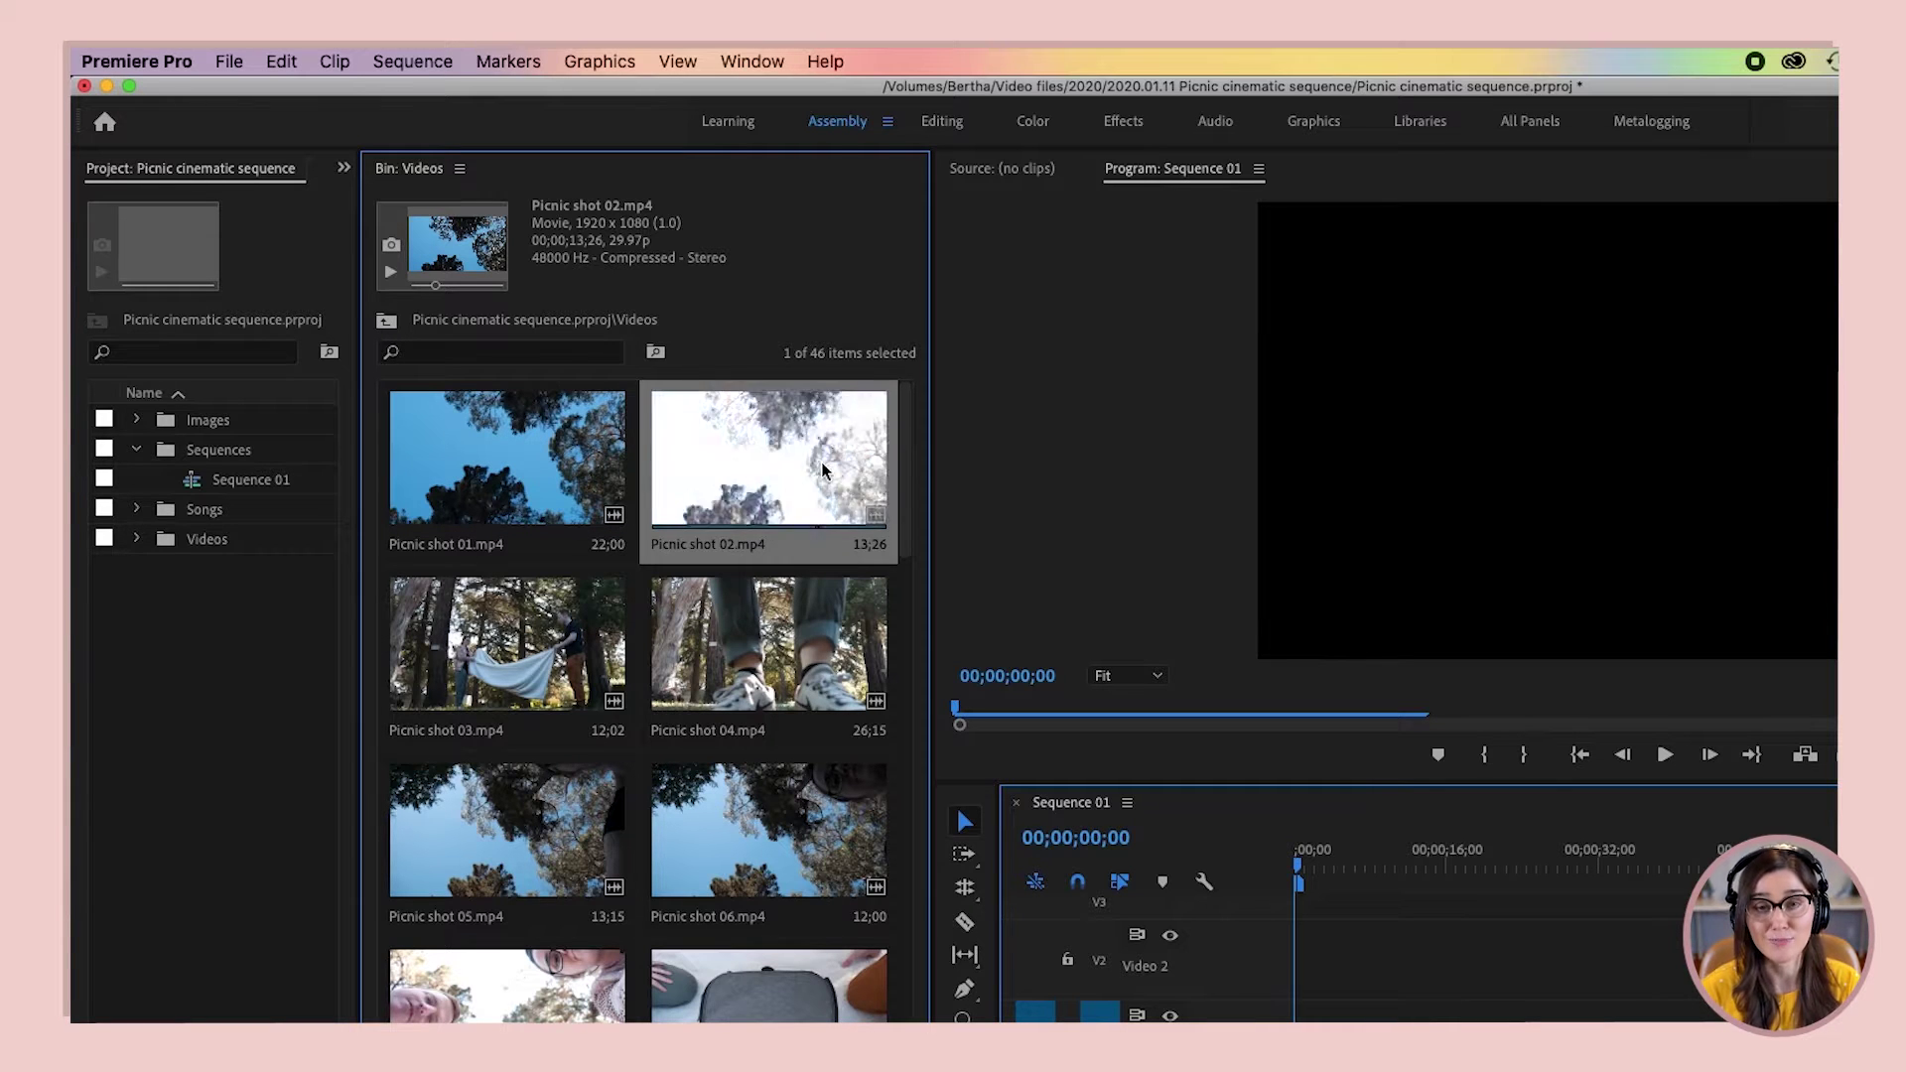
# - Deselect all clips in the Videos bin
pyautogui.press('super+shift+a')
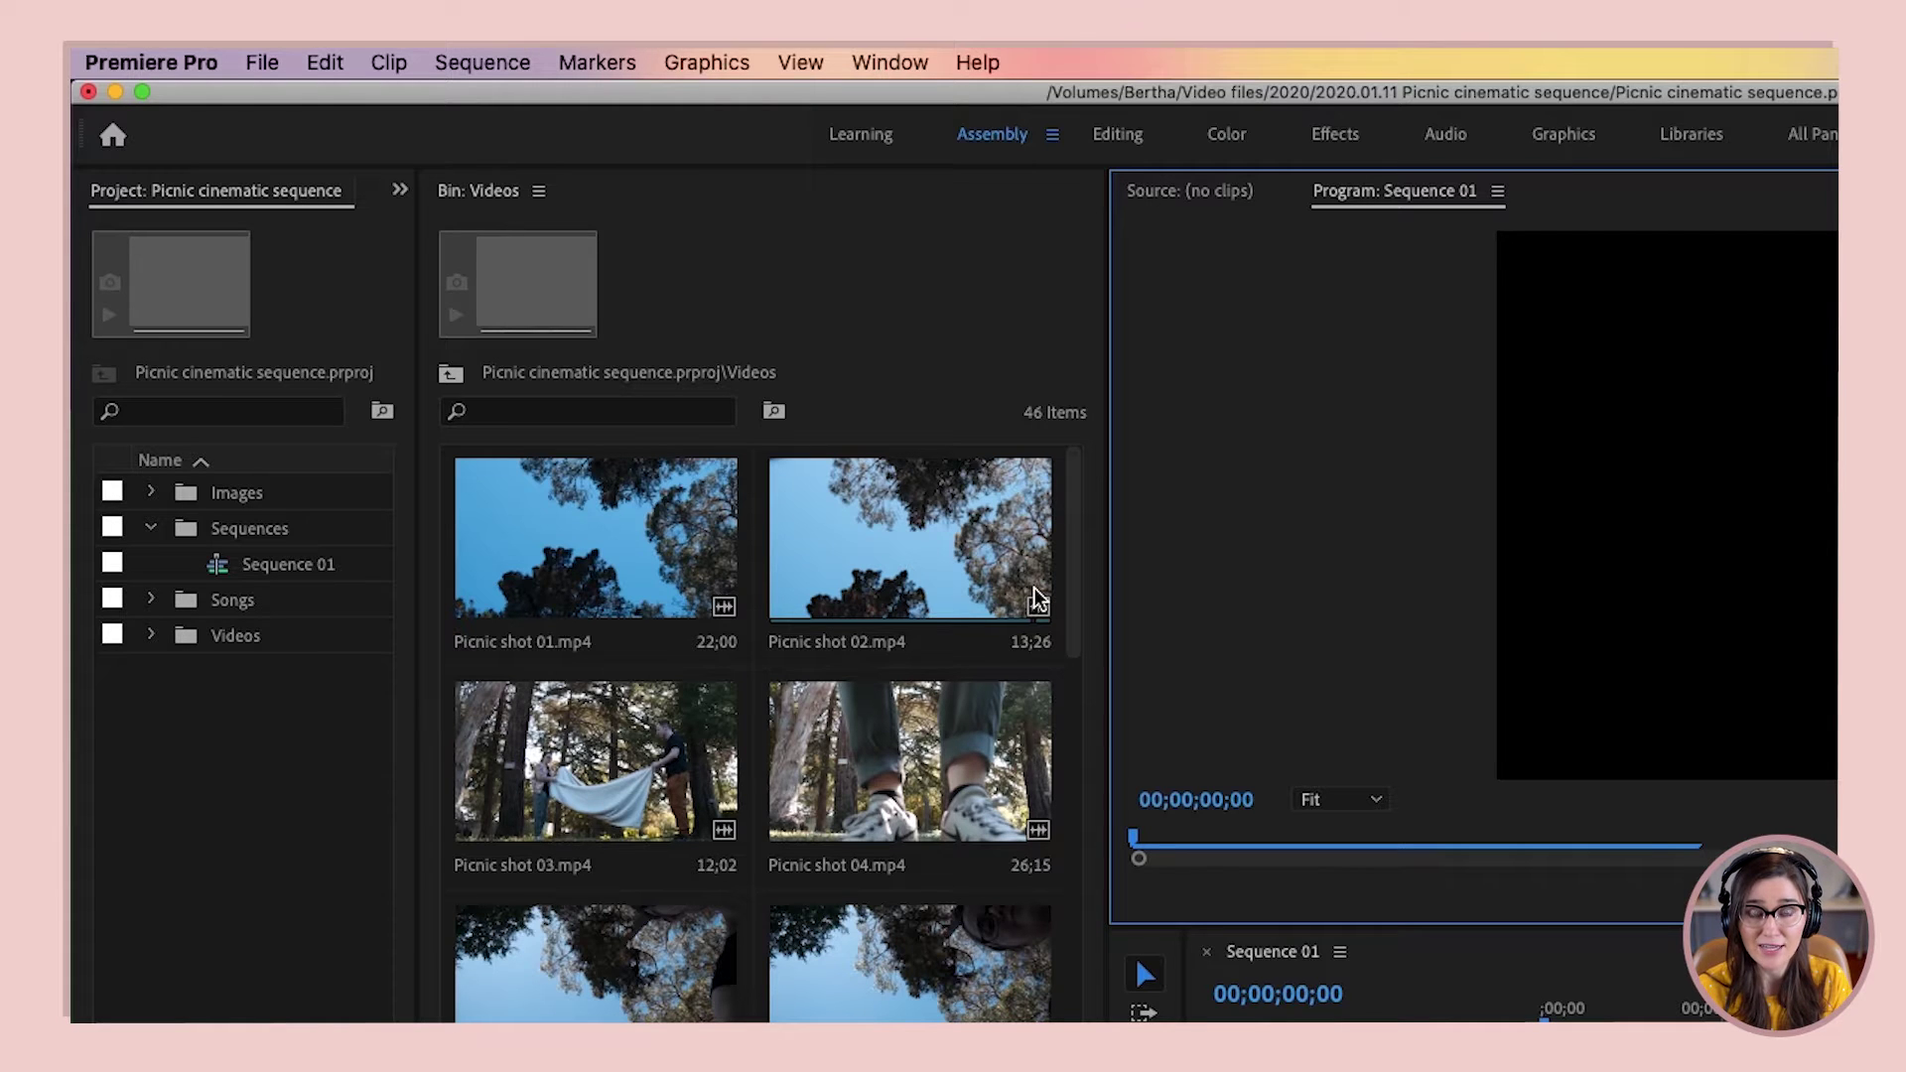
pyautogui.click(922, 520)
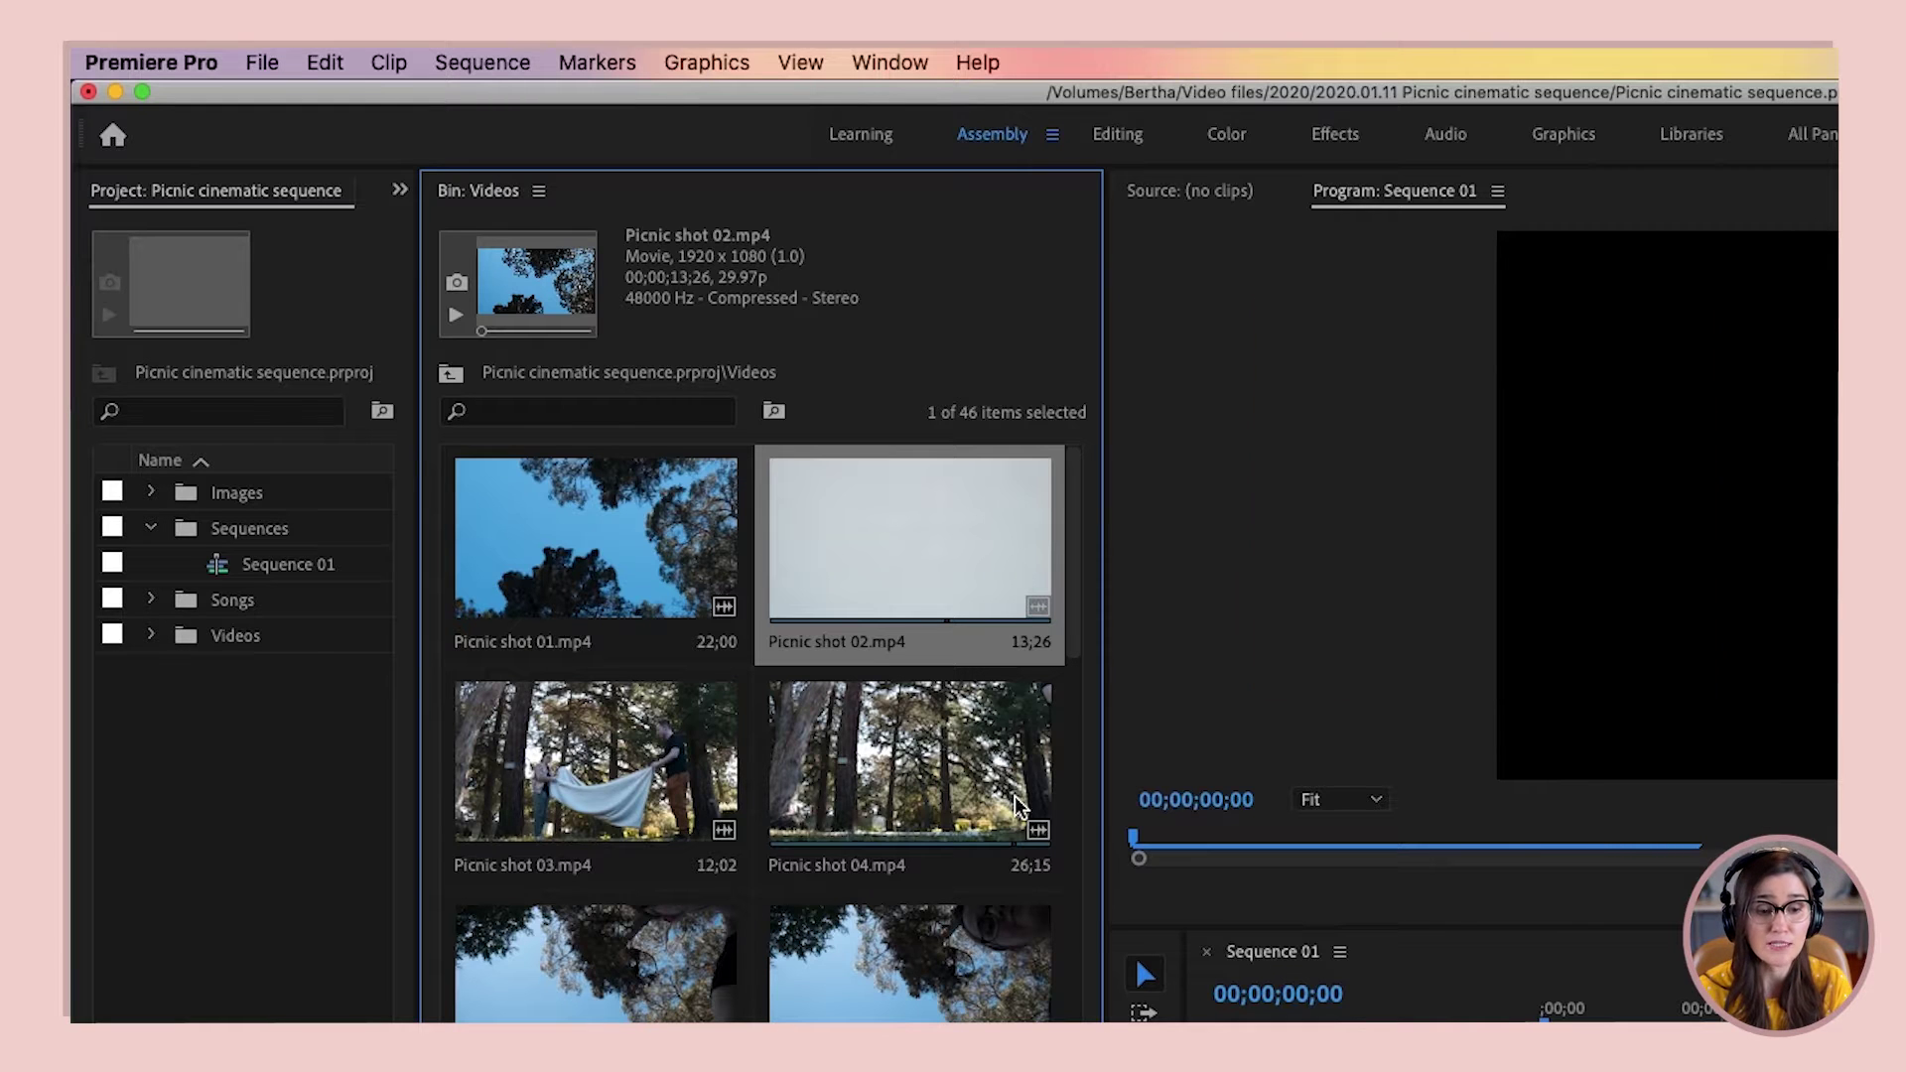
pyautogui.click(321, 56)
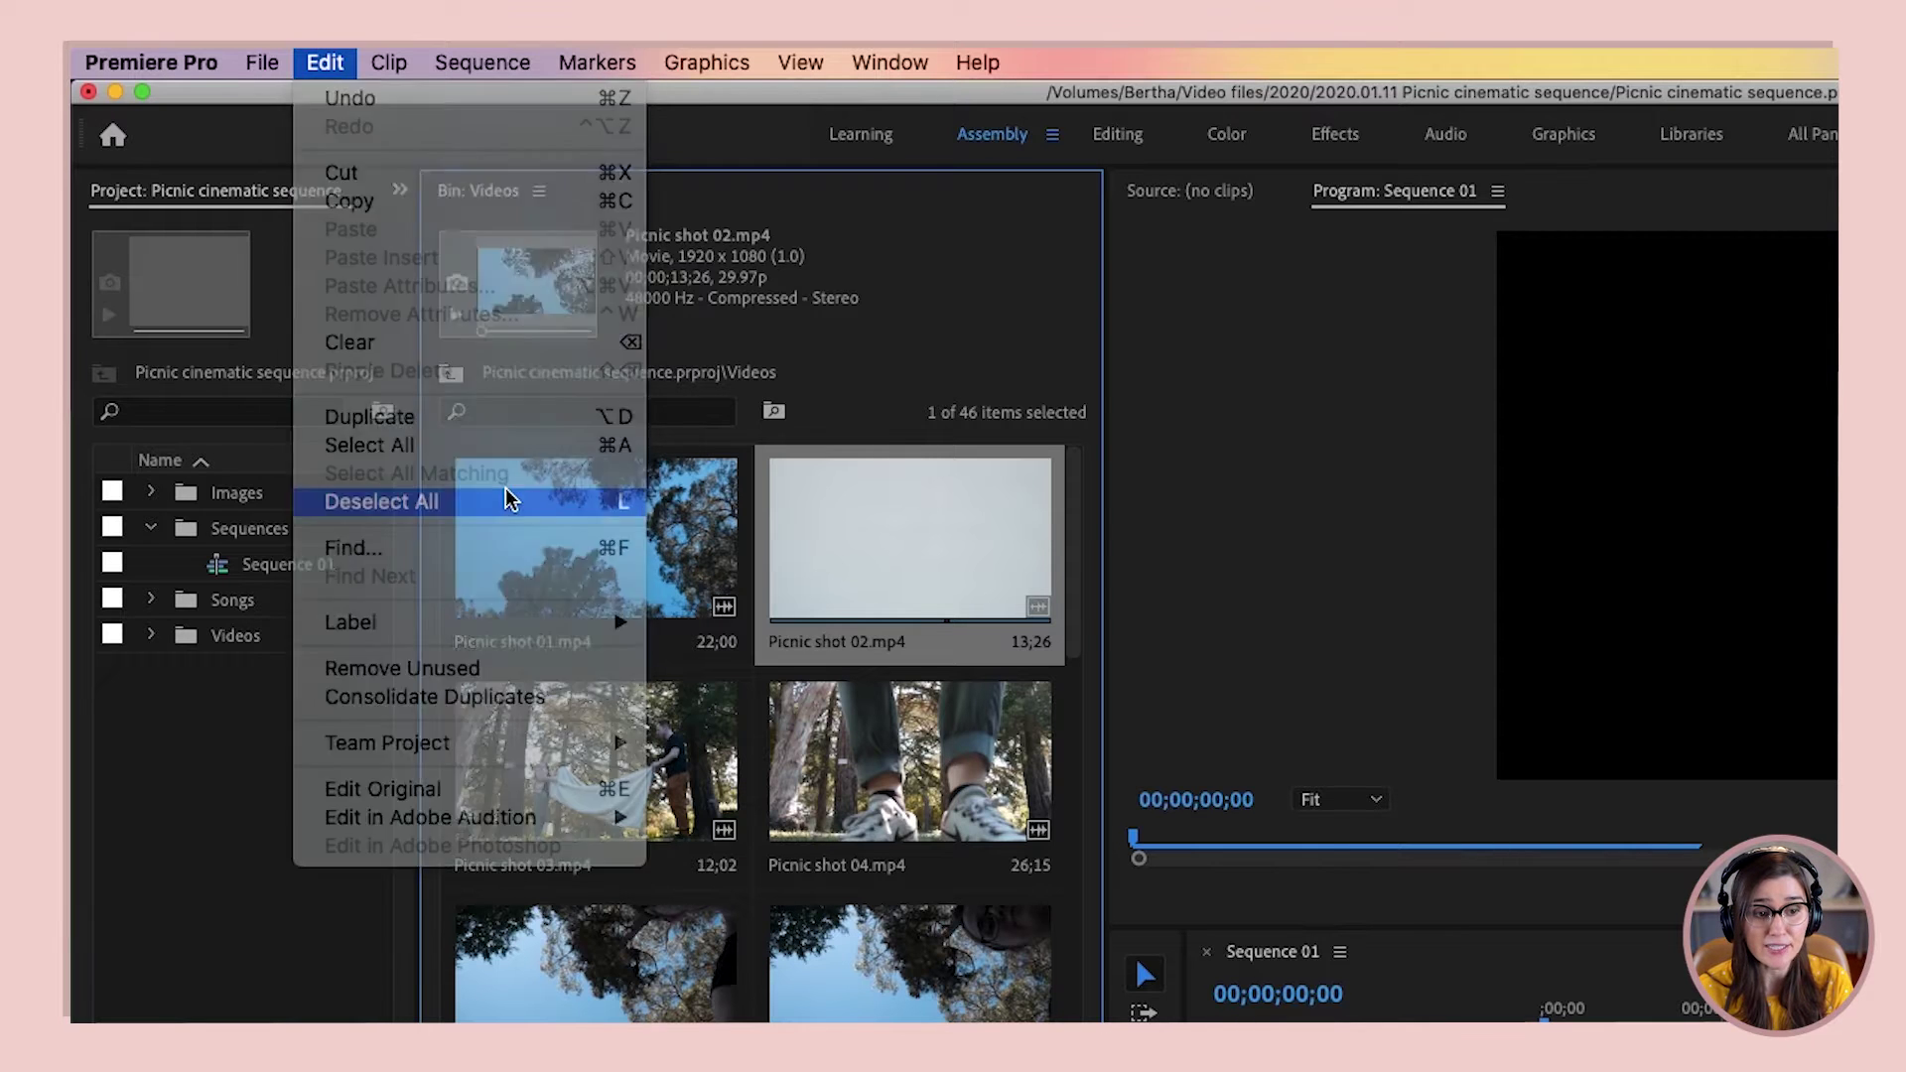
pyautogui.click(507, 496)
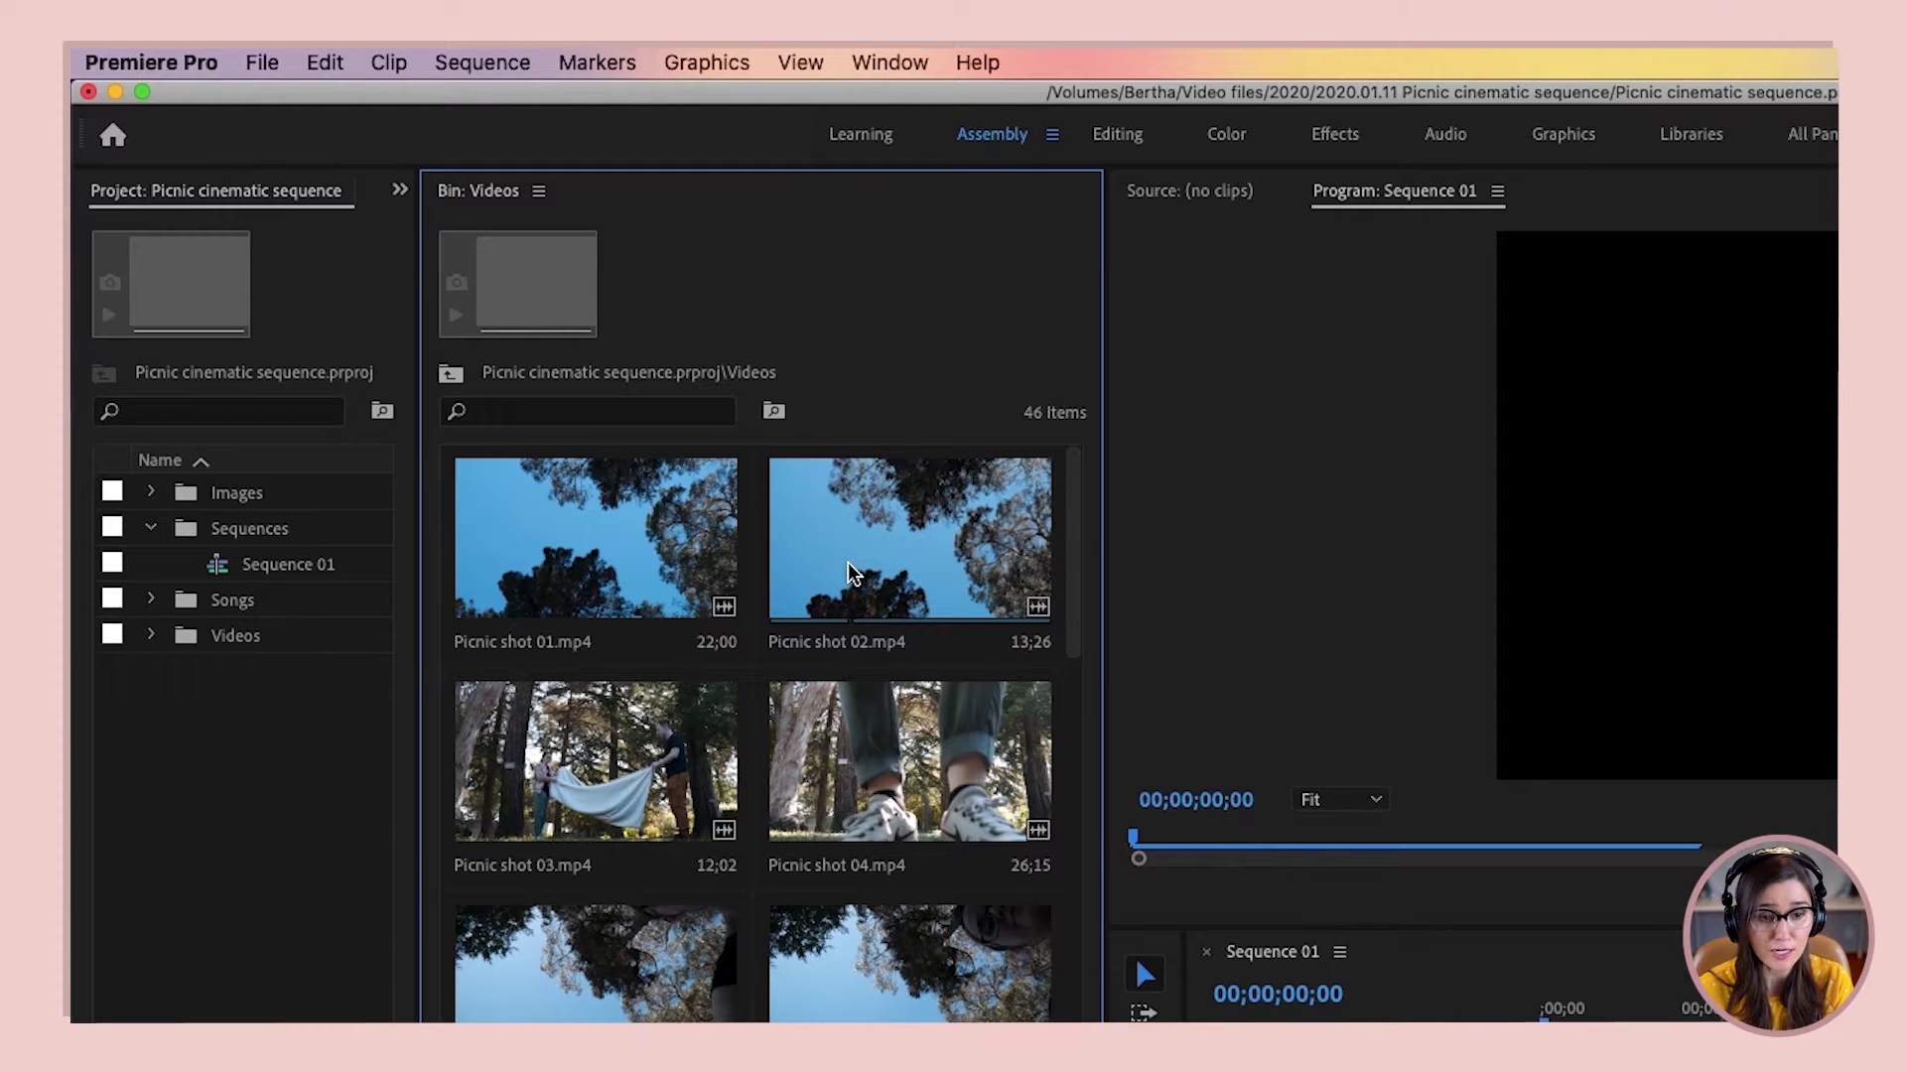
# - Mark in and out points on the Picnic shot 02.mp4 thumbnail for a range of about 2;27
pyautogui.press('i')
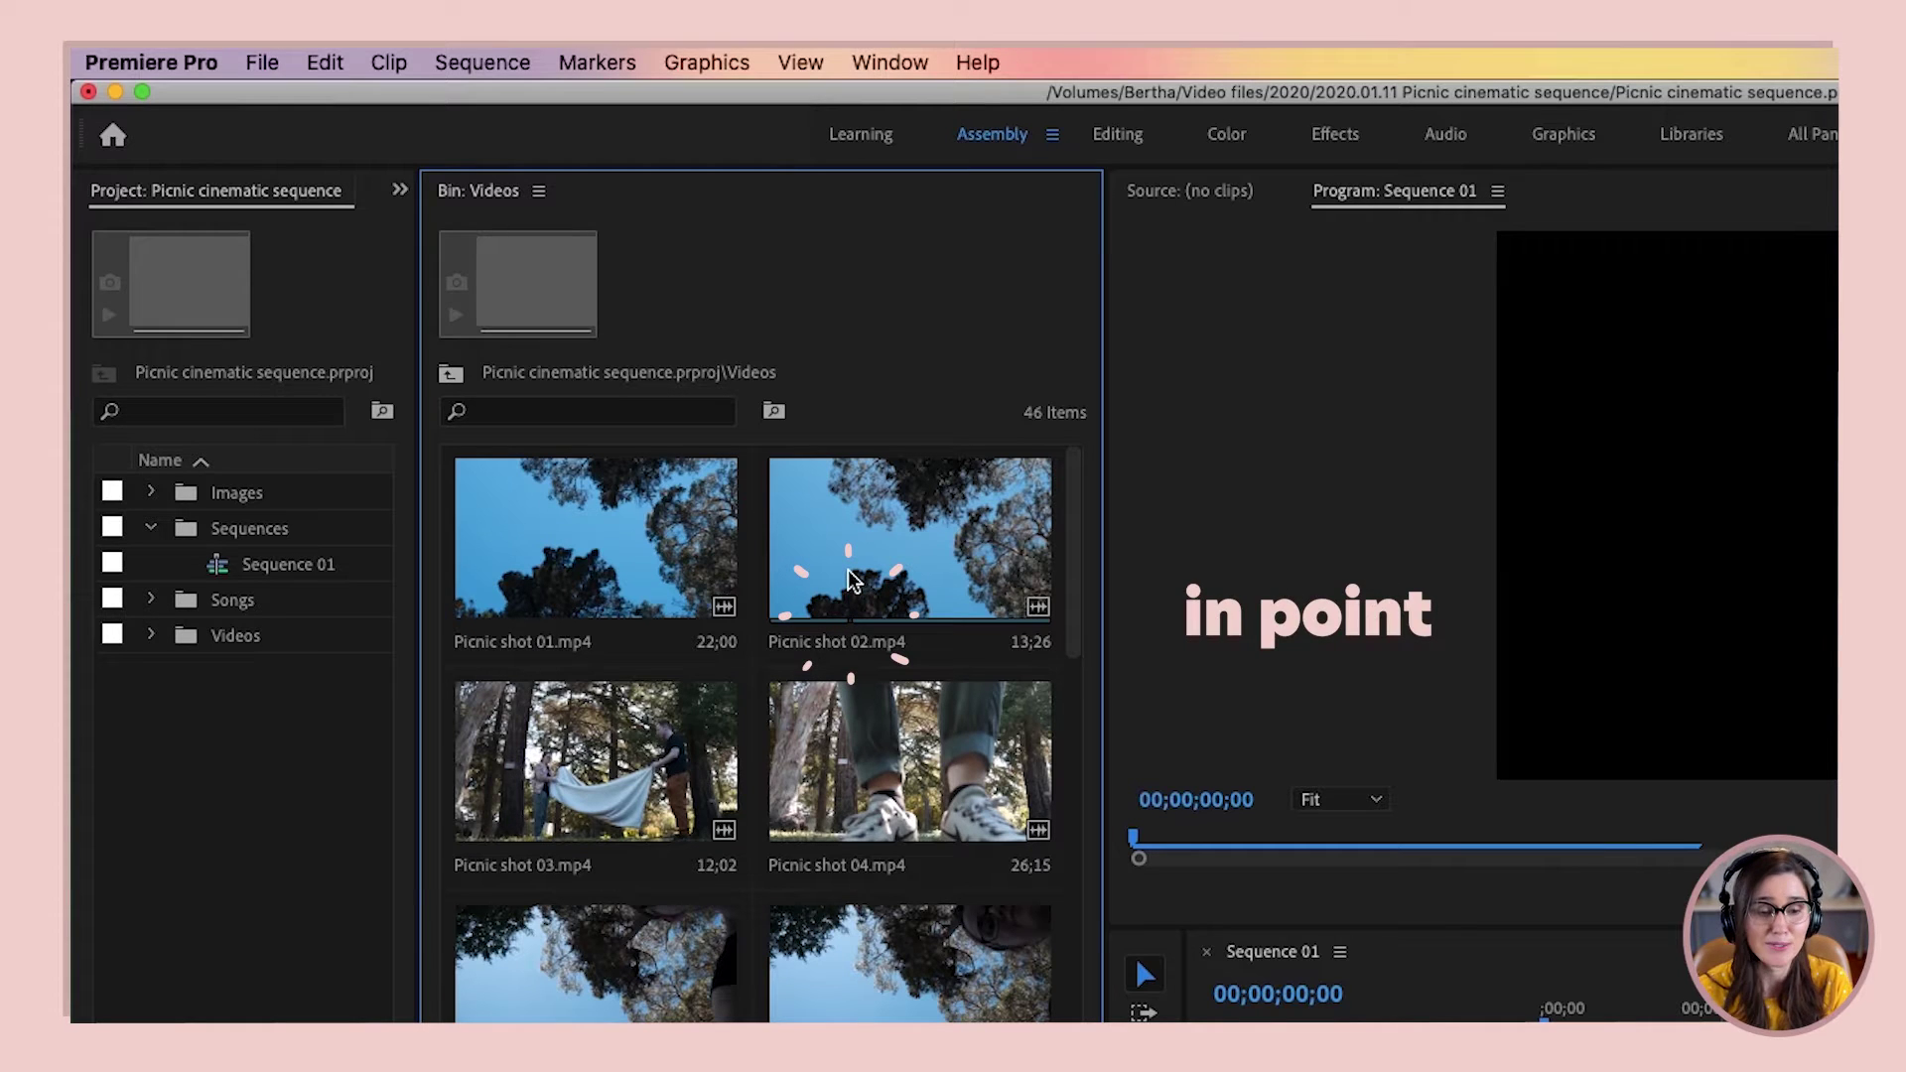
pyautogui.press('i')
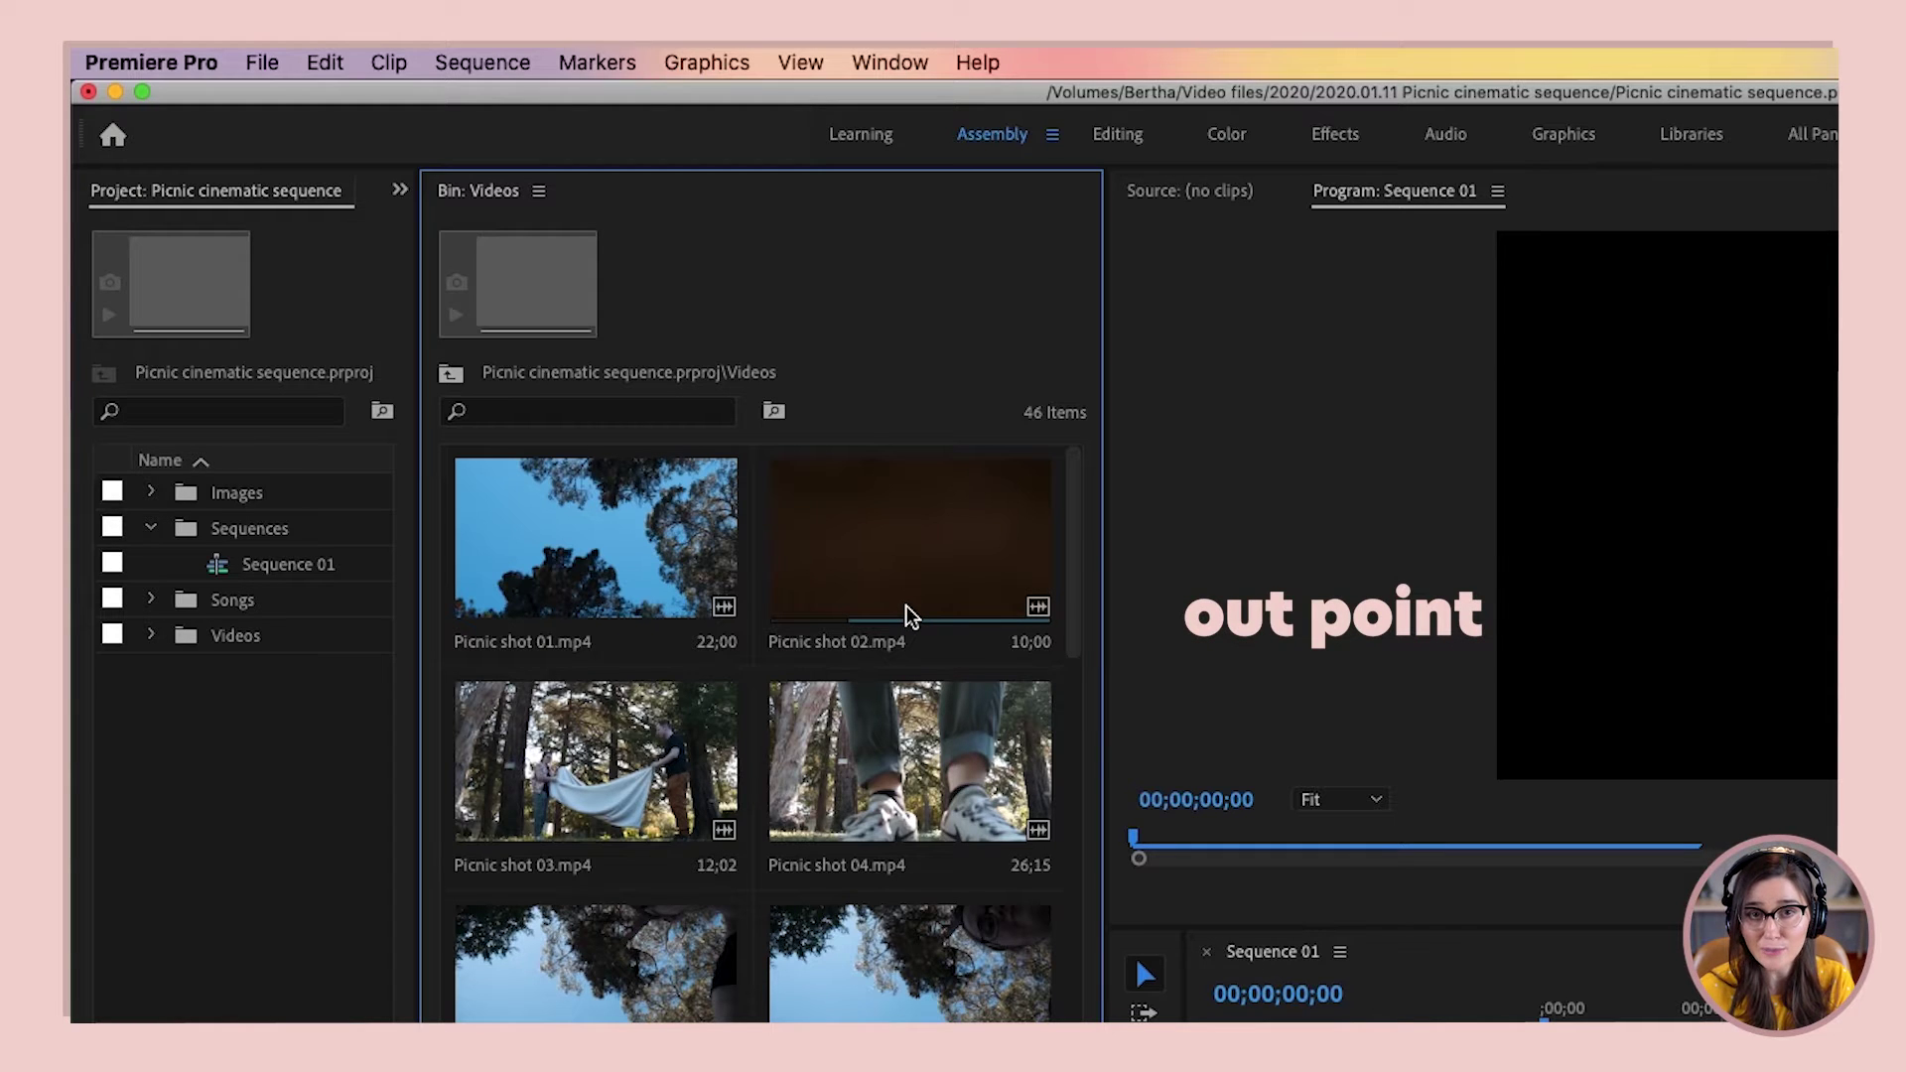
pyautogui.press('o')
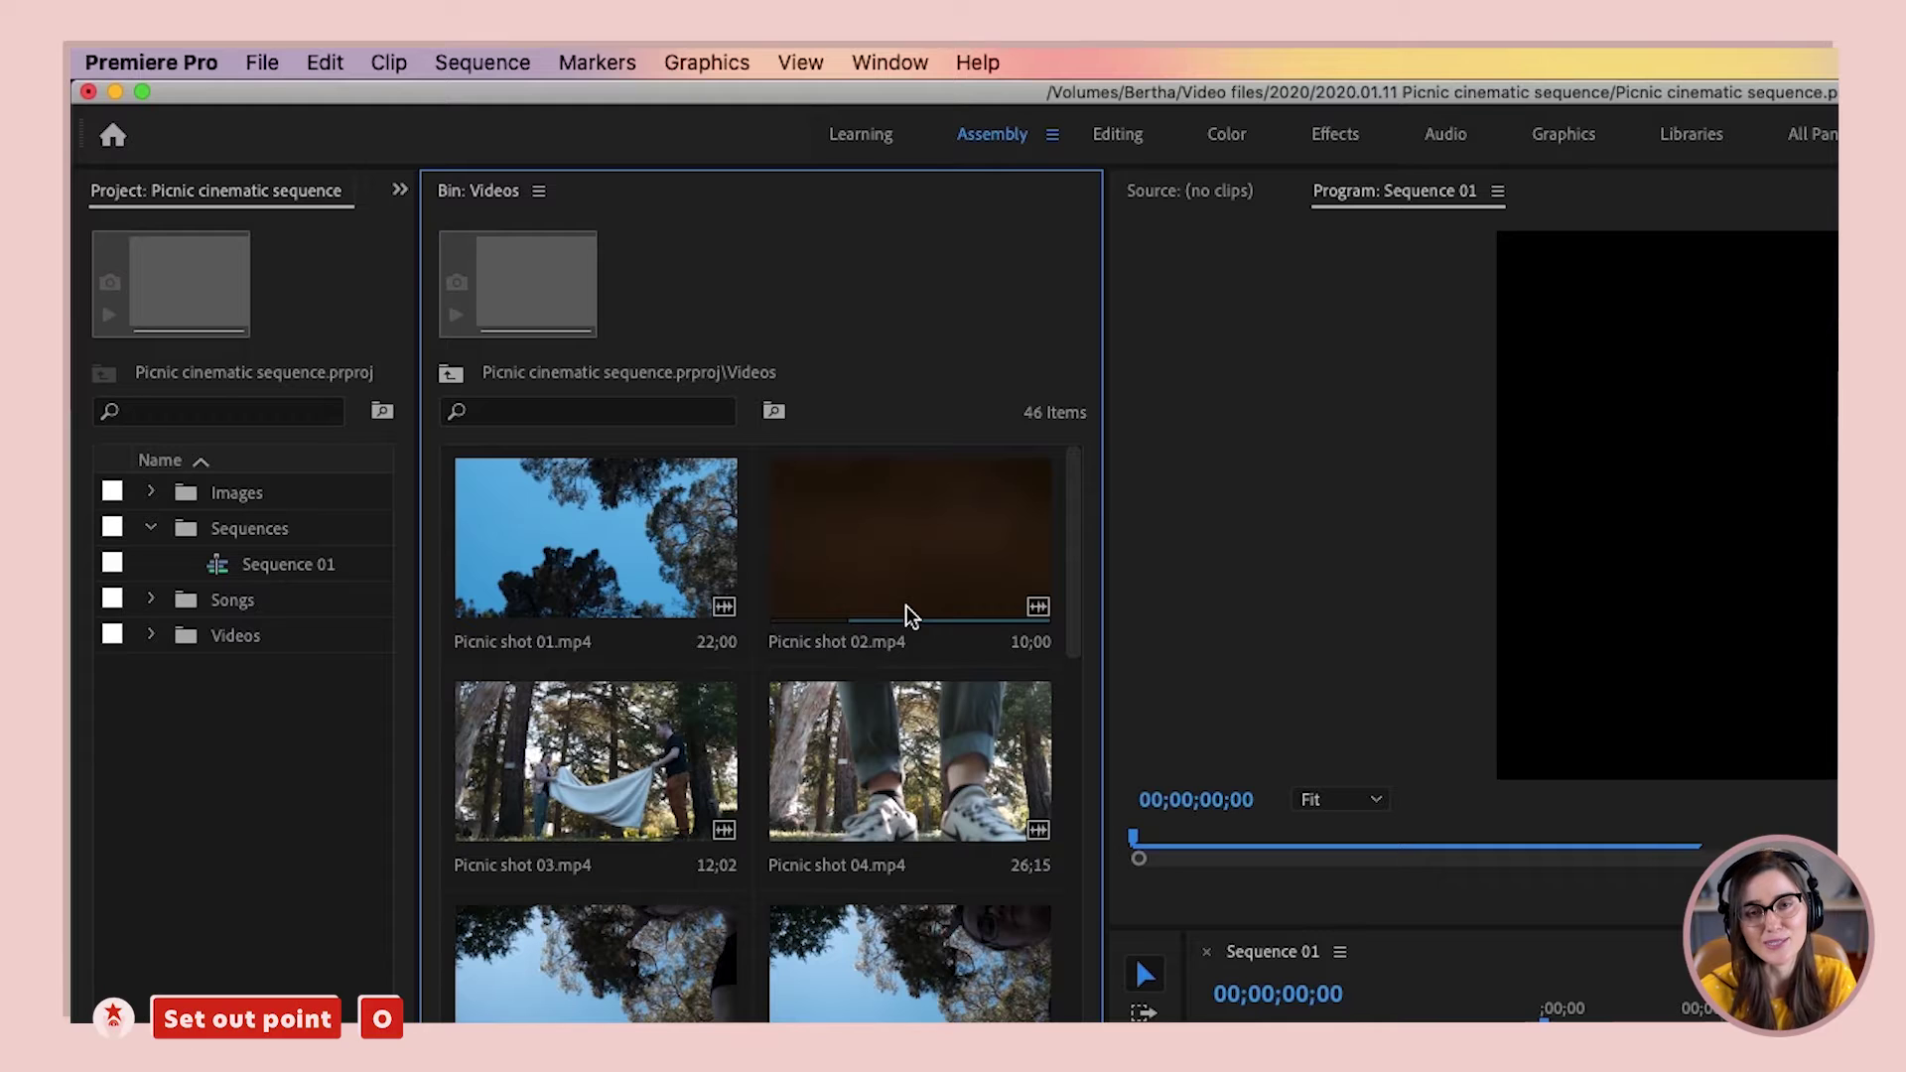
pyautogui.press('o')
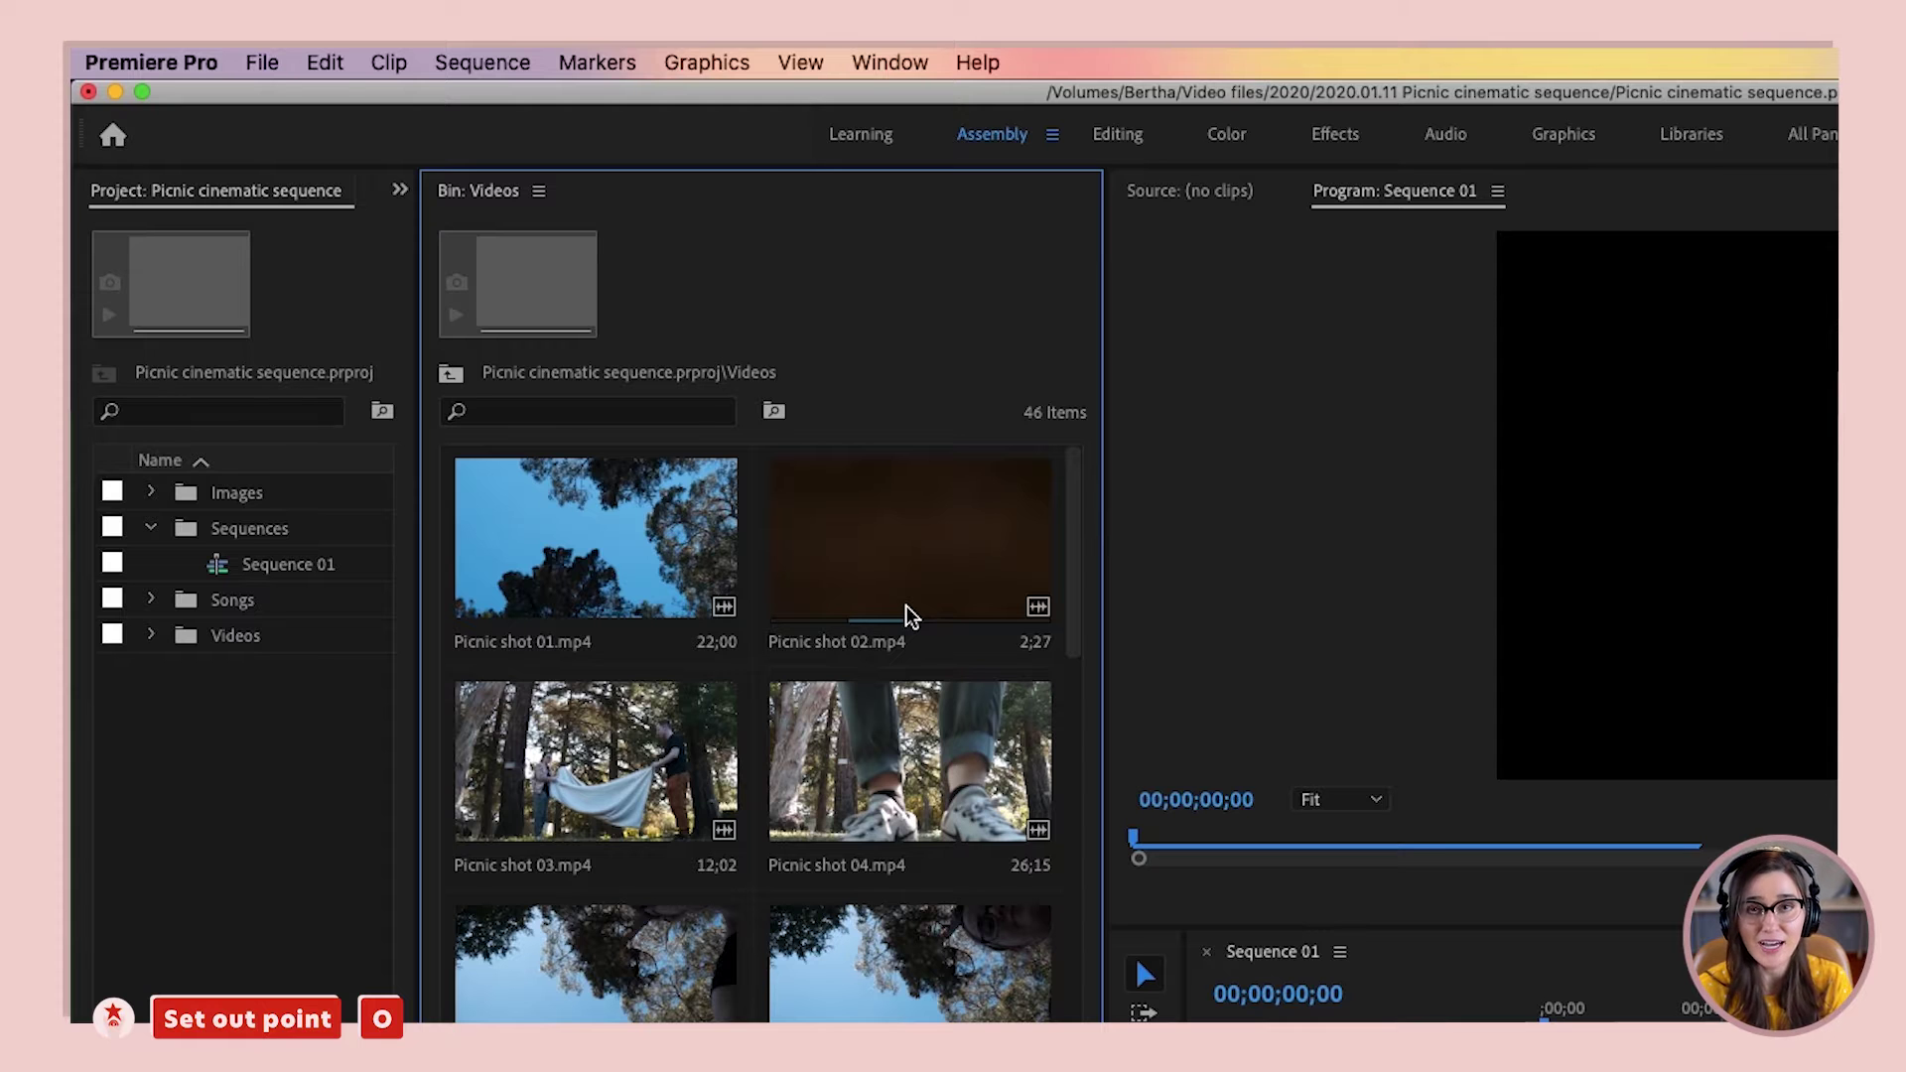
# - Place the trimmed Picnic shot 02.mp4 at the start of Sequence 01 on Video 1 and play it back
pyautogui.moveTo(906, 606); pyautogui.dragTo(1545, 1071)
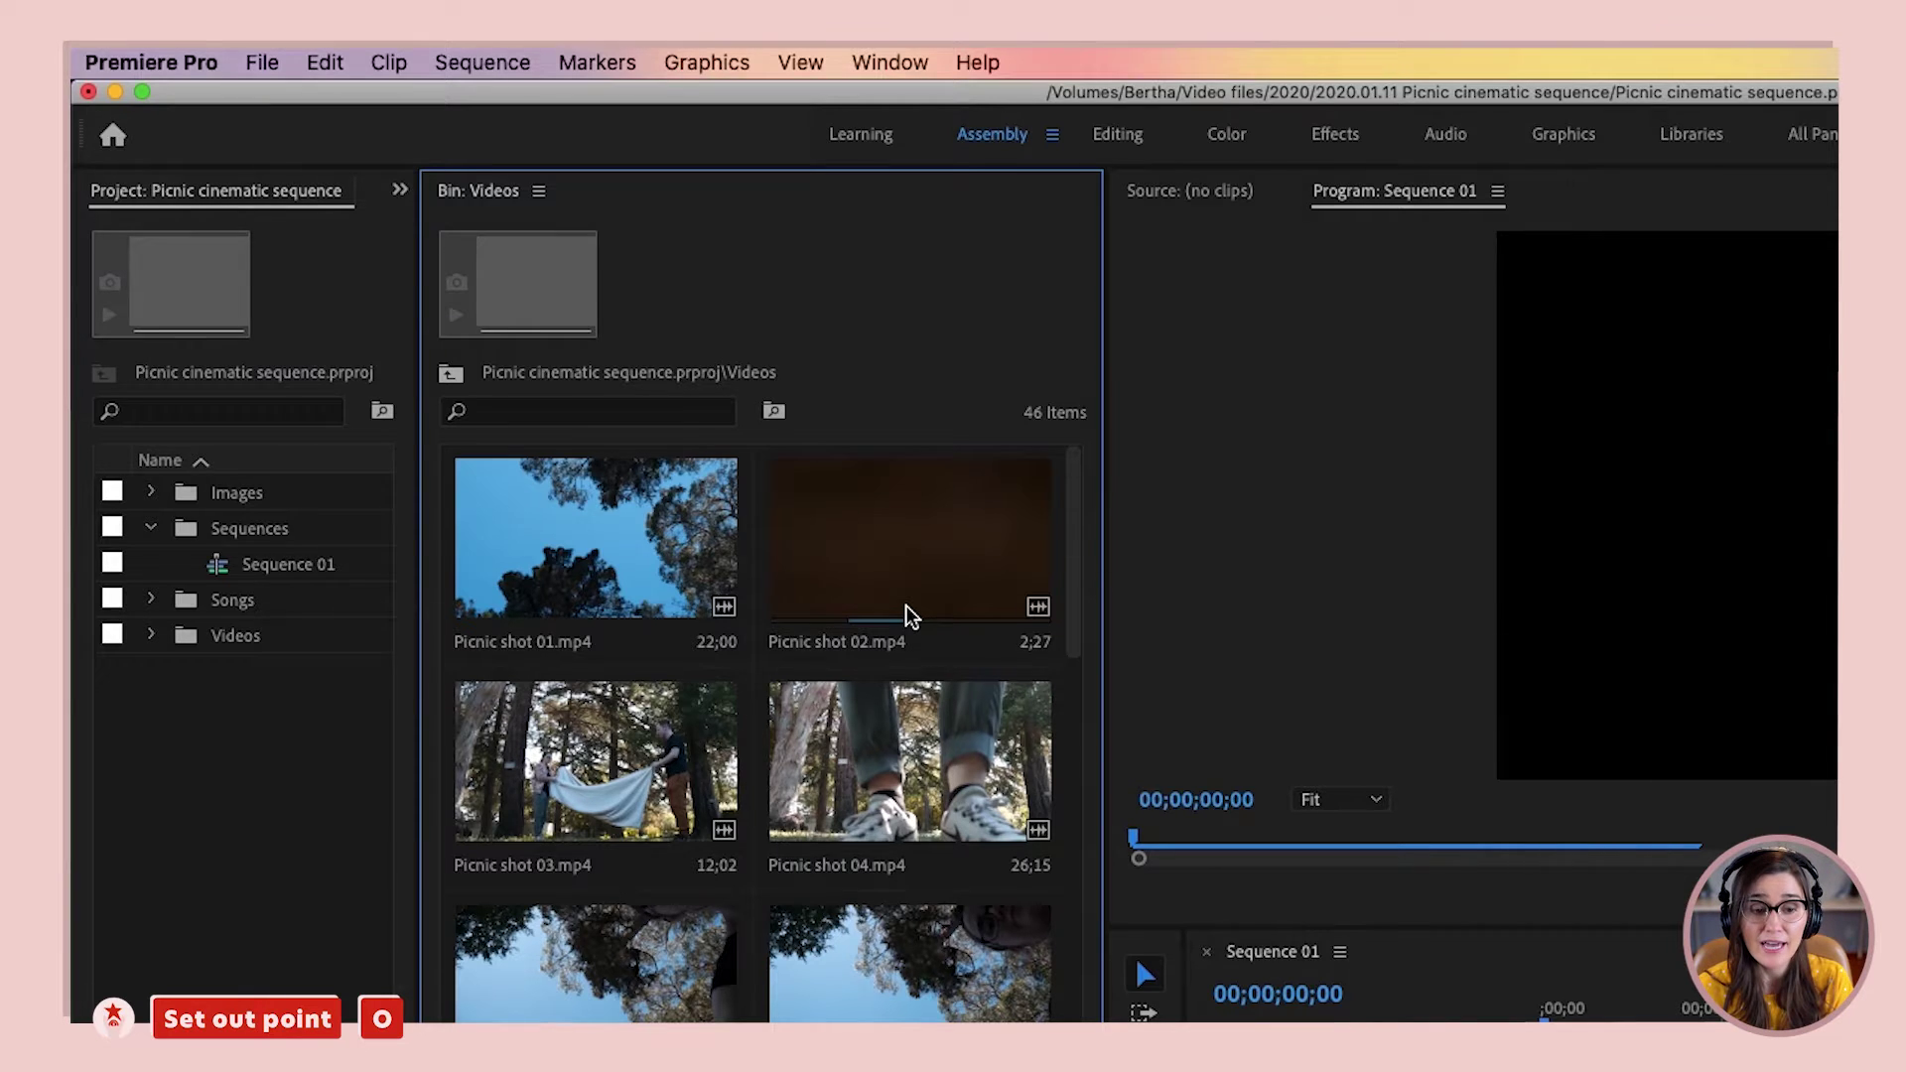
pyautogui.moveTo(1007, 814); pyautogui.dragTo(1009, 814)
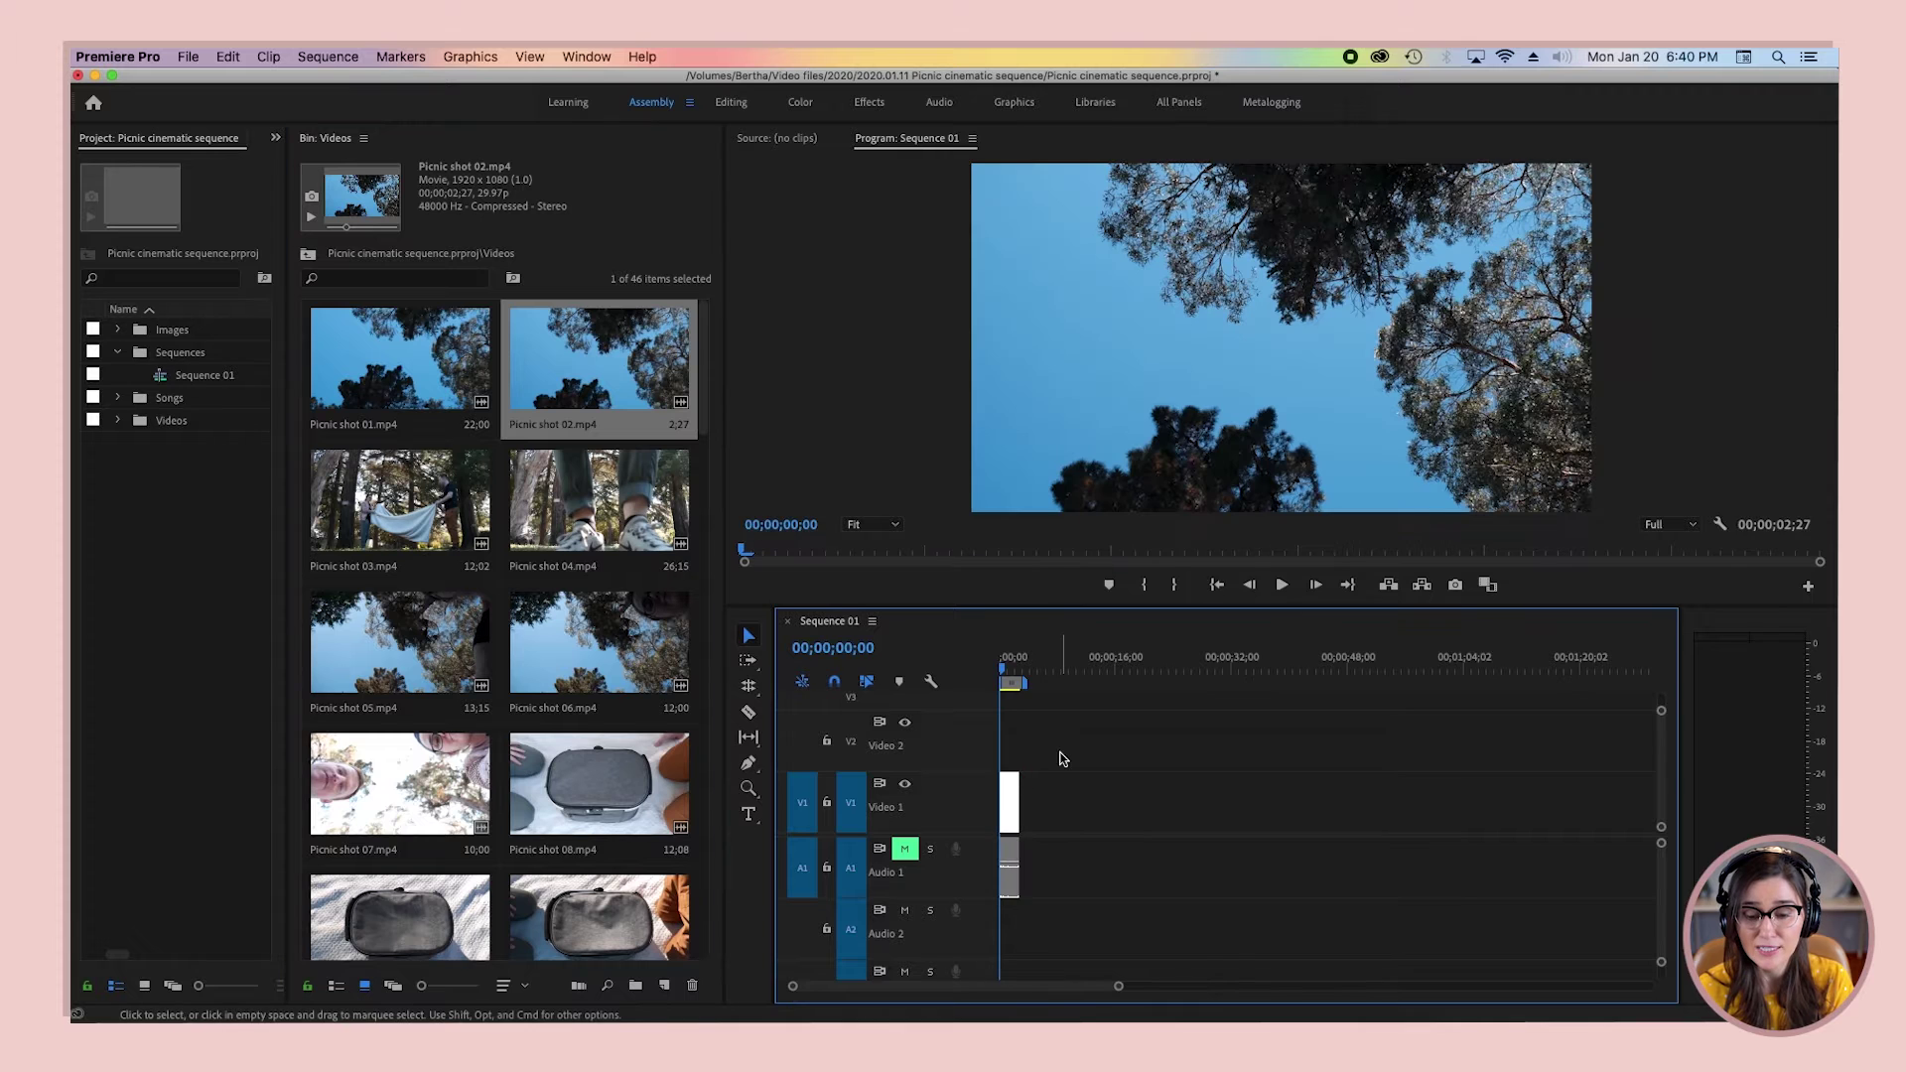
pyautogui.press('=')
pyautogui.press('=')
pyautogui.press('=')
pyautogui.press('=')
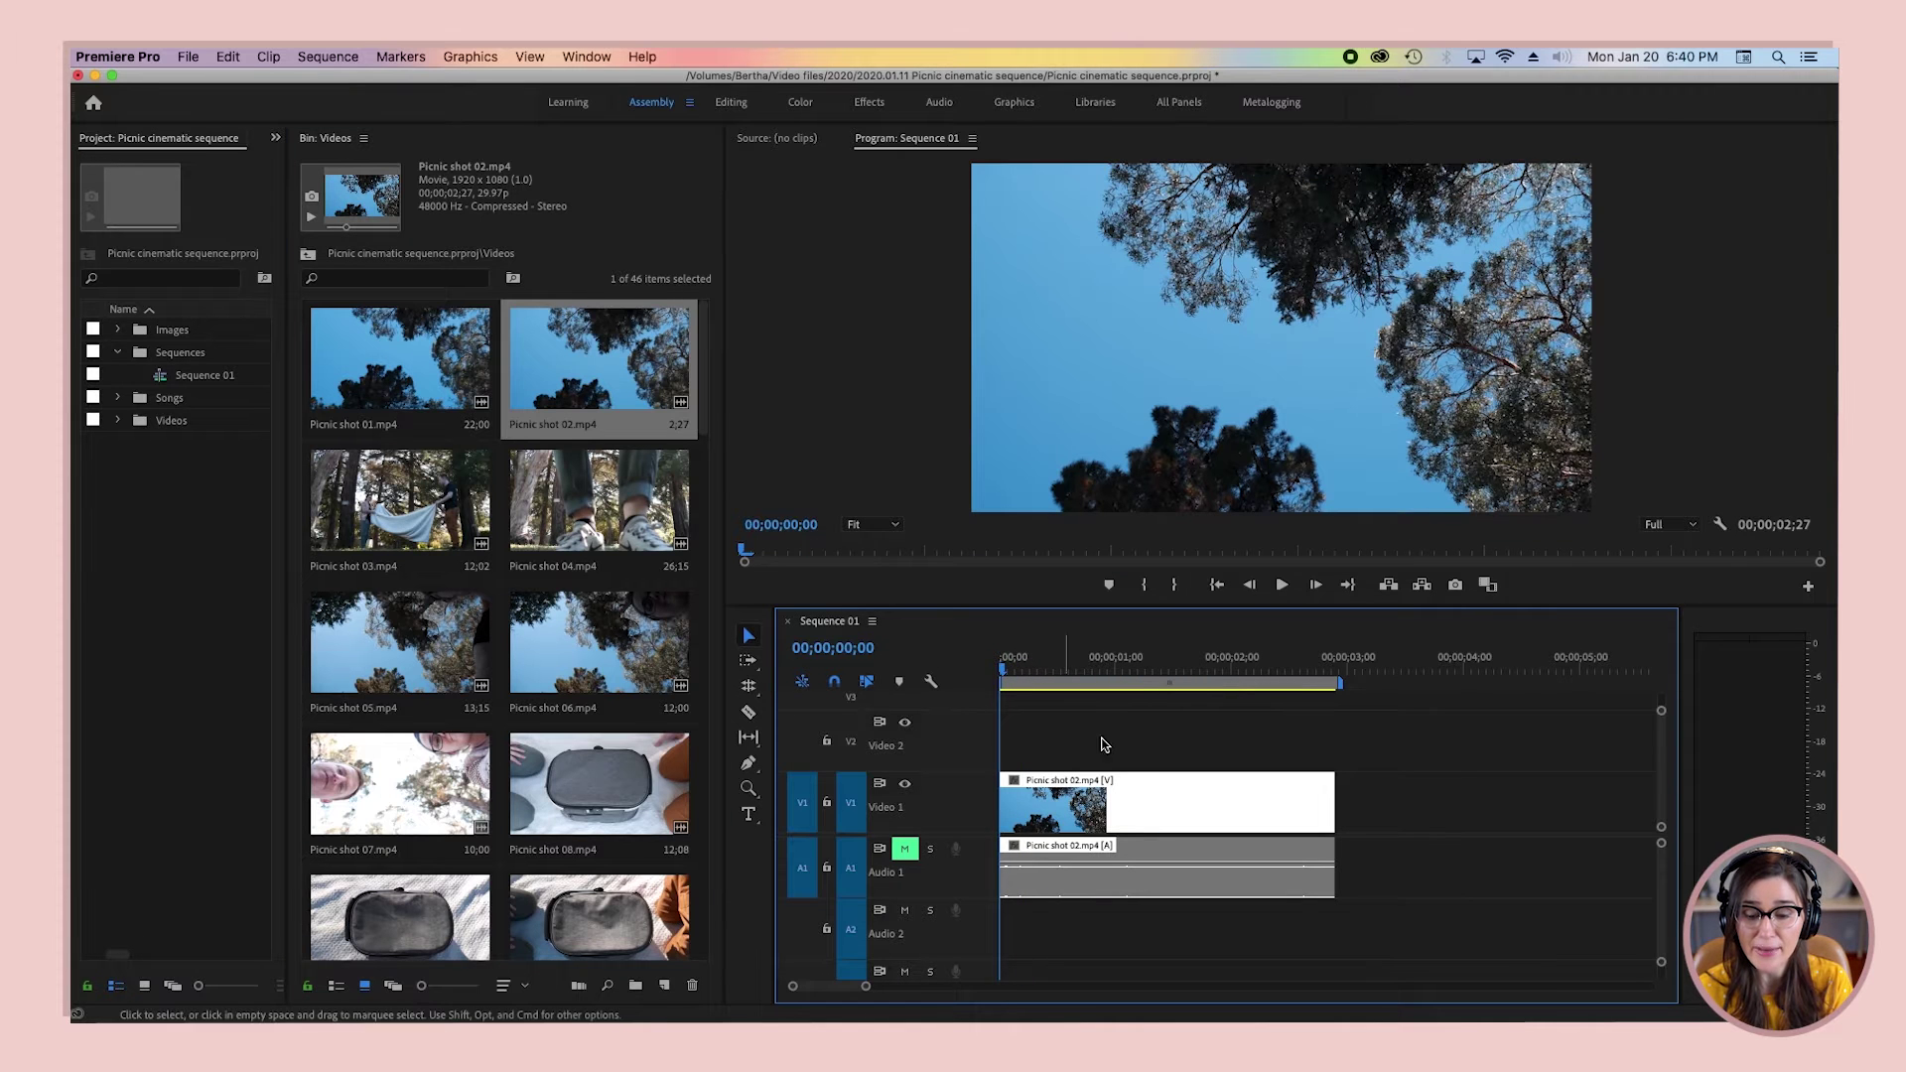
pyautogui.press('space')
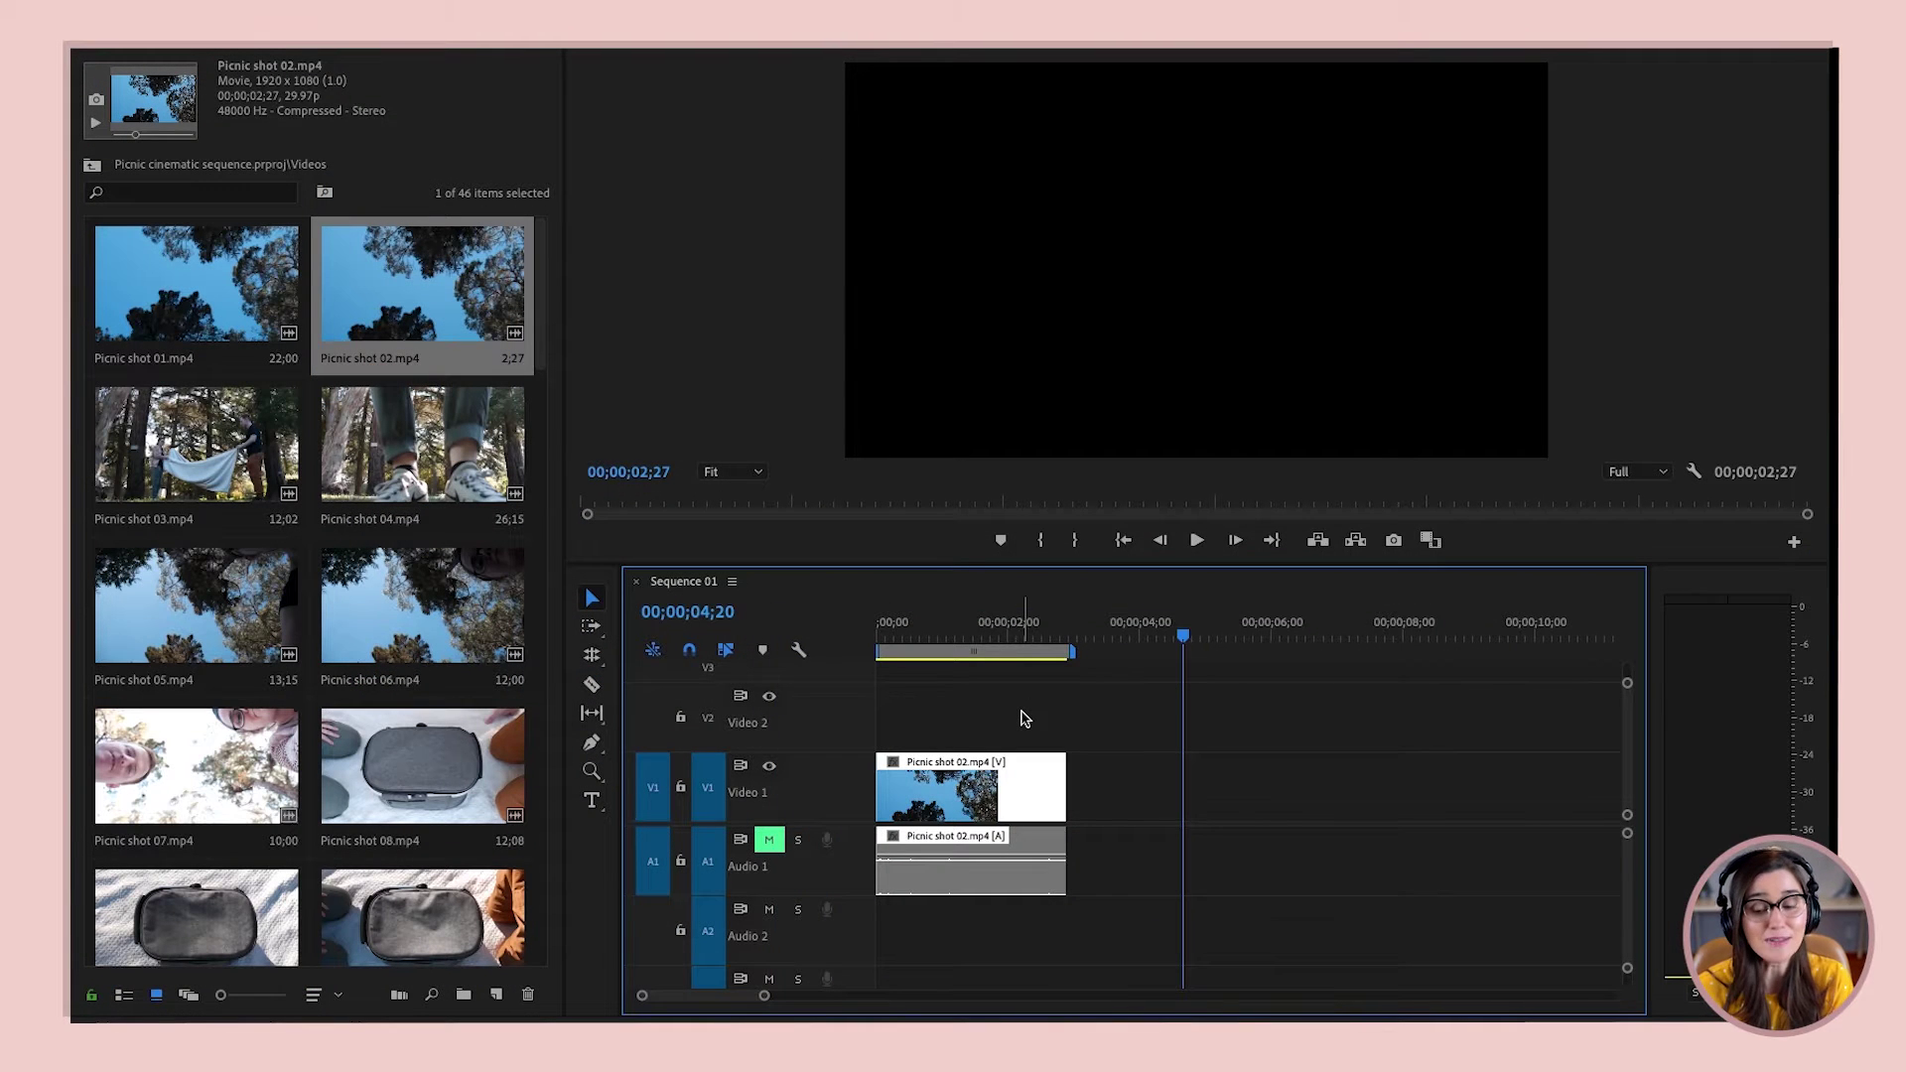
# - Try extending the end of the Picnic shot 02.mp4 clip in the sequence to 10;00, and undo the extension
pyautogui.click(1025, 776)
pyautogui.moveTo(1058, 822); pyautogui.dragTo(1533, 822)
pyautogui.moveTo(1095, 641); pyautogui.dragTo(1507, 641)
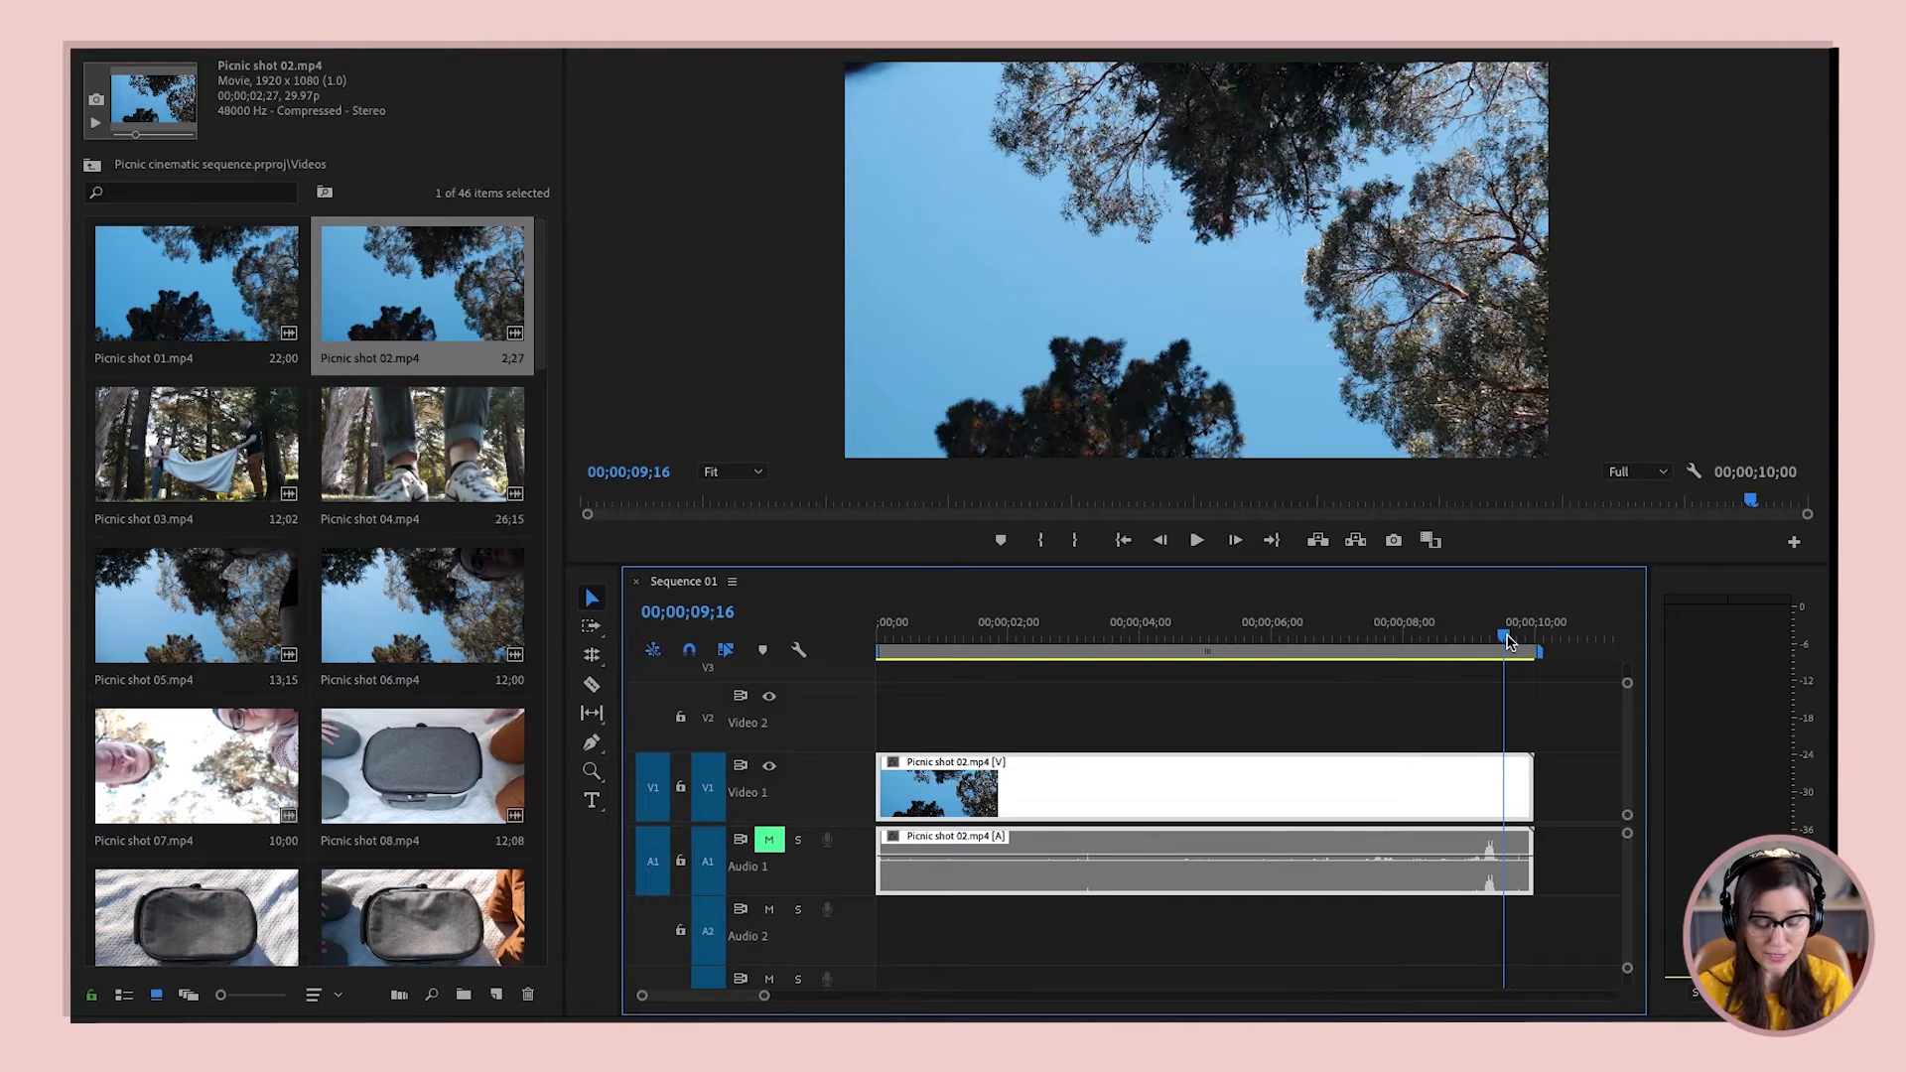
pyautogui.hotkey('ctrl', 'z')
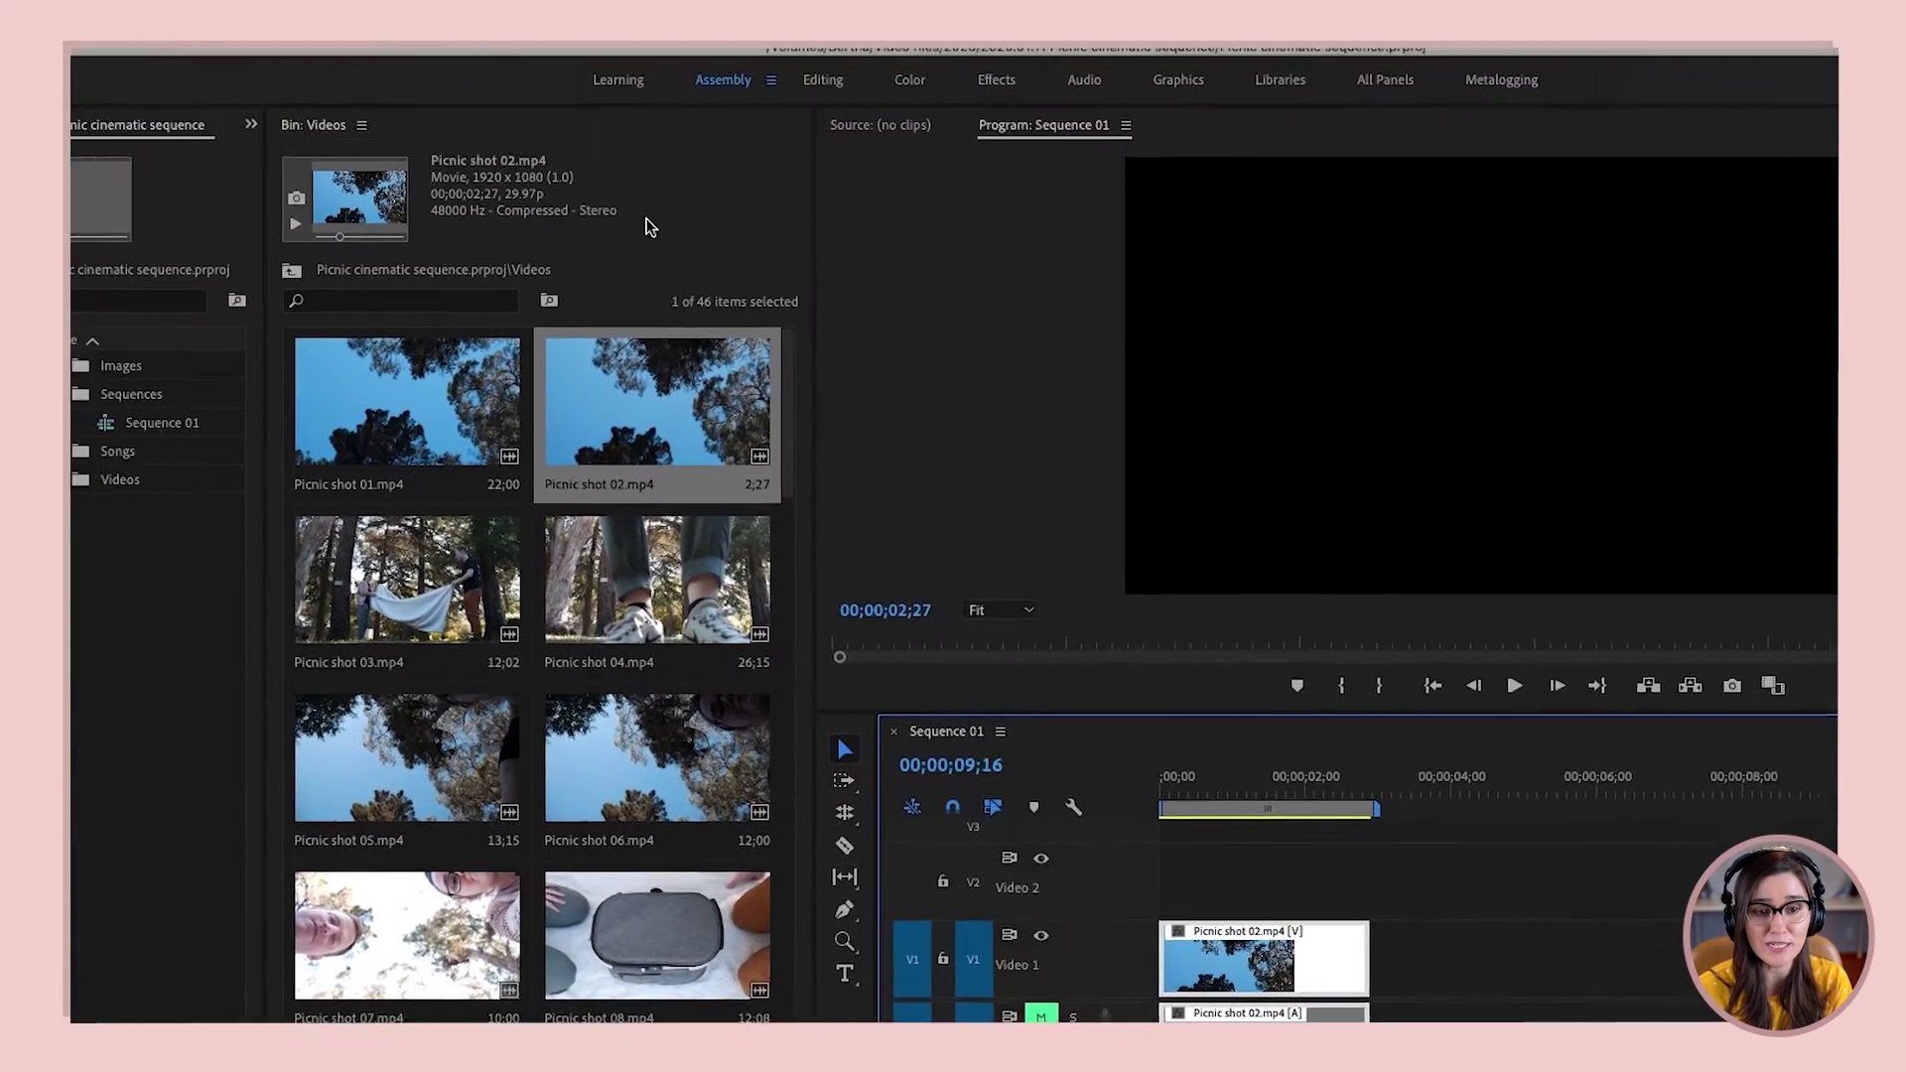
# - Mark a range of about 5;23 on Picnic shot 04.mp4 and place it directly after Picnic shot 02.mp4 on Video 1
pyautogui.click(769, 210)
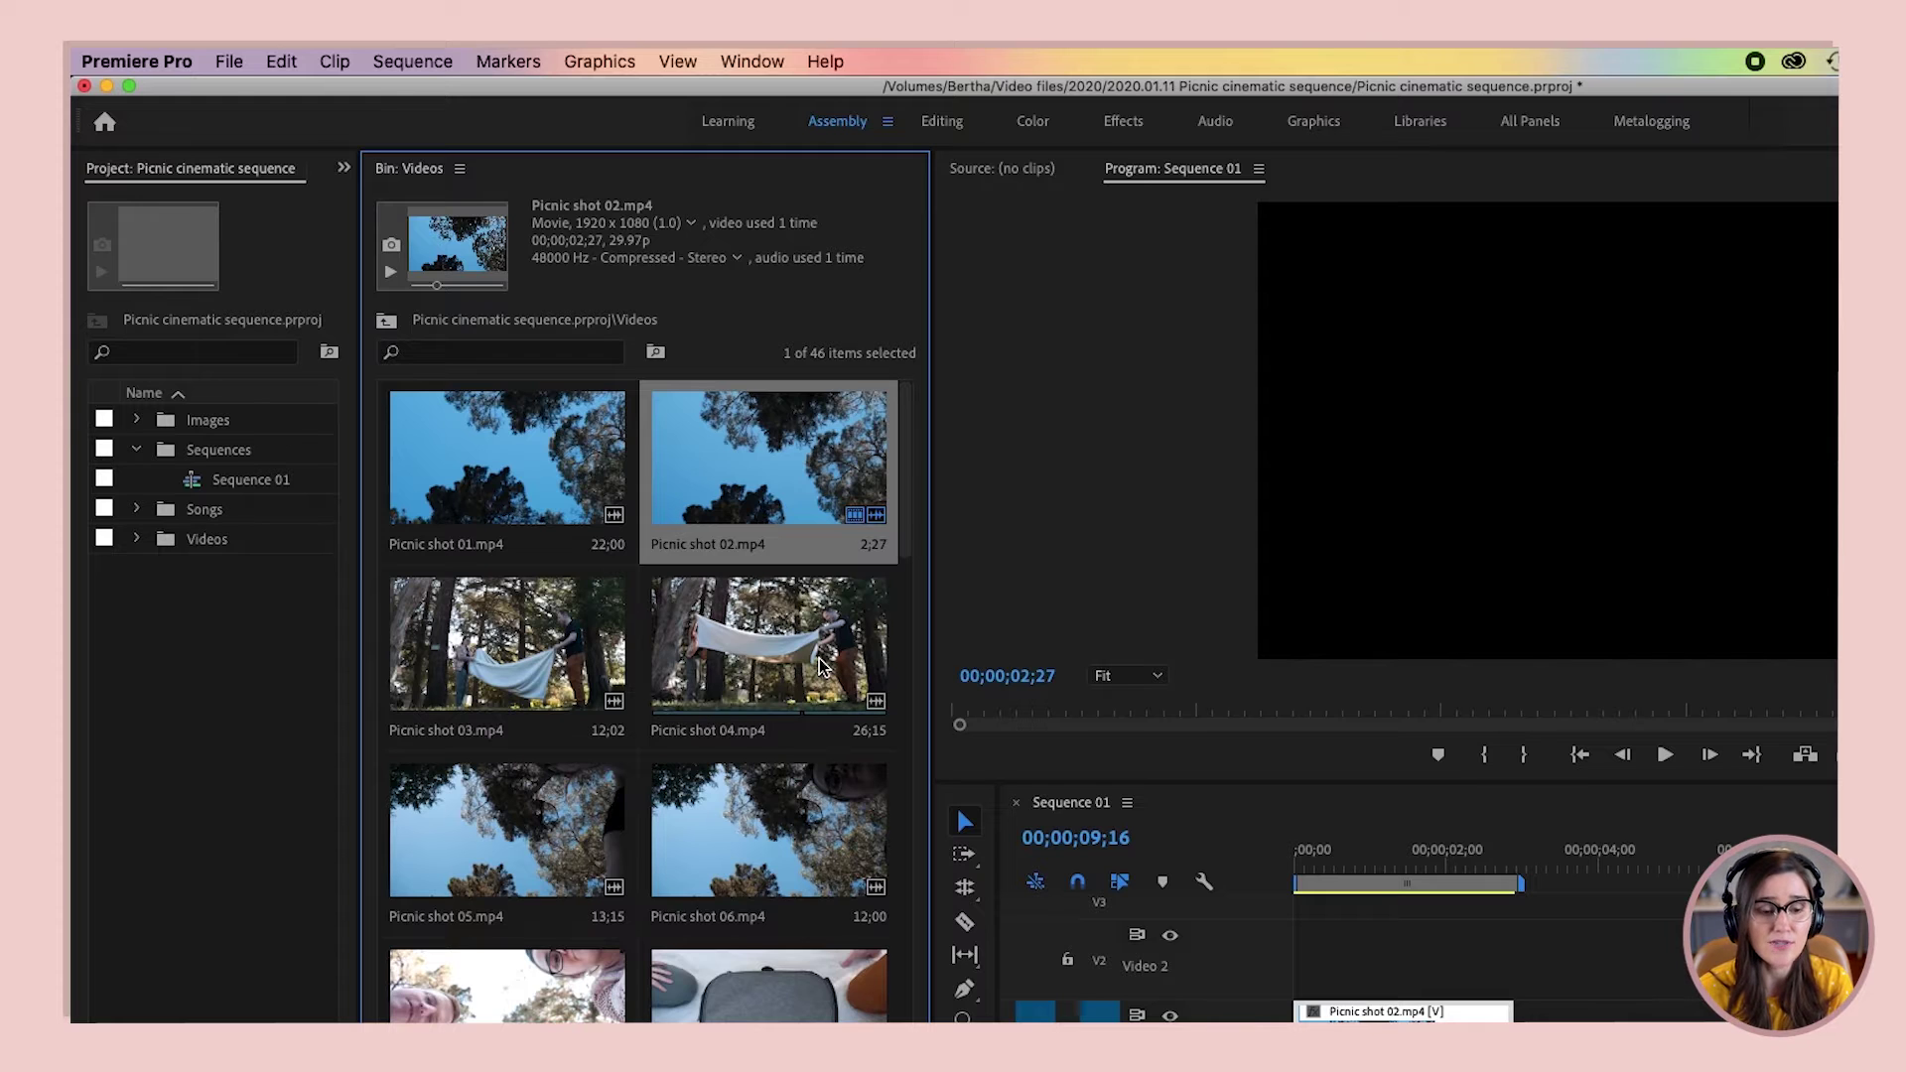
pyautogui.click(289, 64)
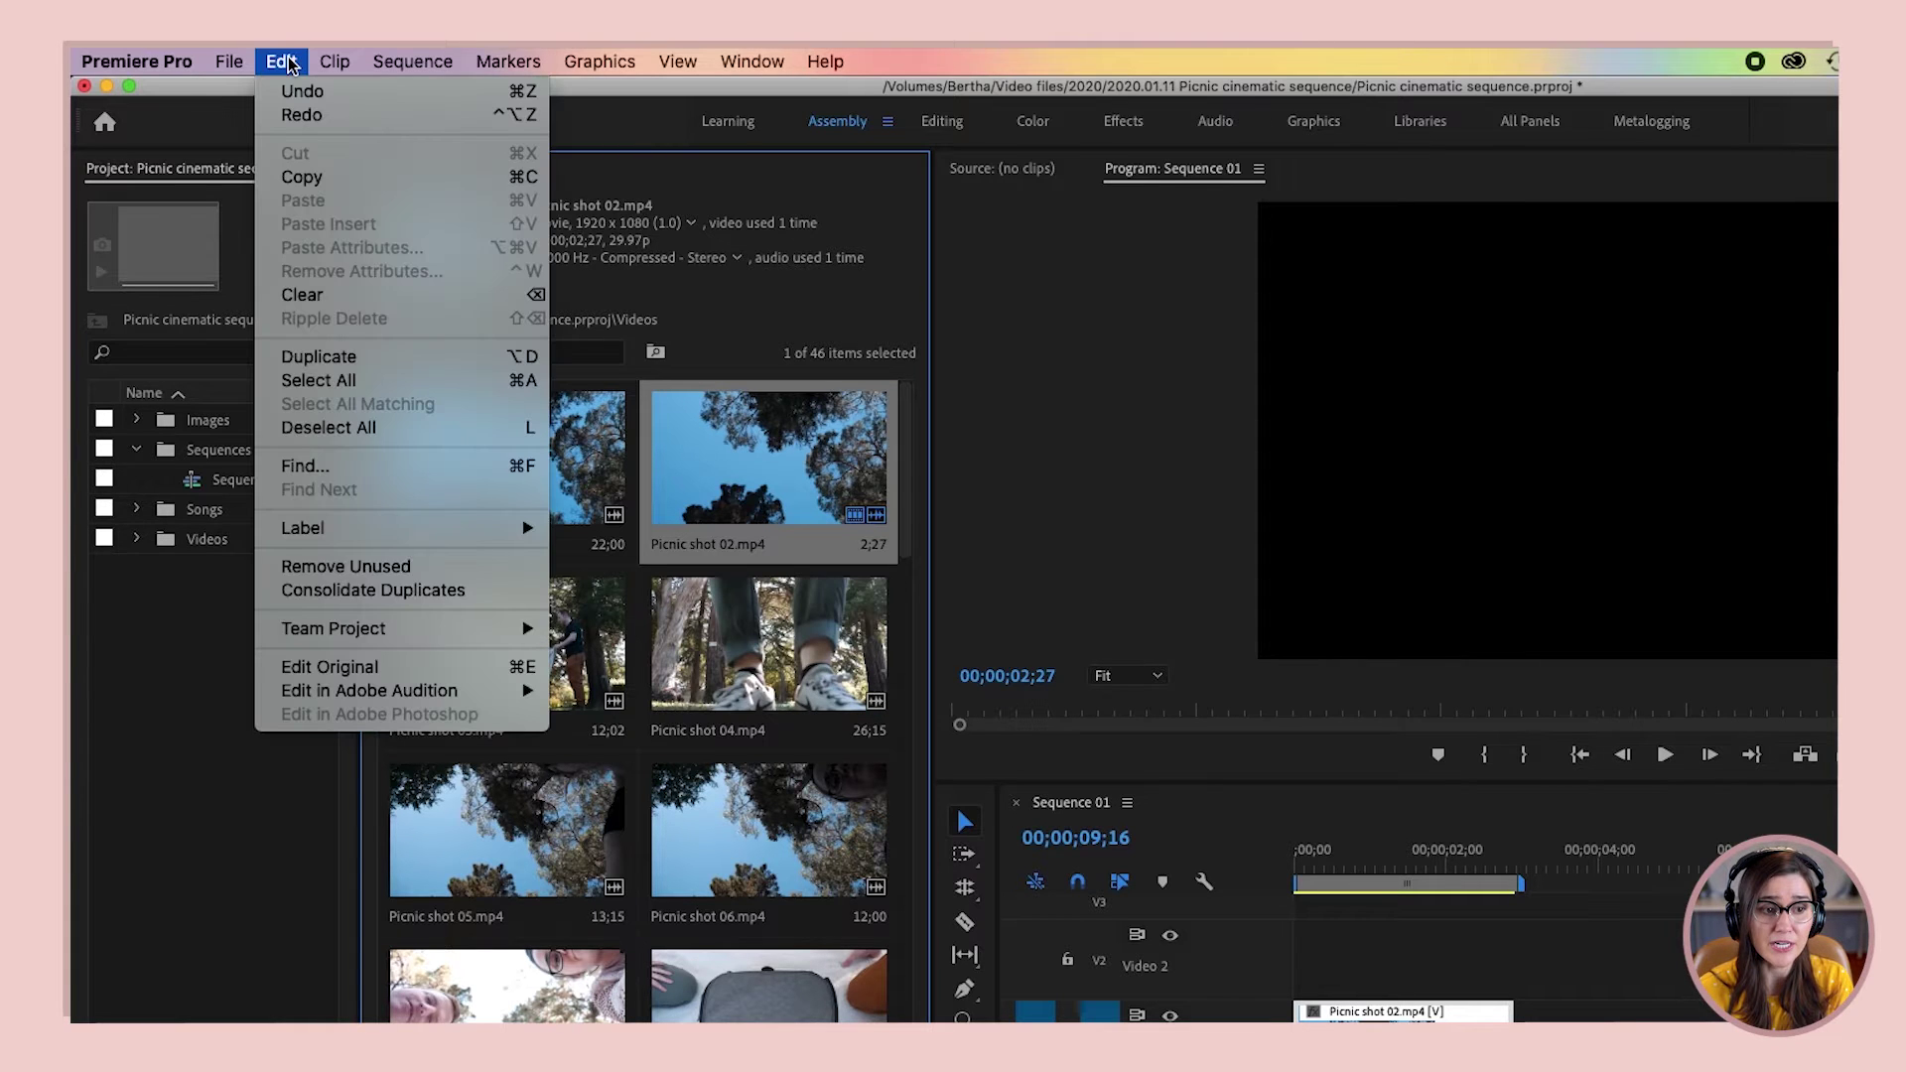
pyautogui.click(438, 440)
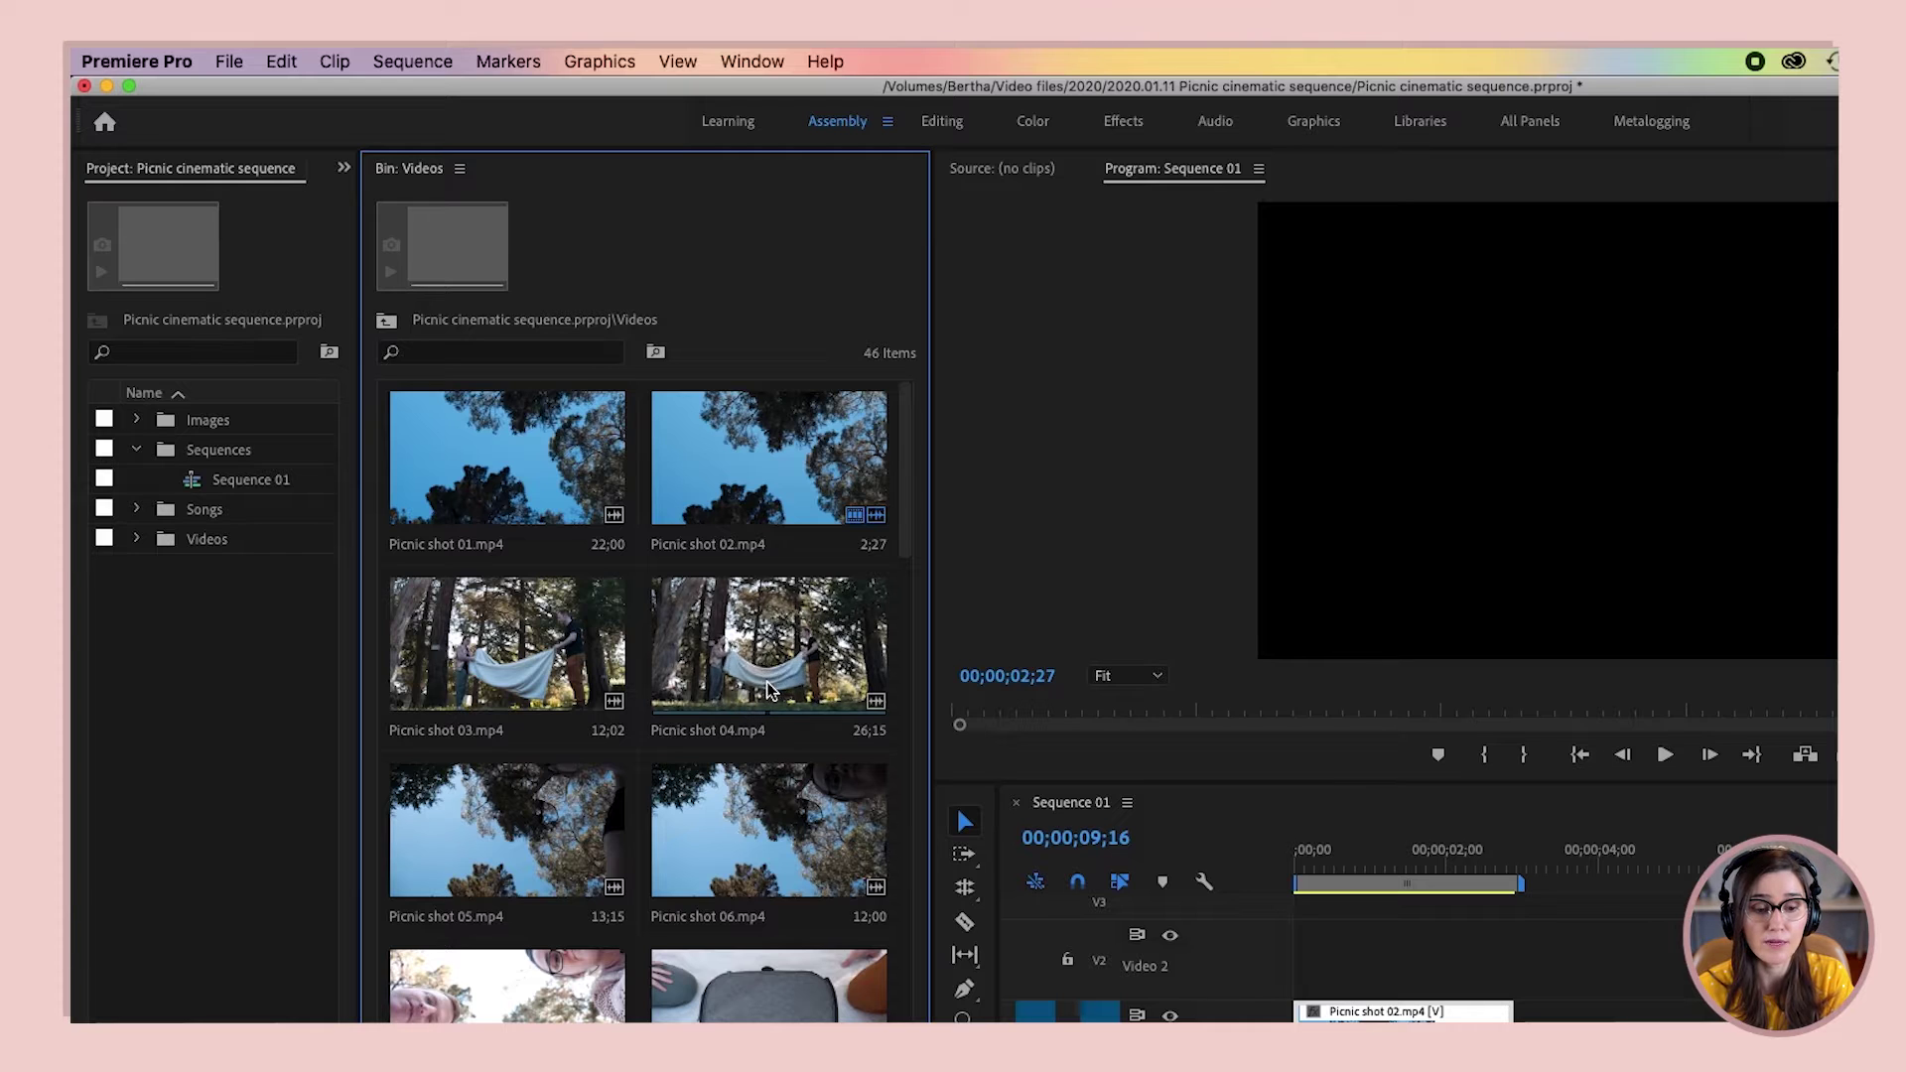
pyautogui.press('i')
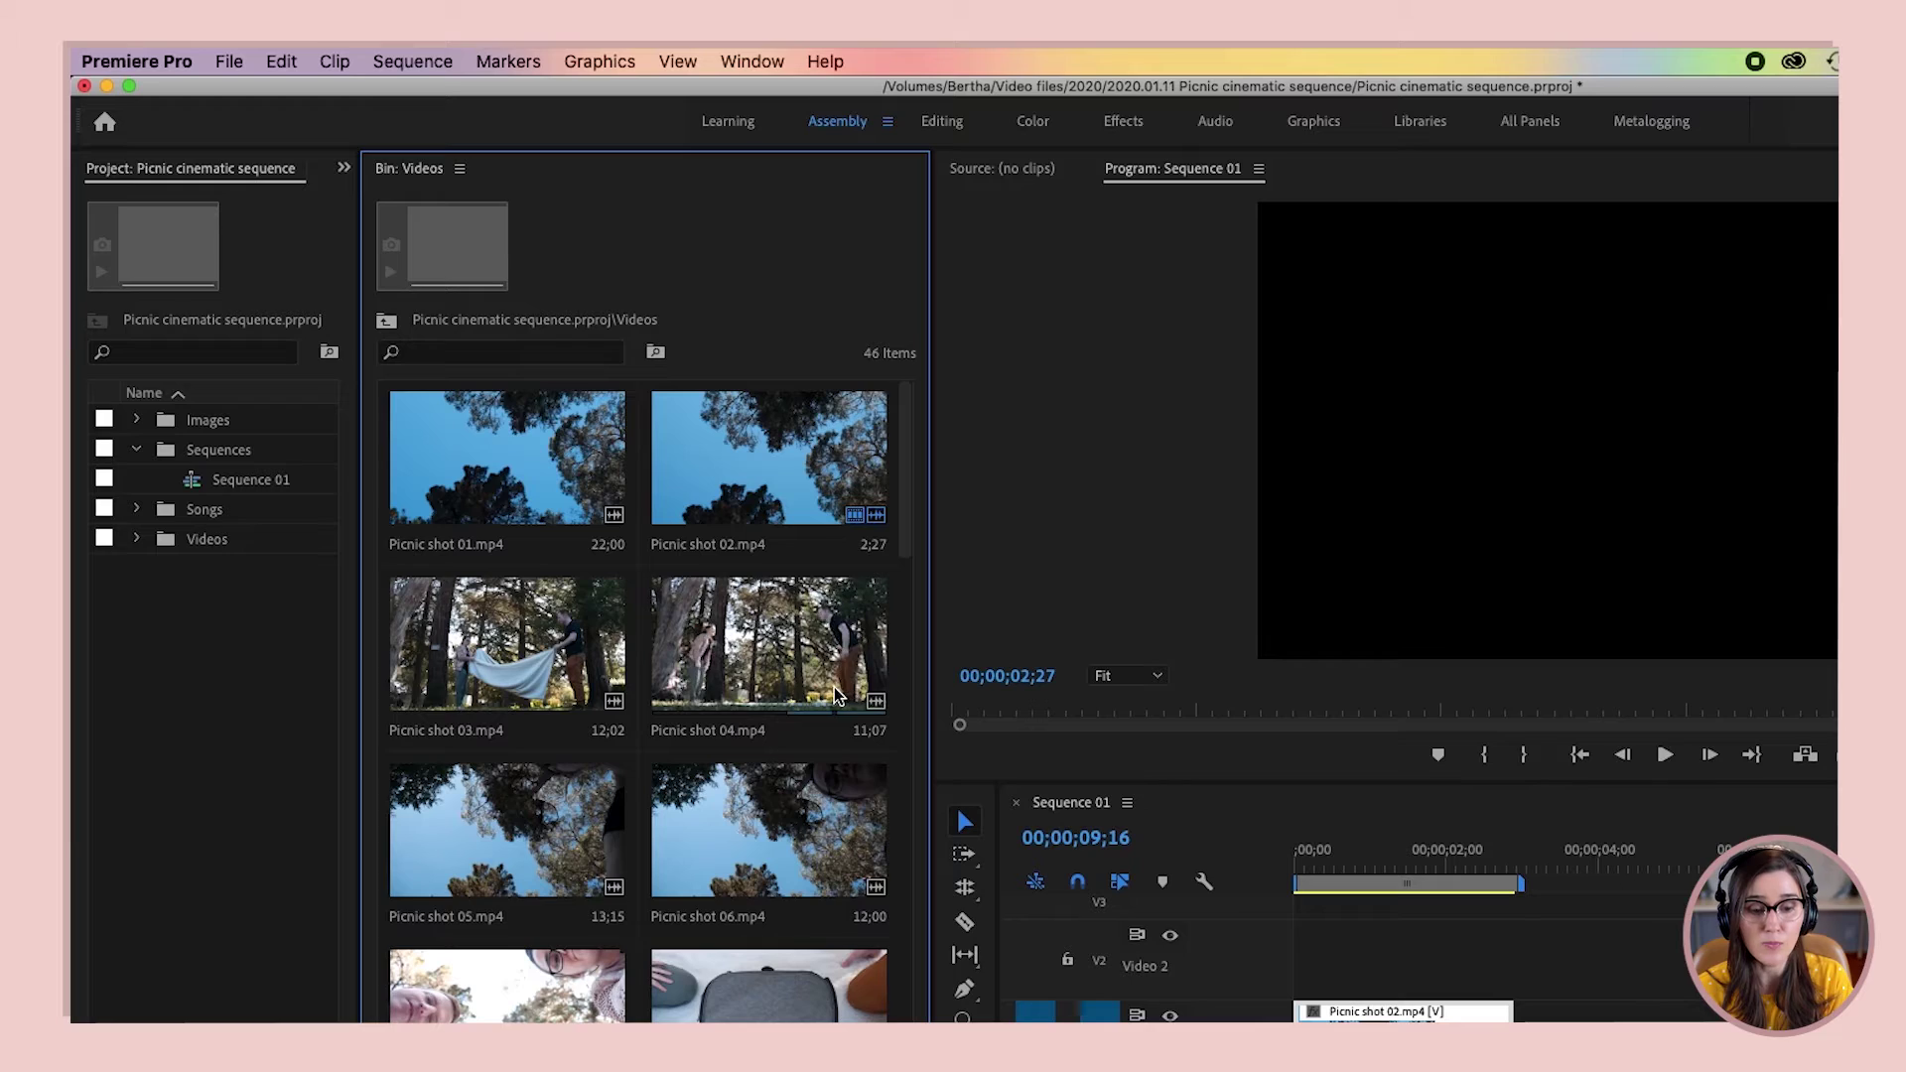
pyautogui.press('o')
pyautogui.moveTo(838, 688); pyautogui.dragTo(1494, 998)
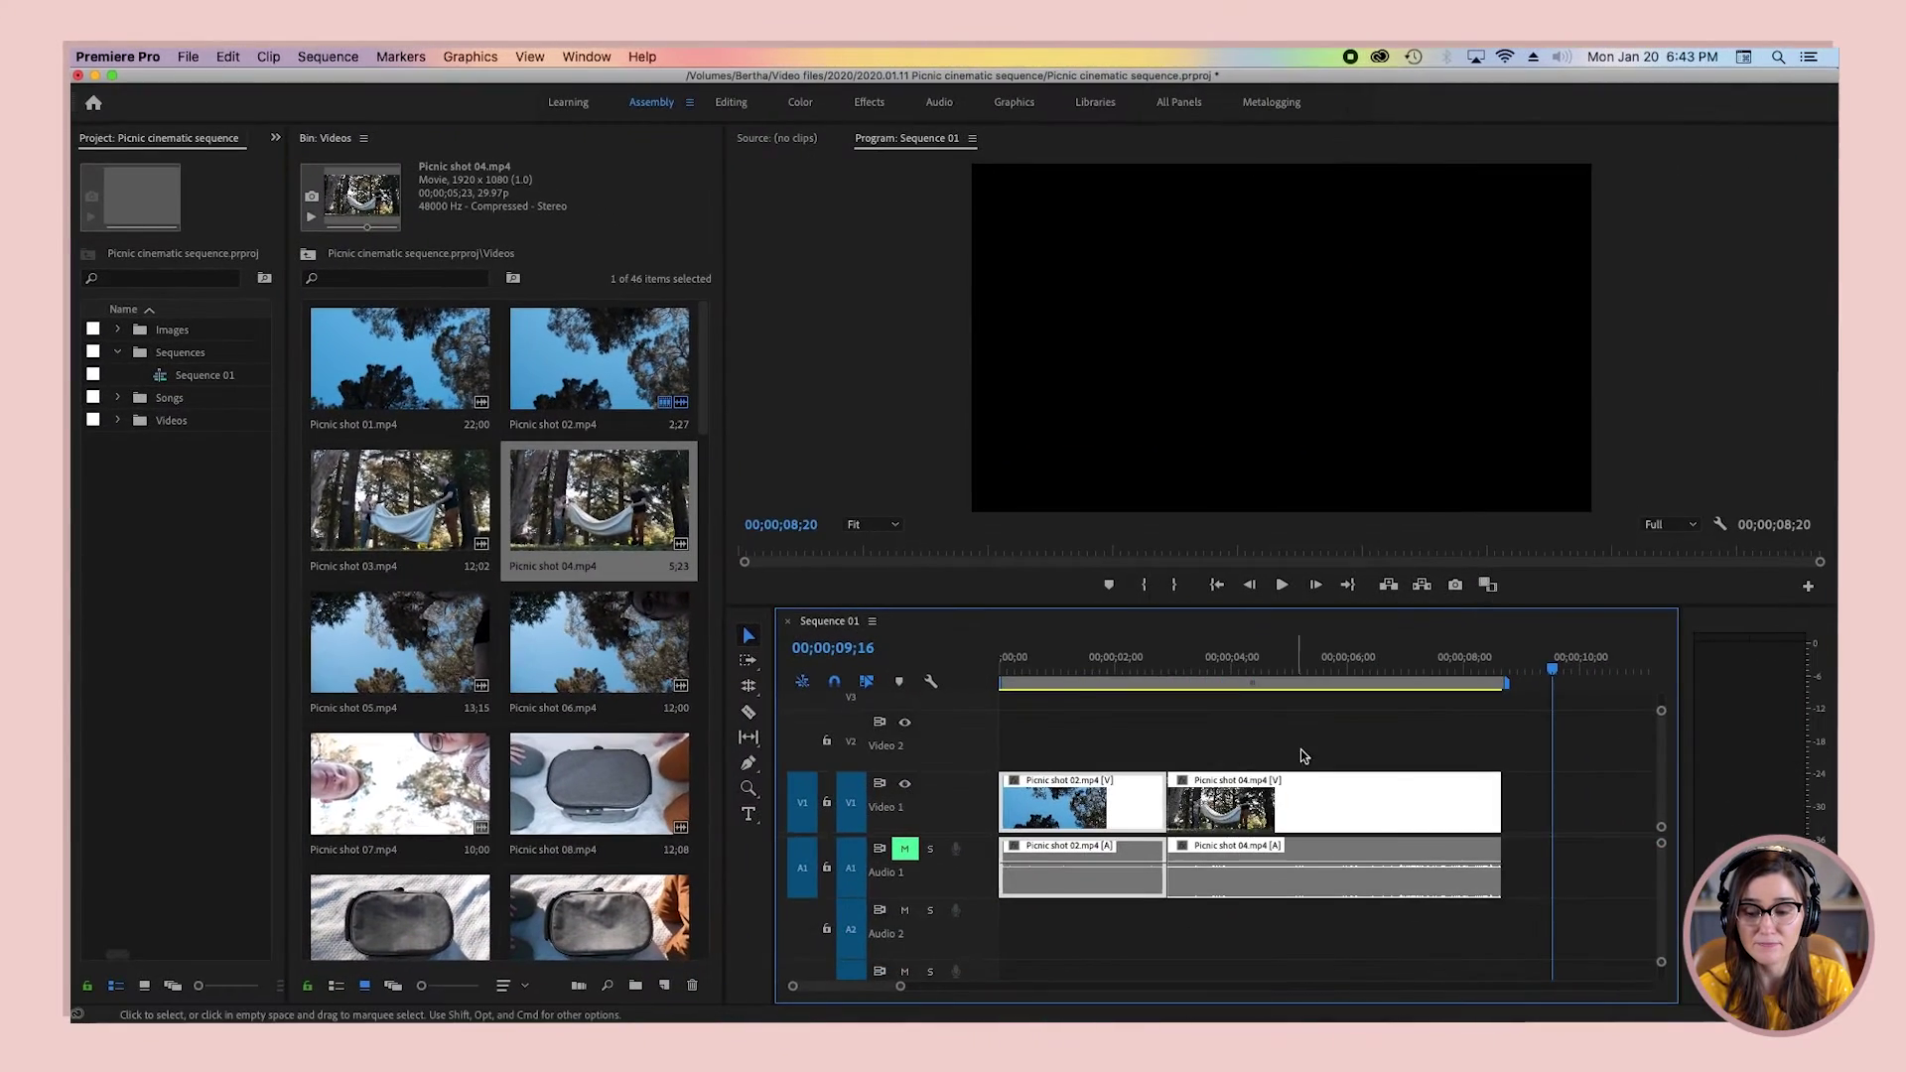
# - Deselect Picnic shot 04.mp4 in the Videos bin
pyautogui.click(578, 240)
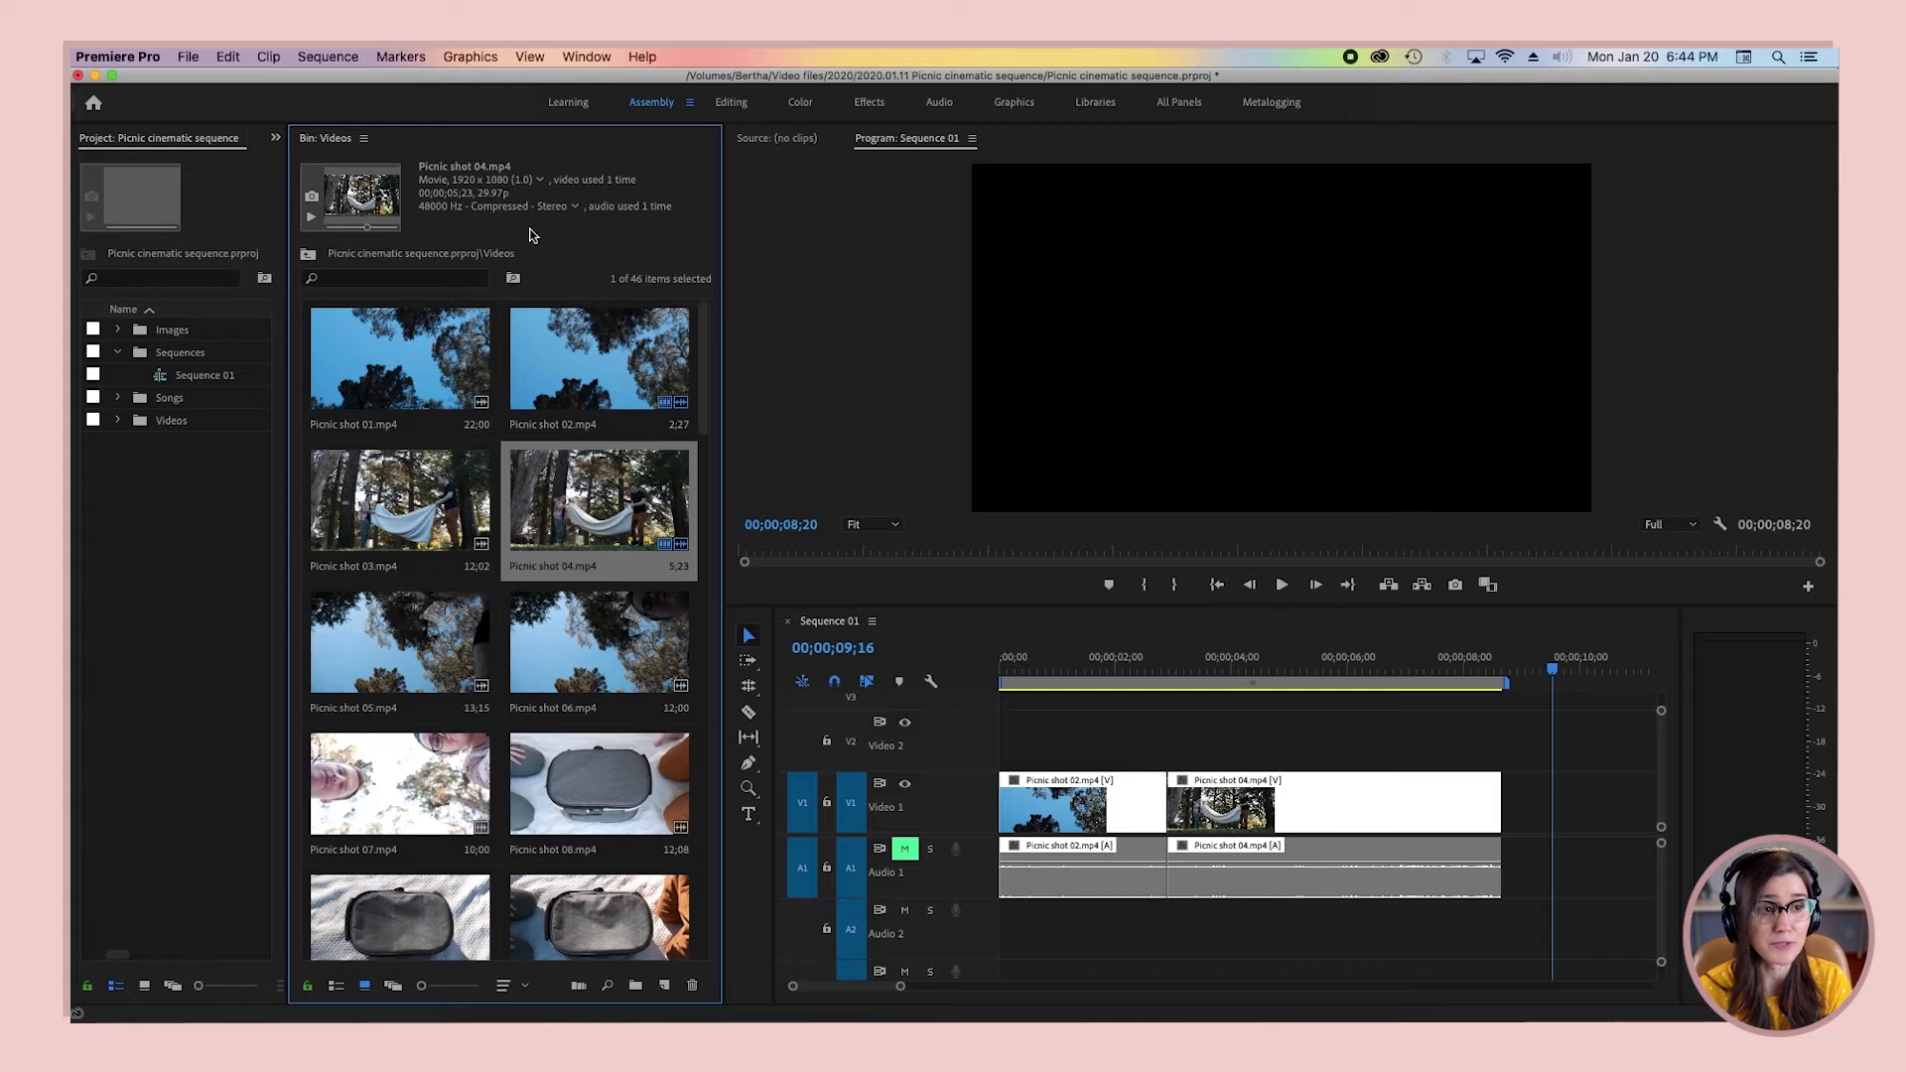
pyautogui.click(234, 56)
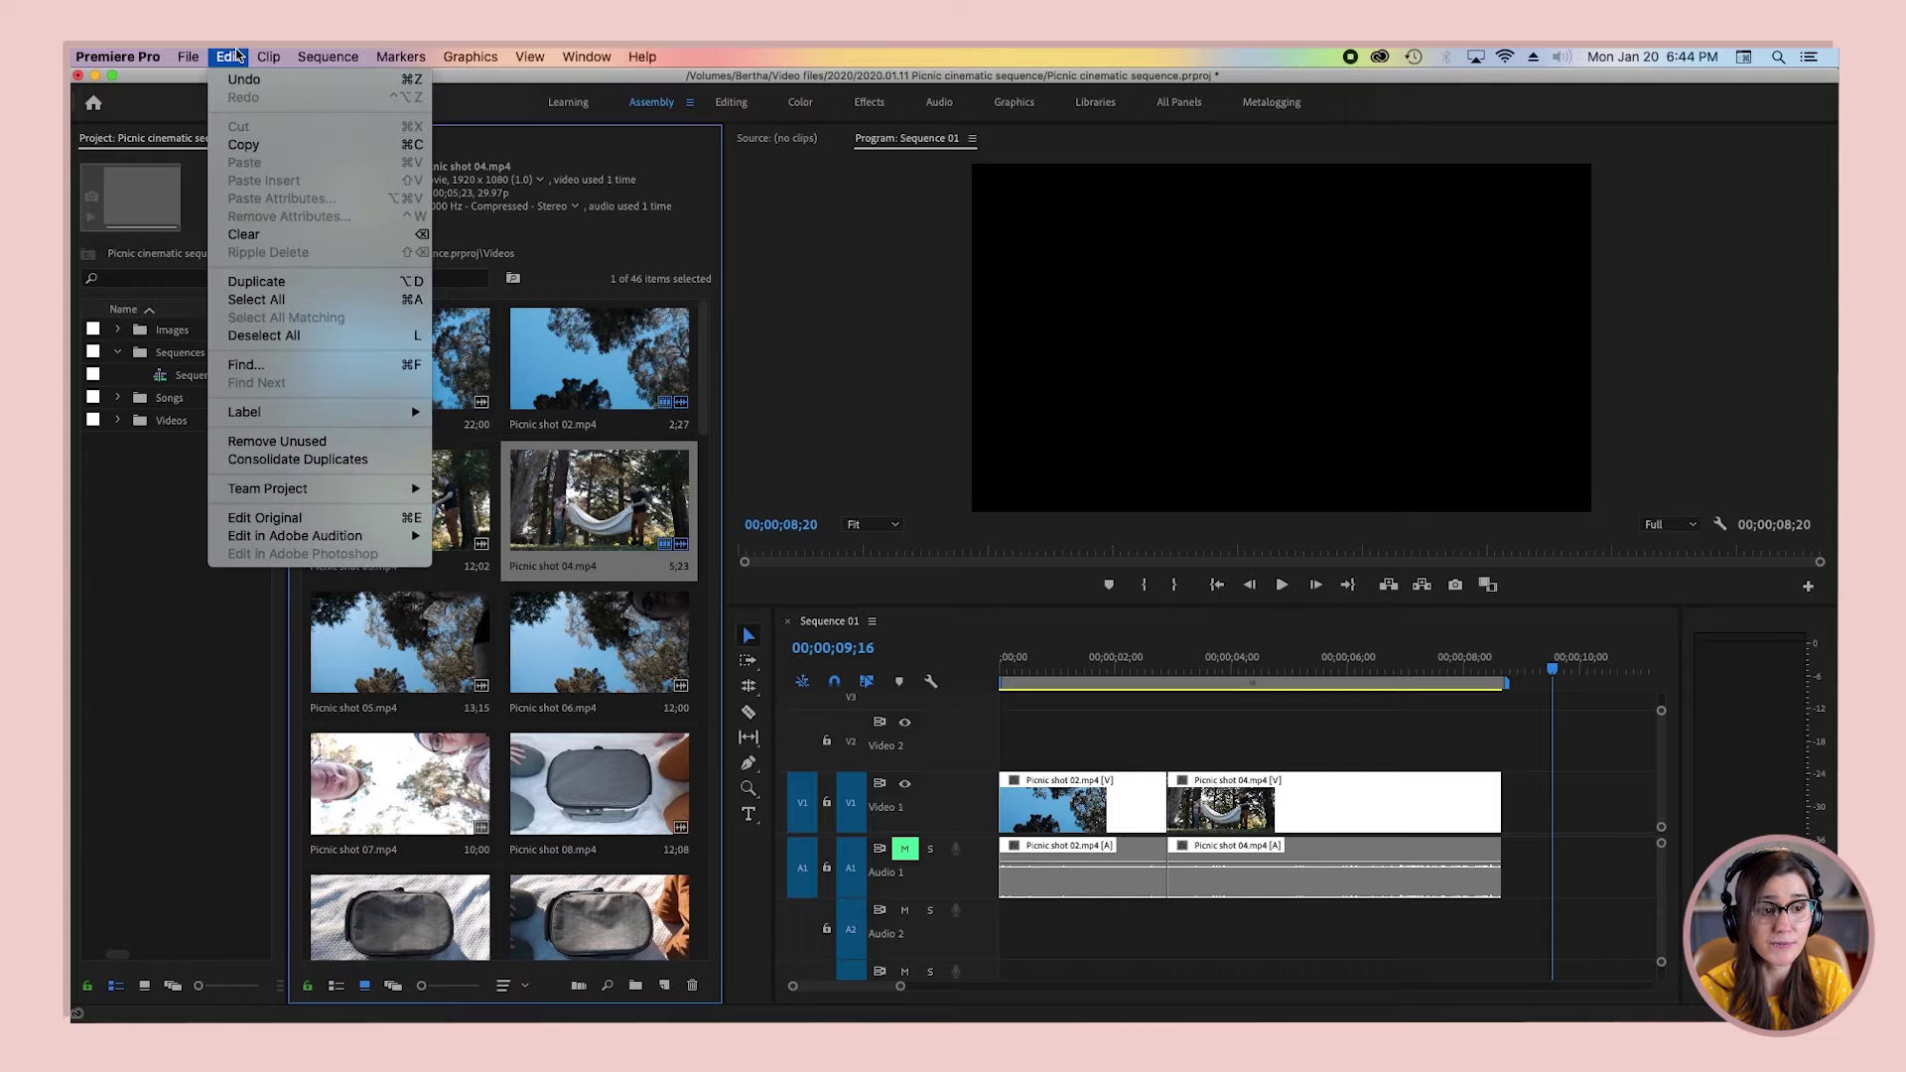
pyautogui.click(338, 339)
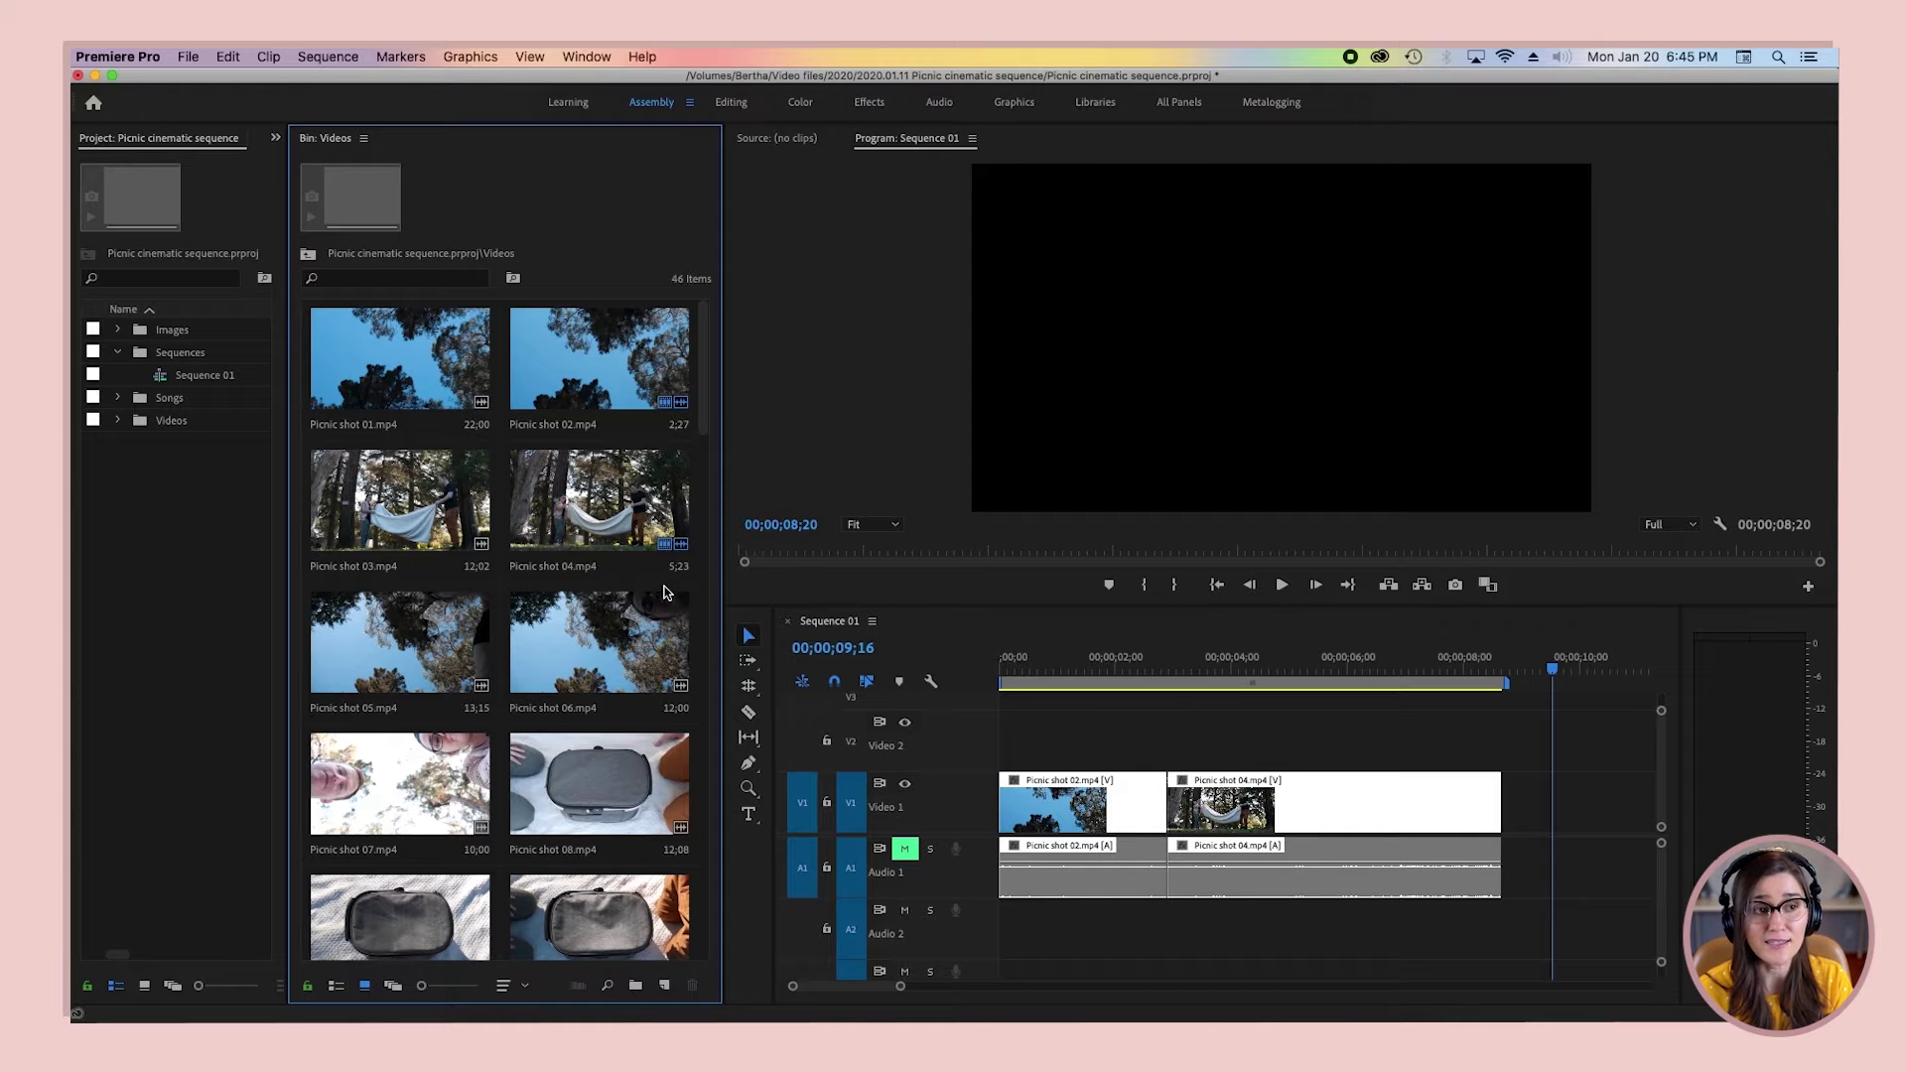
pyautogui.click(229, 57)
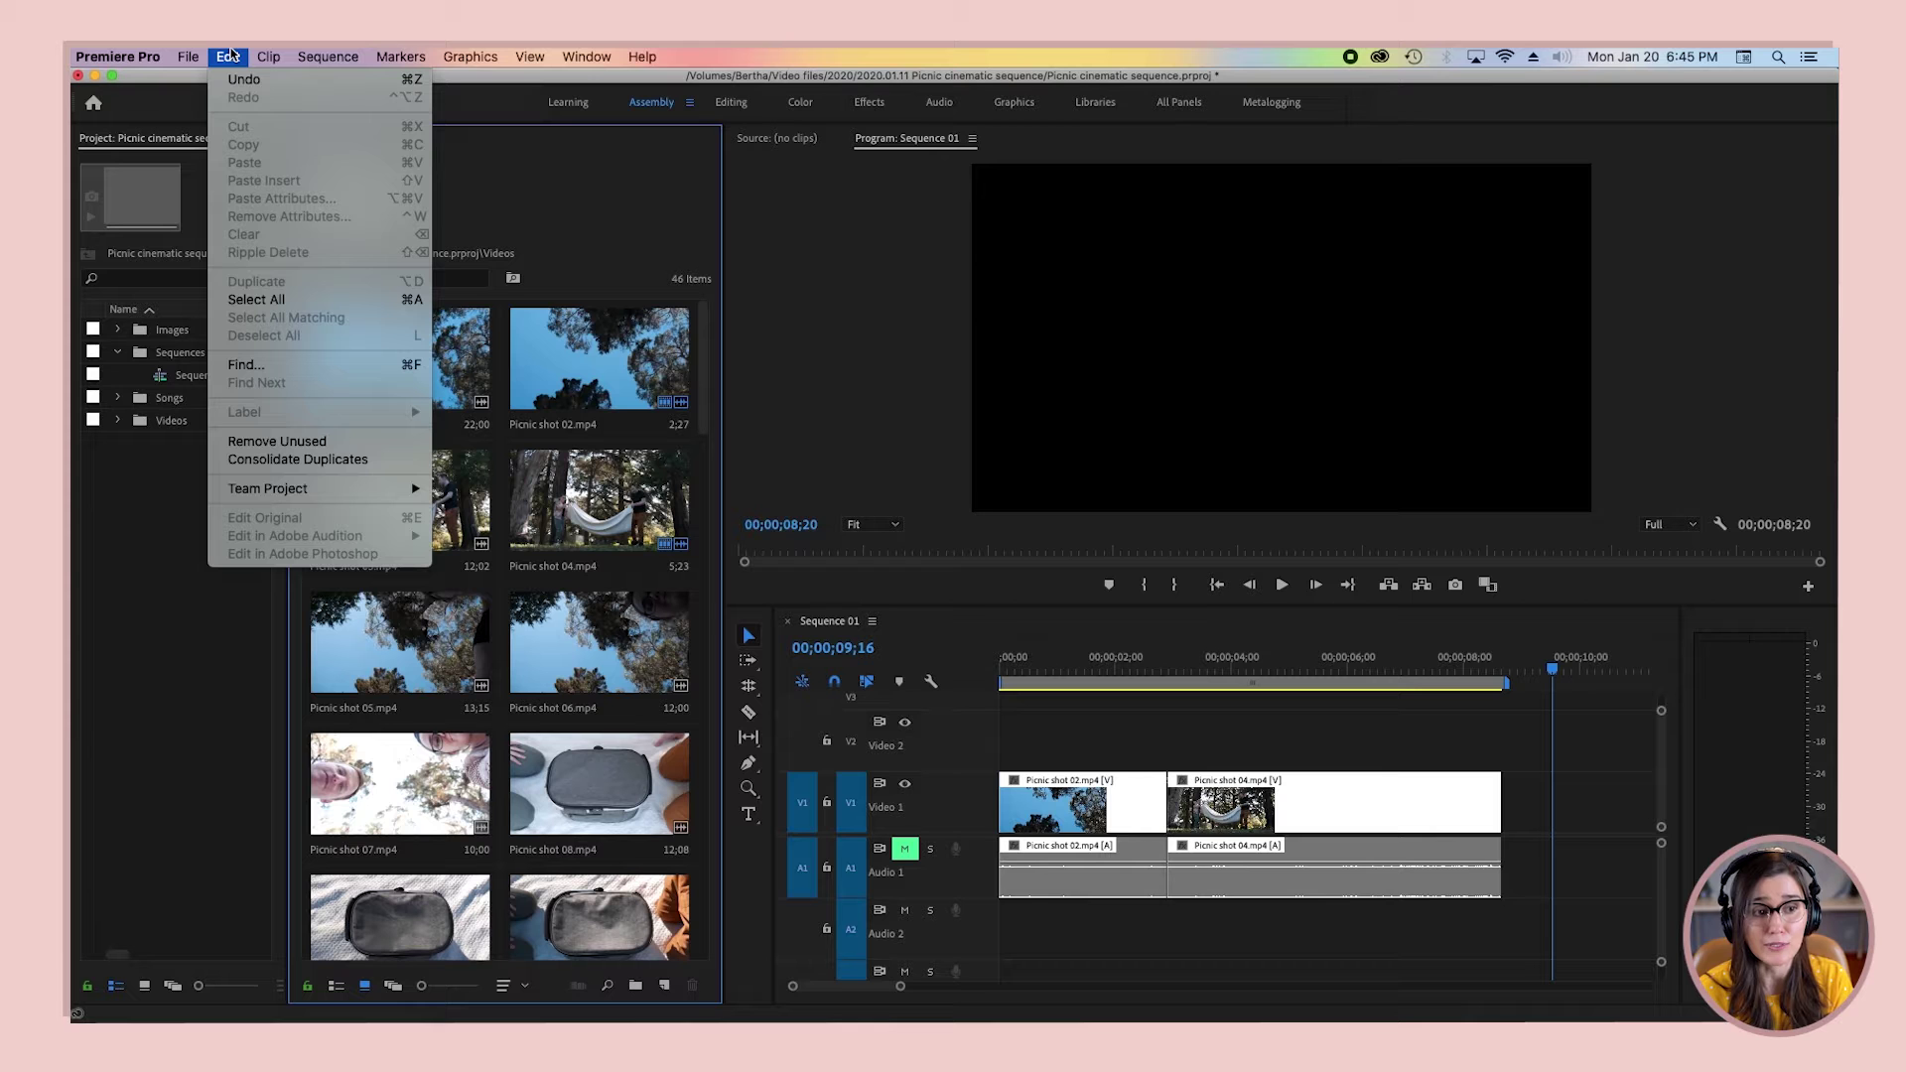
pyautogui.click(230, 56)
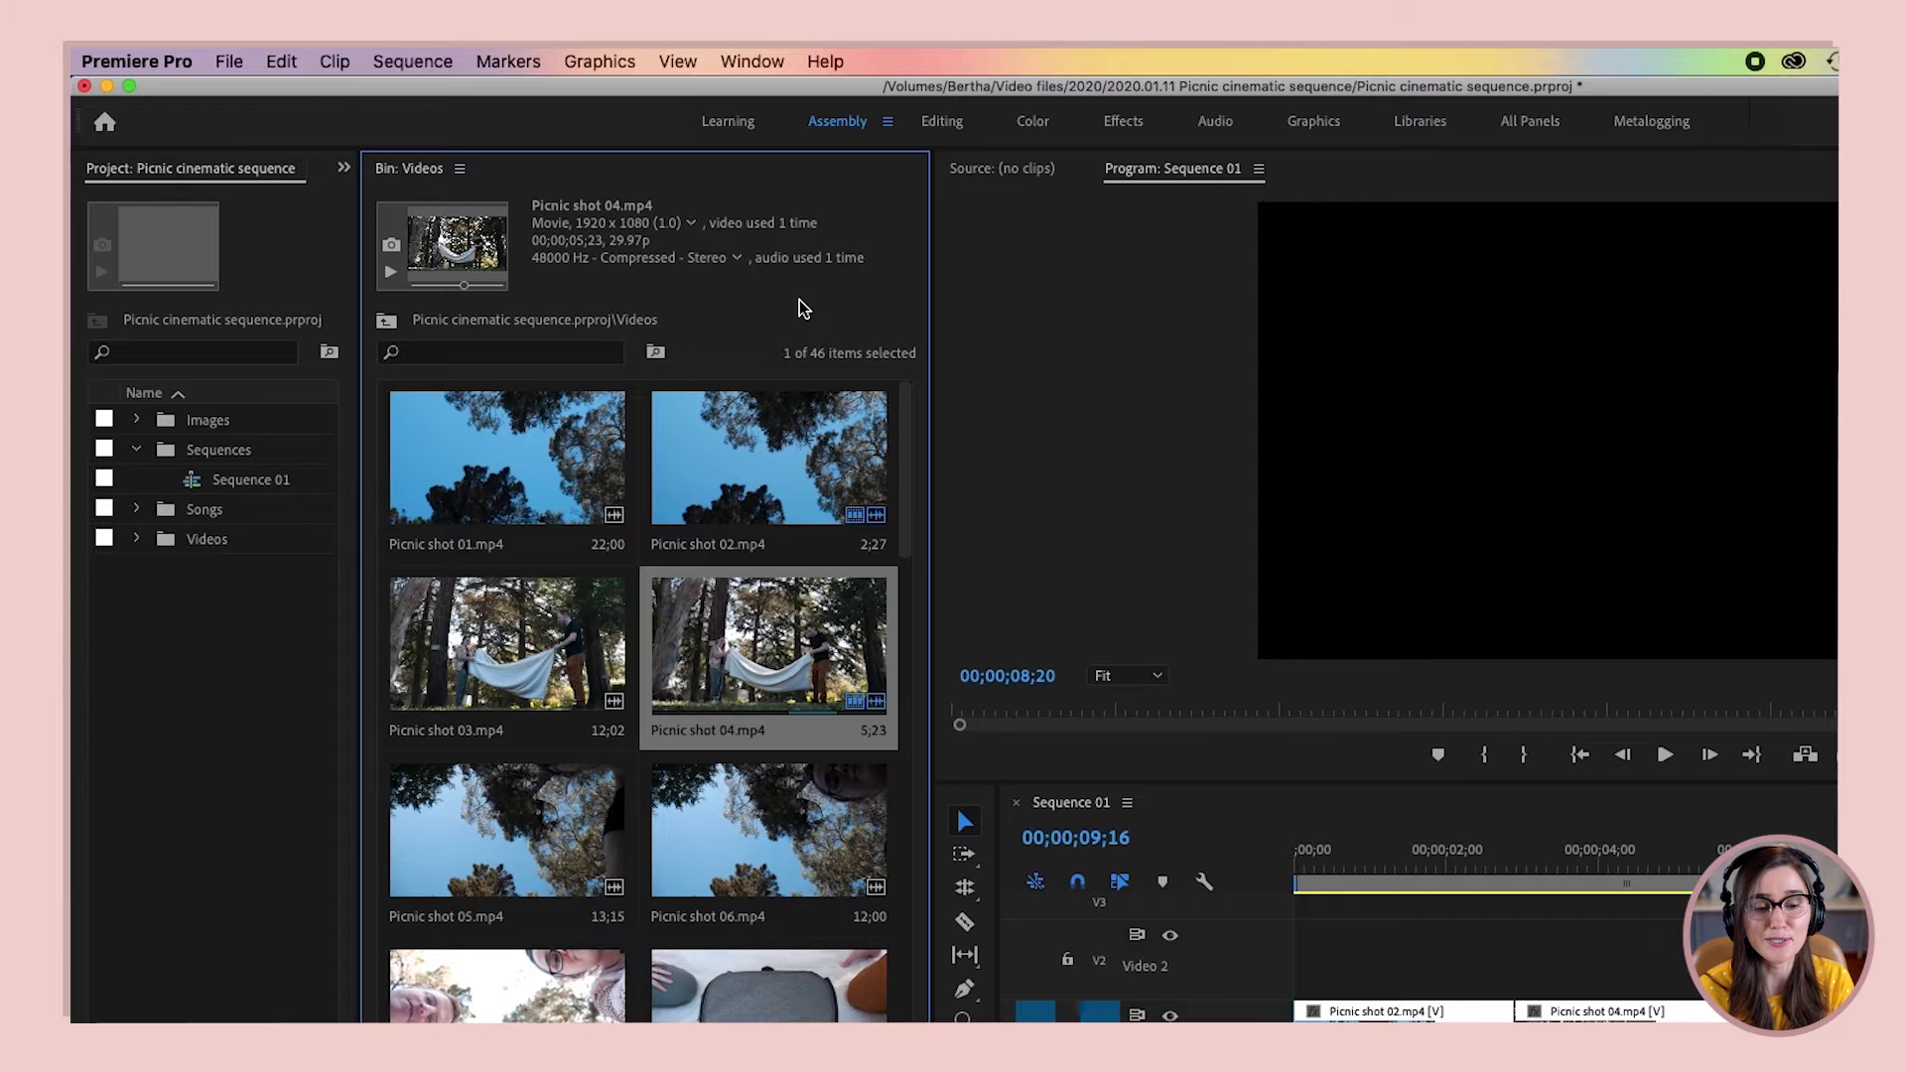
pyautogui.click(800, 300)
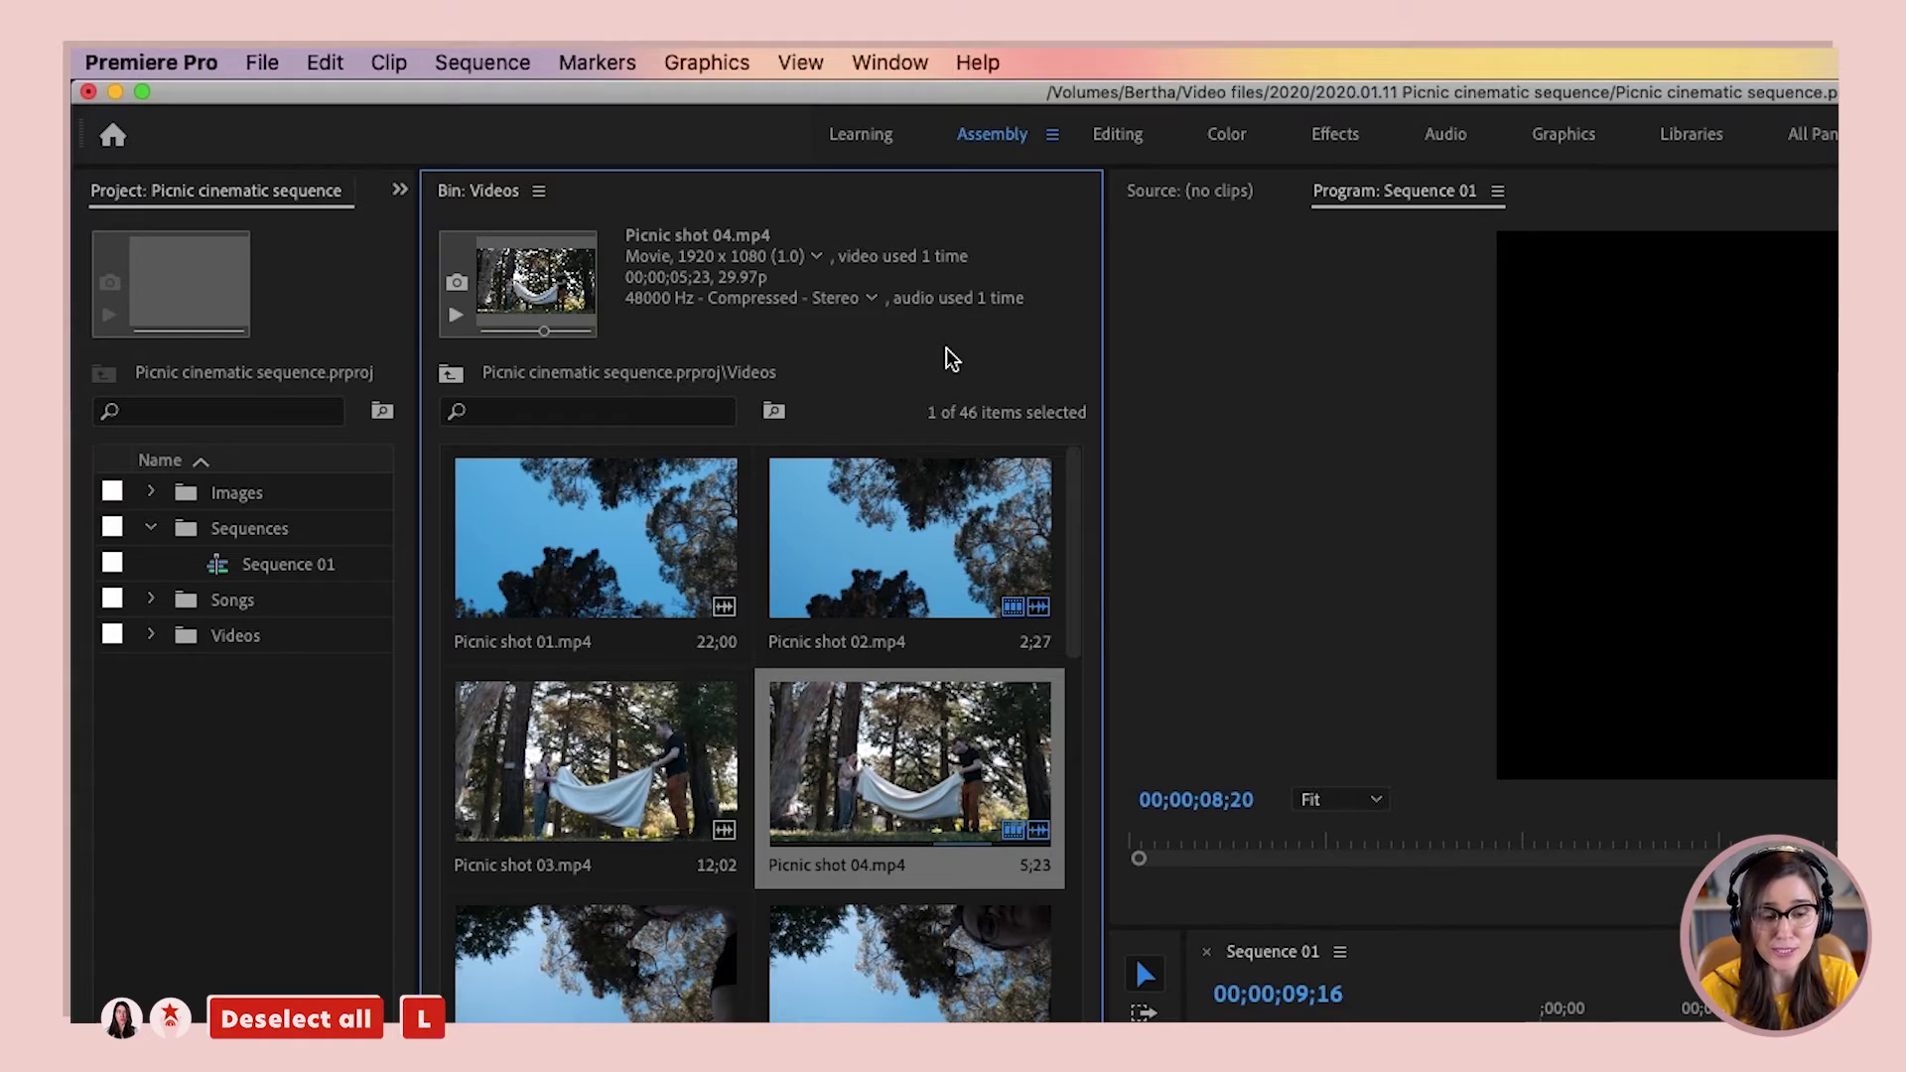
pyautogui.click(952, 360)
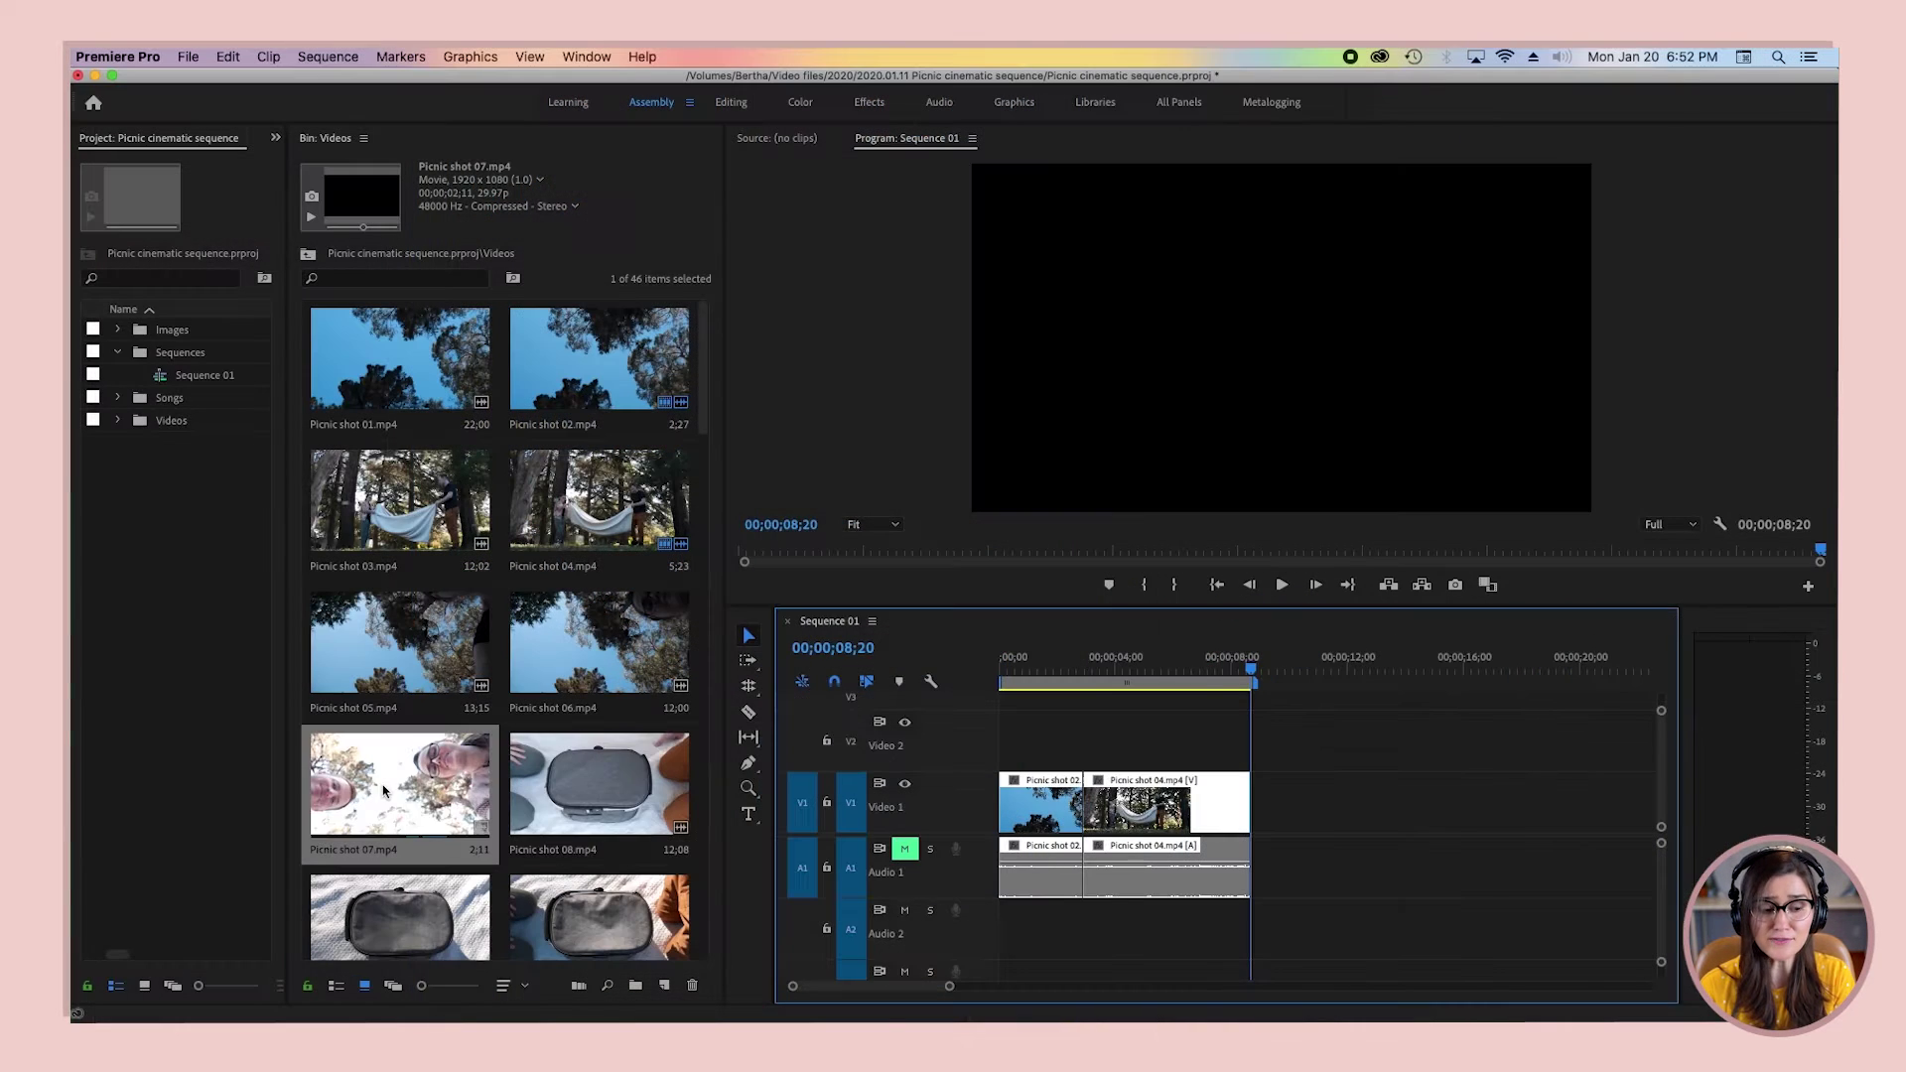
# - Try placing Picnic shot 07.mp4 manually after Picnic shot 04.mp4 in the sequence, and undo the placement
pyautogui.moveTo(660, 870); pyautogui.dragTo(1901, 757)
pyautogui.moveTo(1251, 744); pyautogui.dragTo(1267, 804)
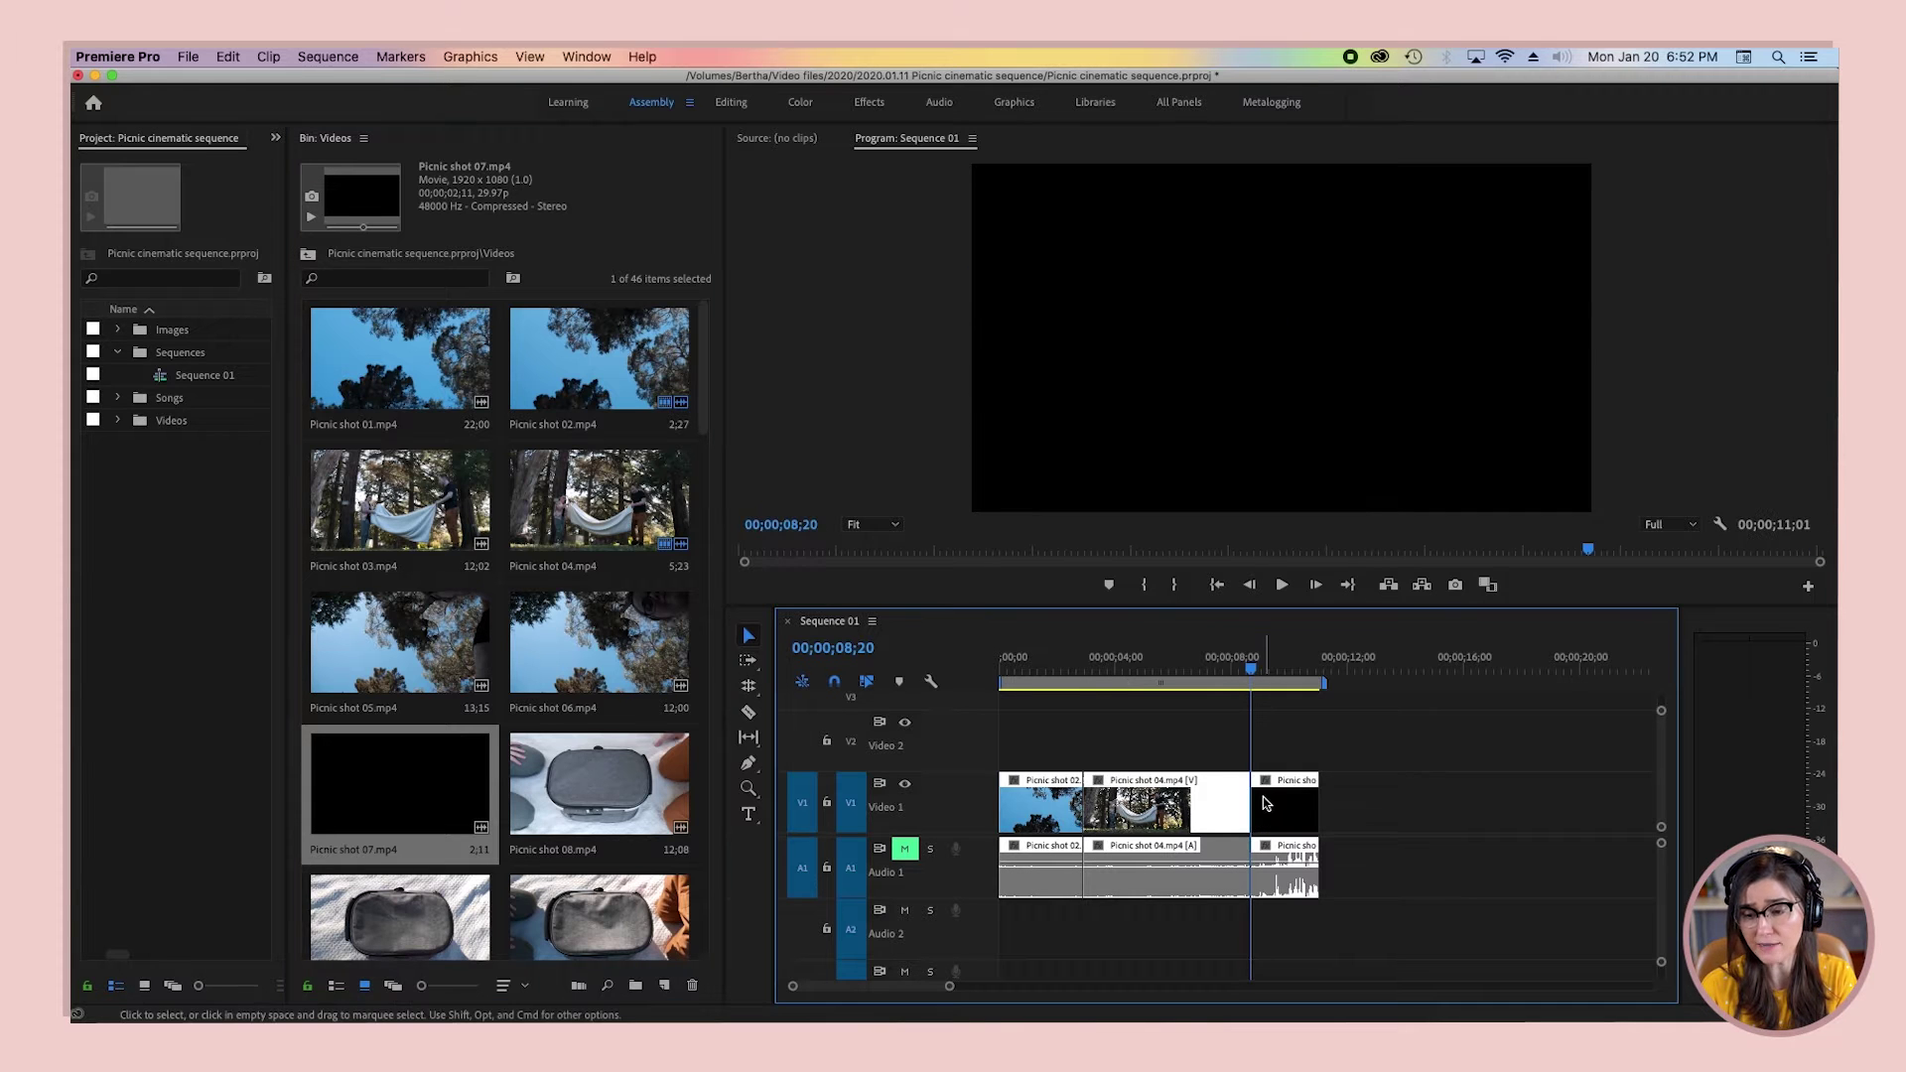
pyautogui.press('super+z')
# - Insert the selected Picnic shot 07.mp4 at the playhead, directly after Picnic shot 04.mp4 on Video 1
pyautogui.click(375, 779)
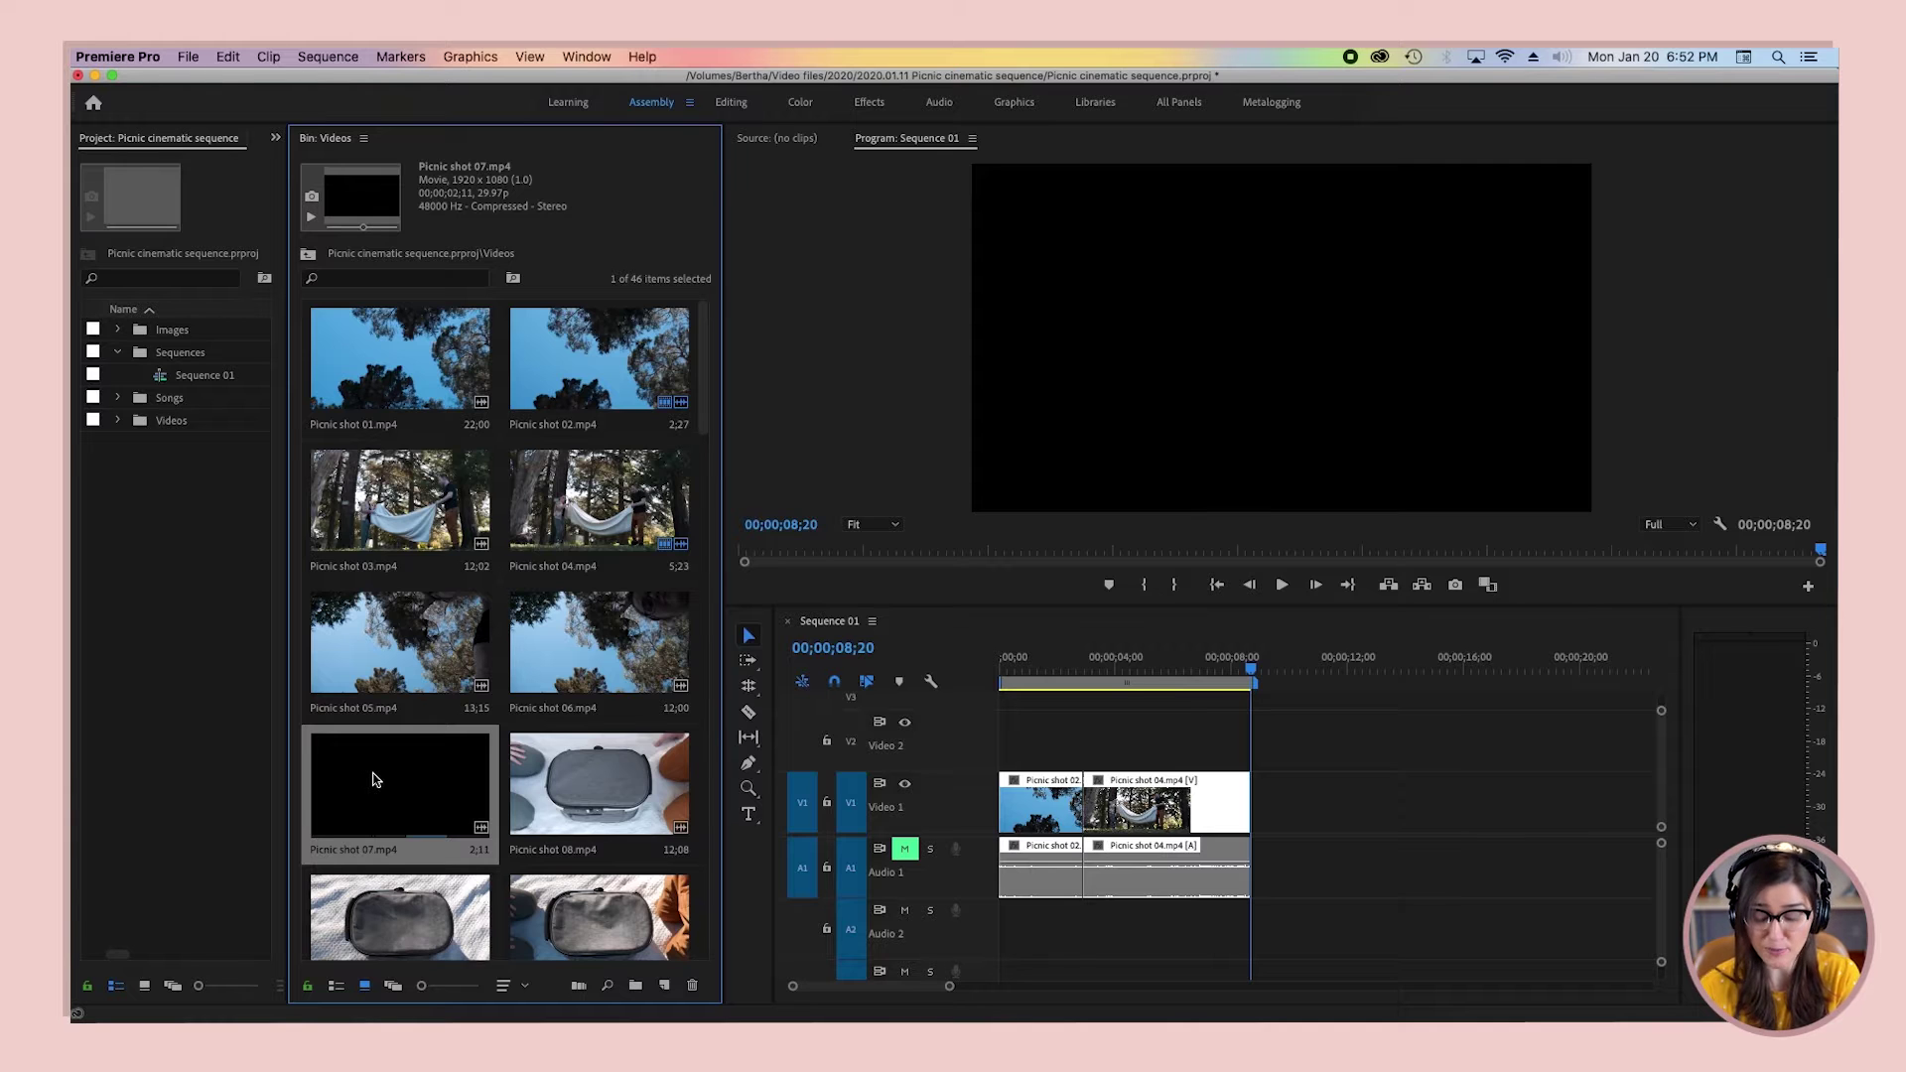
pyautogui.press(',')
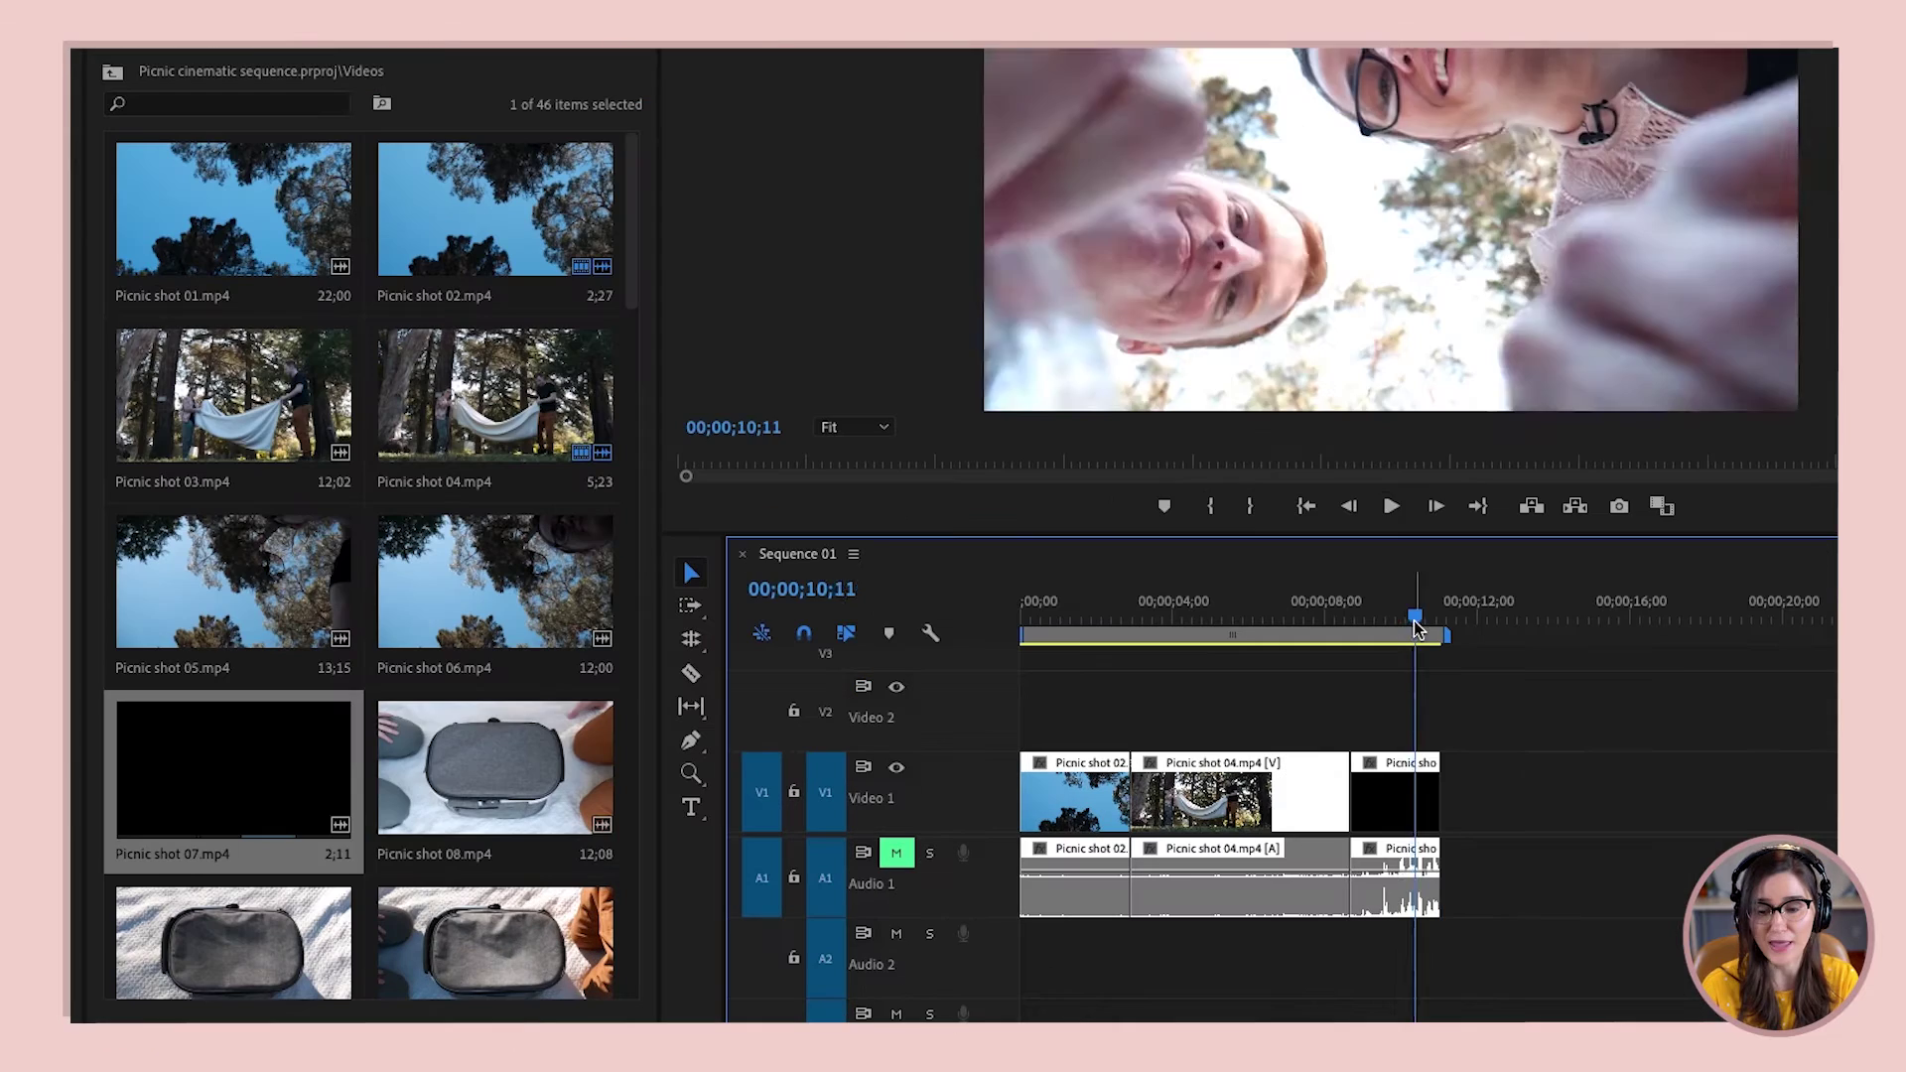
# - Try inserting Picnic shot 07.mp4 in the middle of the Picnic shot 04.mp4 clip at 00;00;05;23, and undo the insert
pyautogui.moveTo(1319, 672); pyautogui.dragTo(1240, 645)
pyautogui.click(281, 773)
pyautogui.press(',')
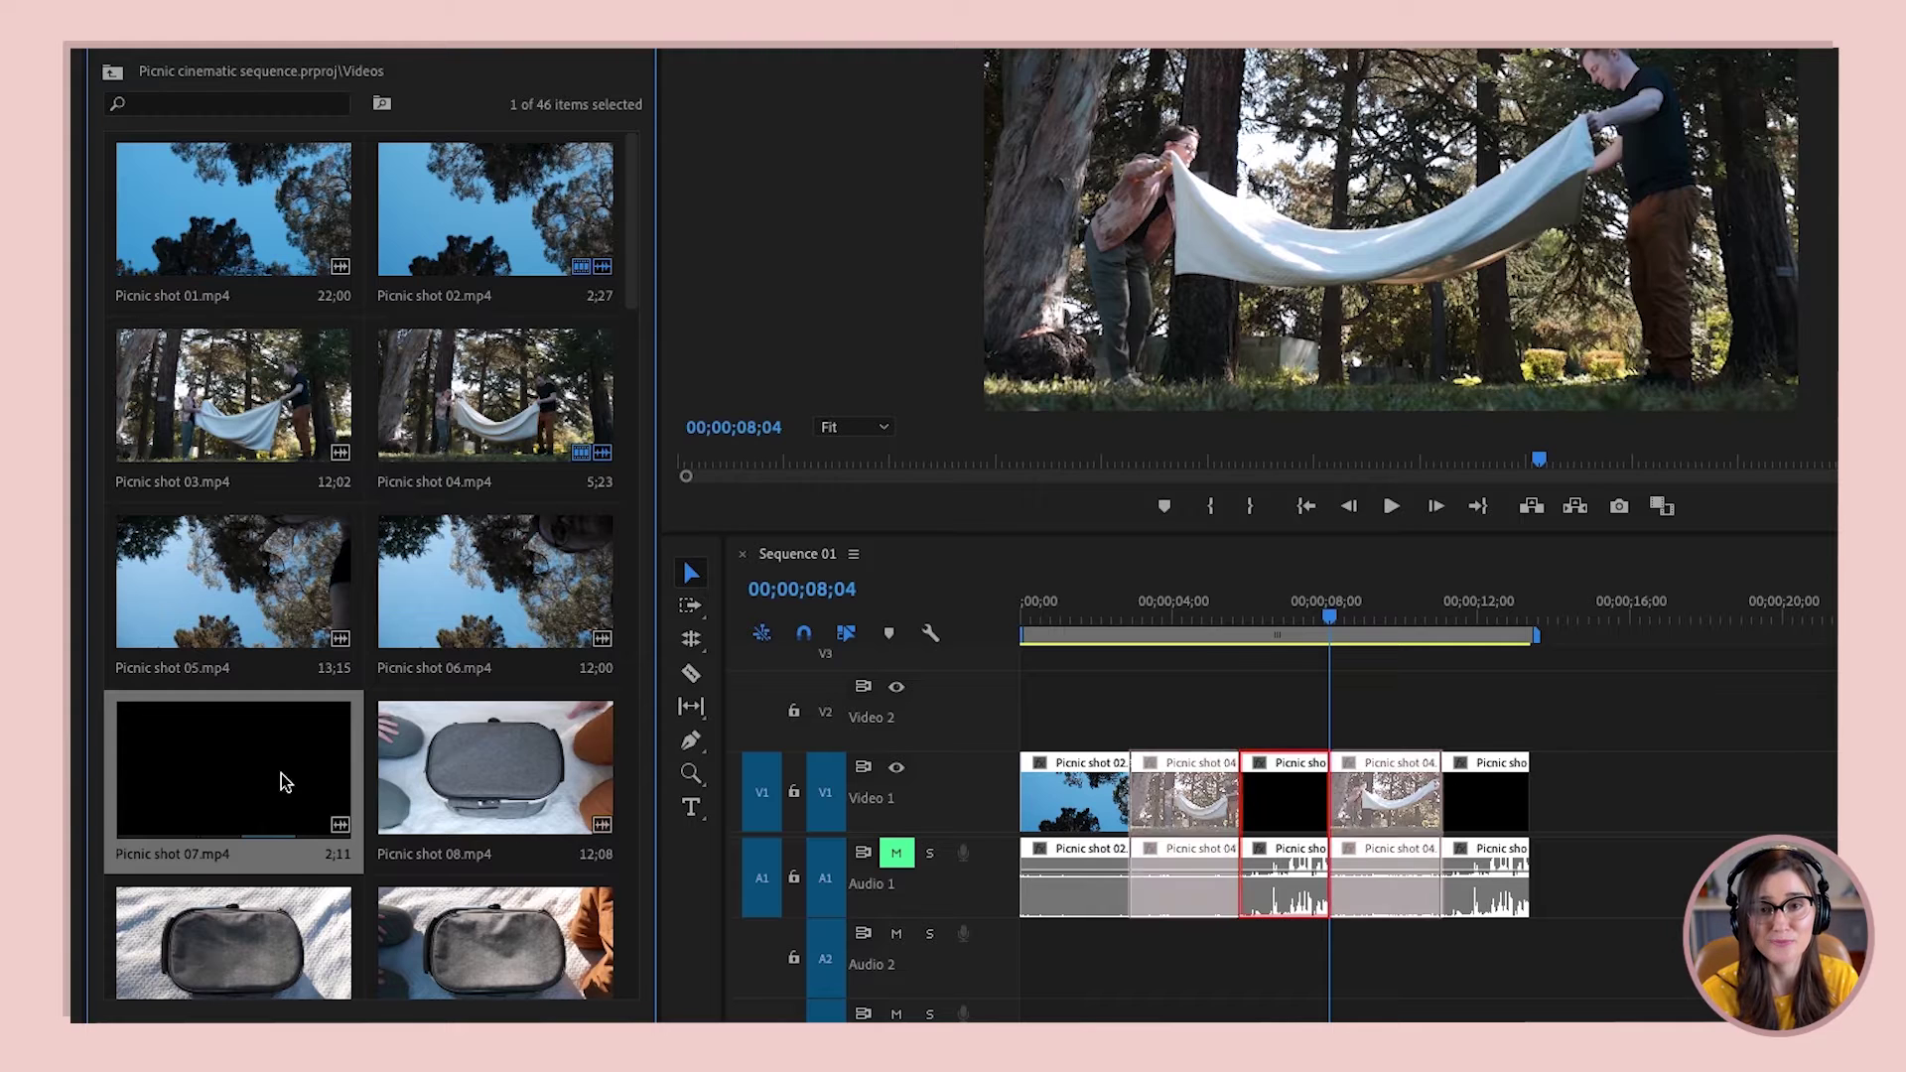
pyautogui.hotkey('ctrl', 'z')
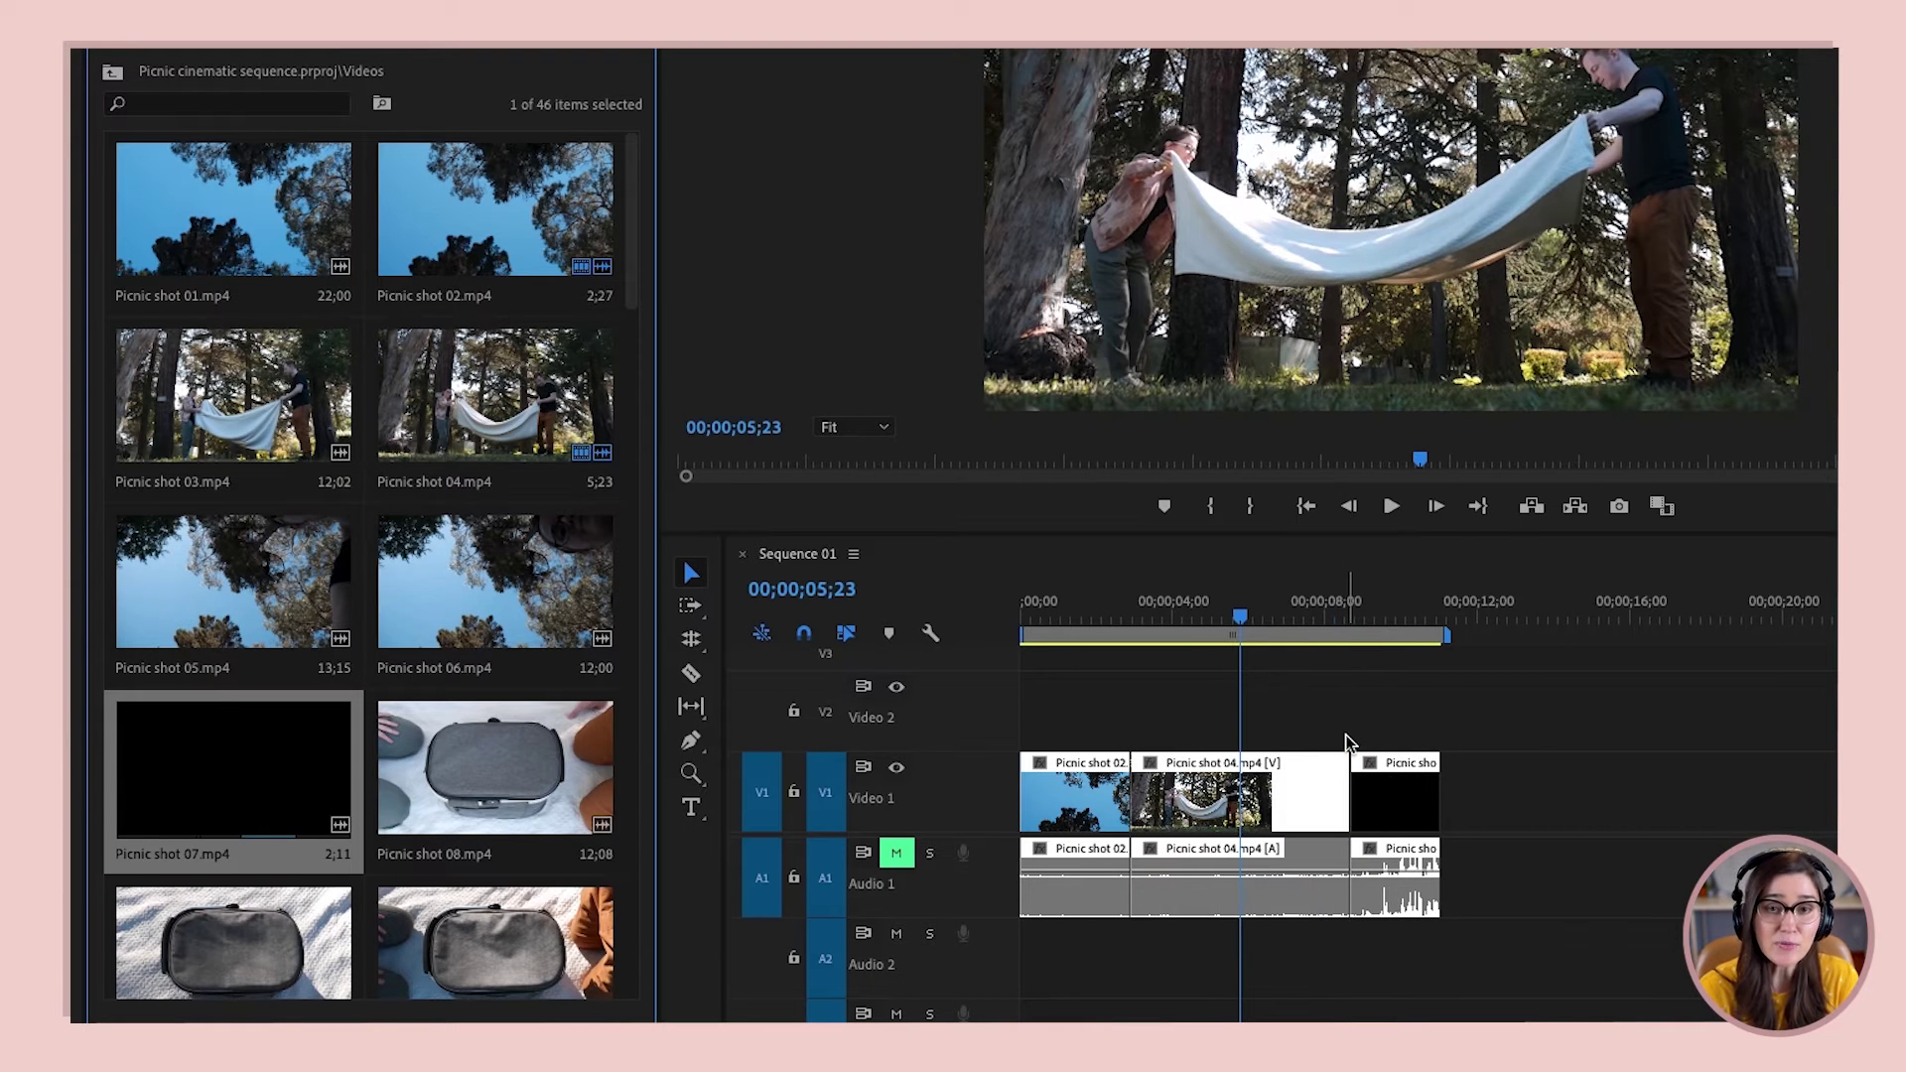
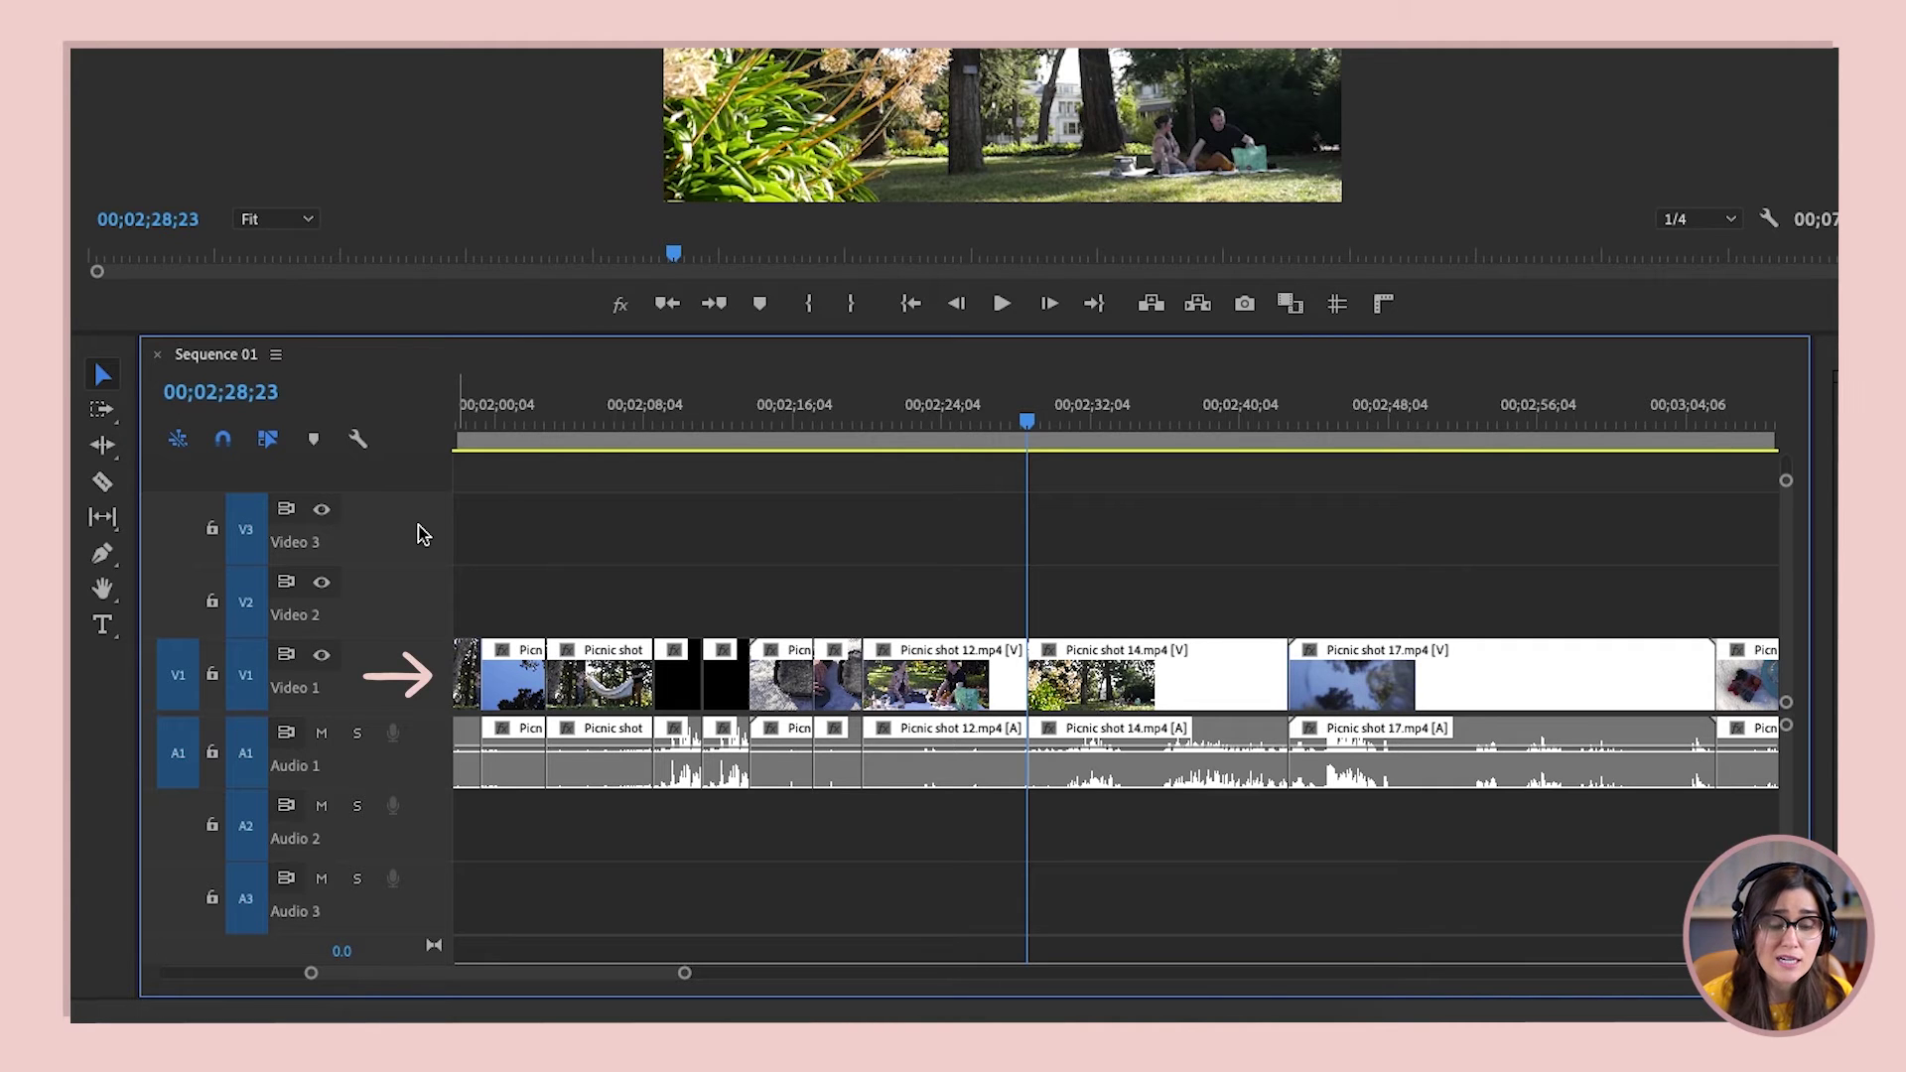
# - Insert the source clip between Picnic shot 12.mp4 and Picnic shot 14.mp4 at 00;02;28;23 on Video 1 and Audio 1
pyautogui.press(',')
pyautogui.press(',')
pyautogui.press(',')
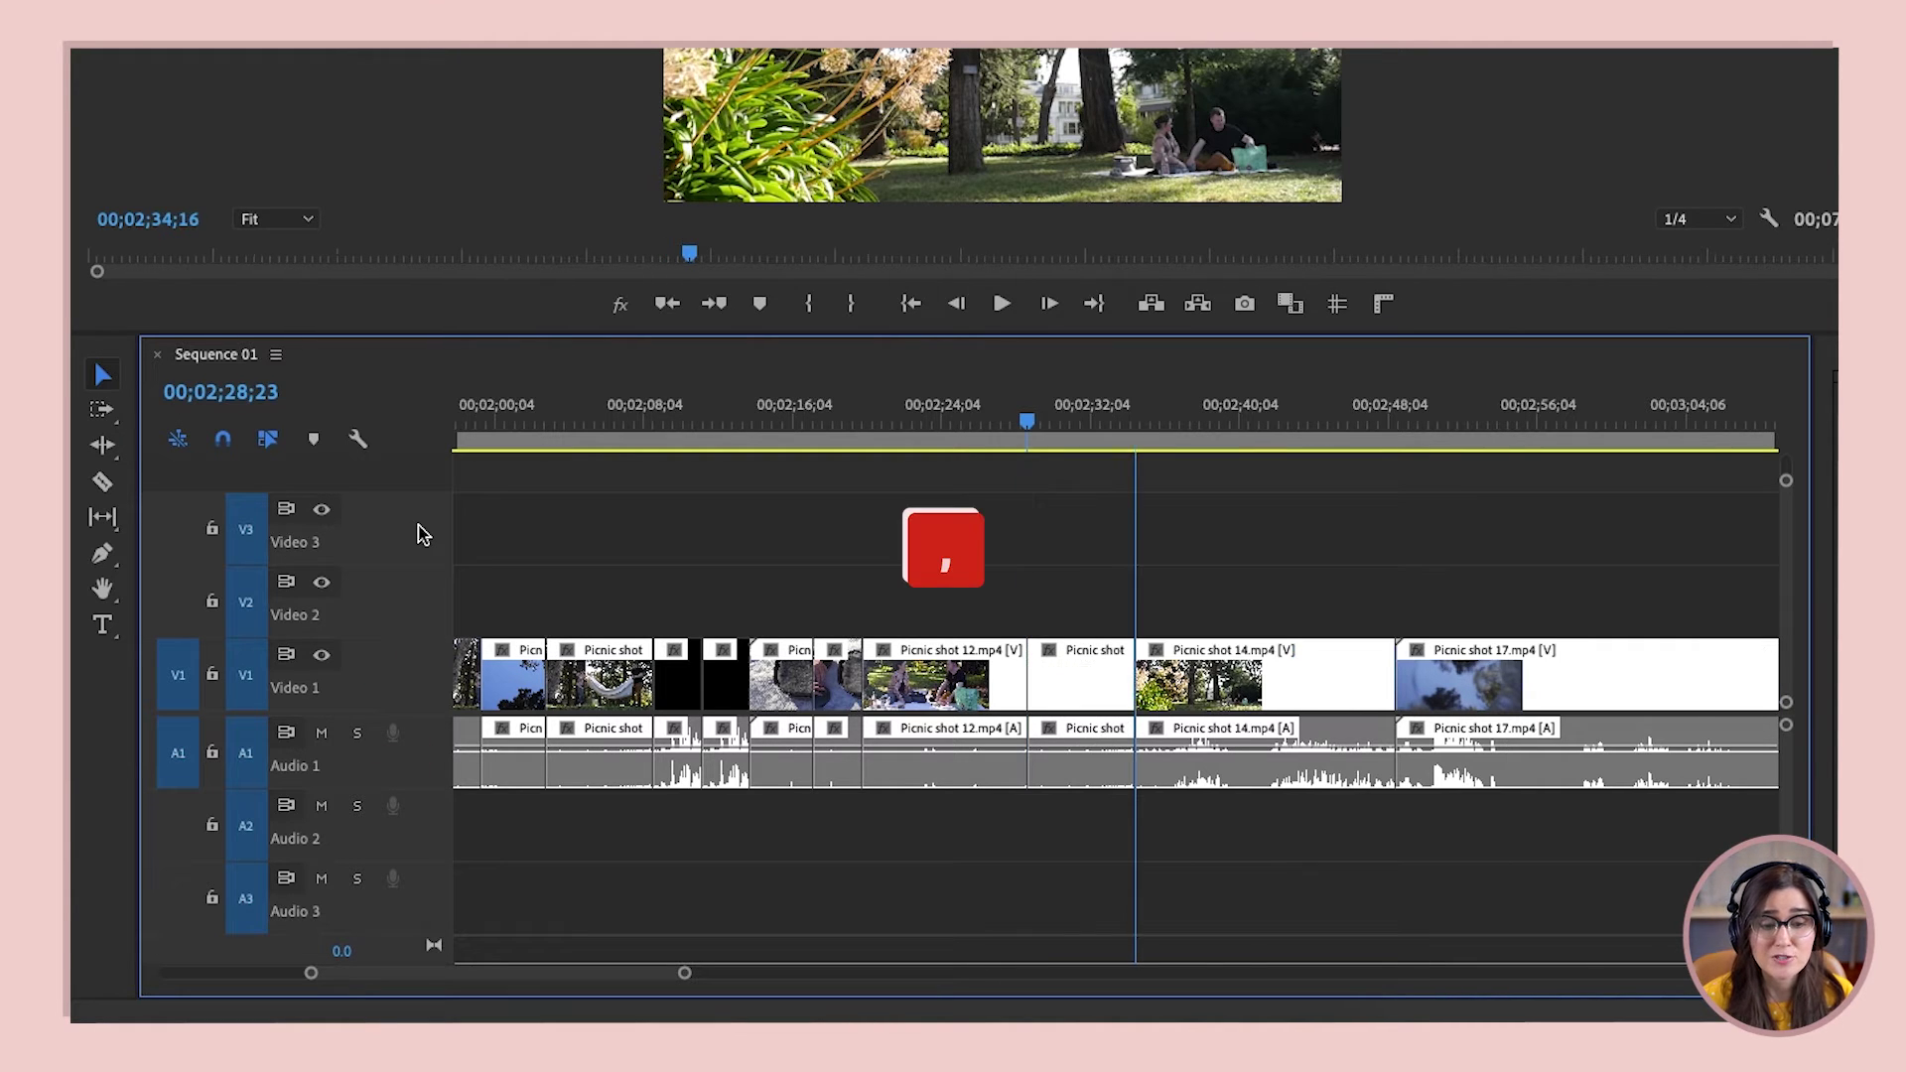
pyautogui.press(',')
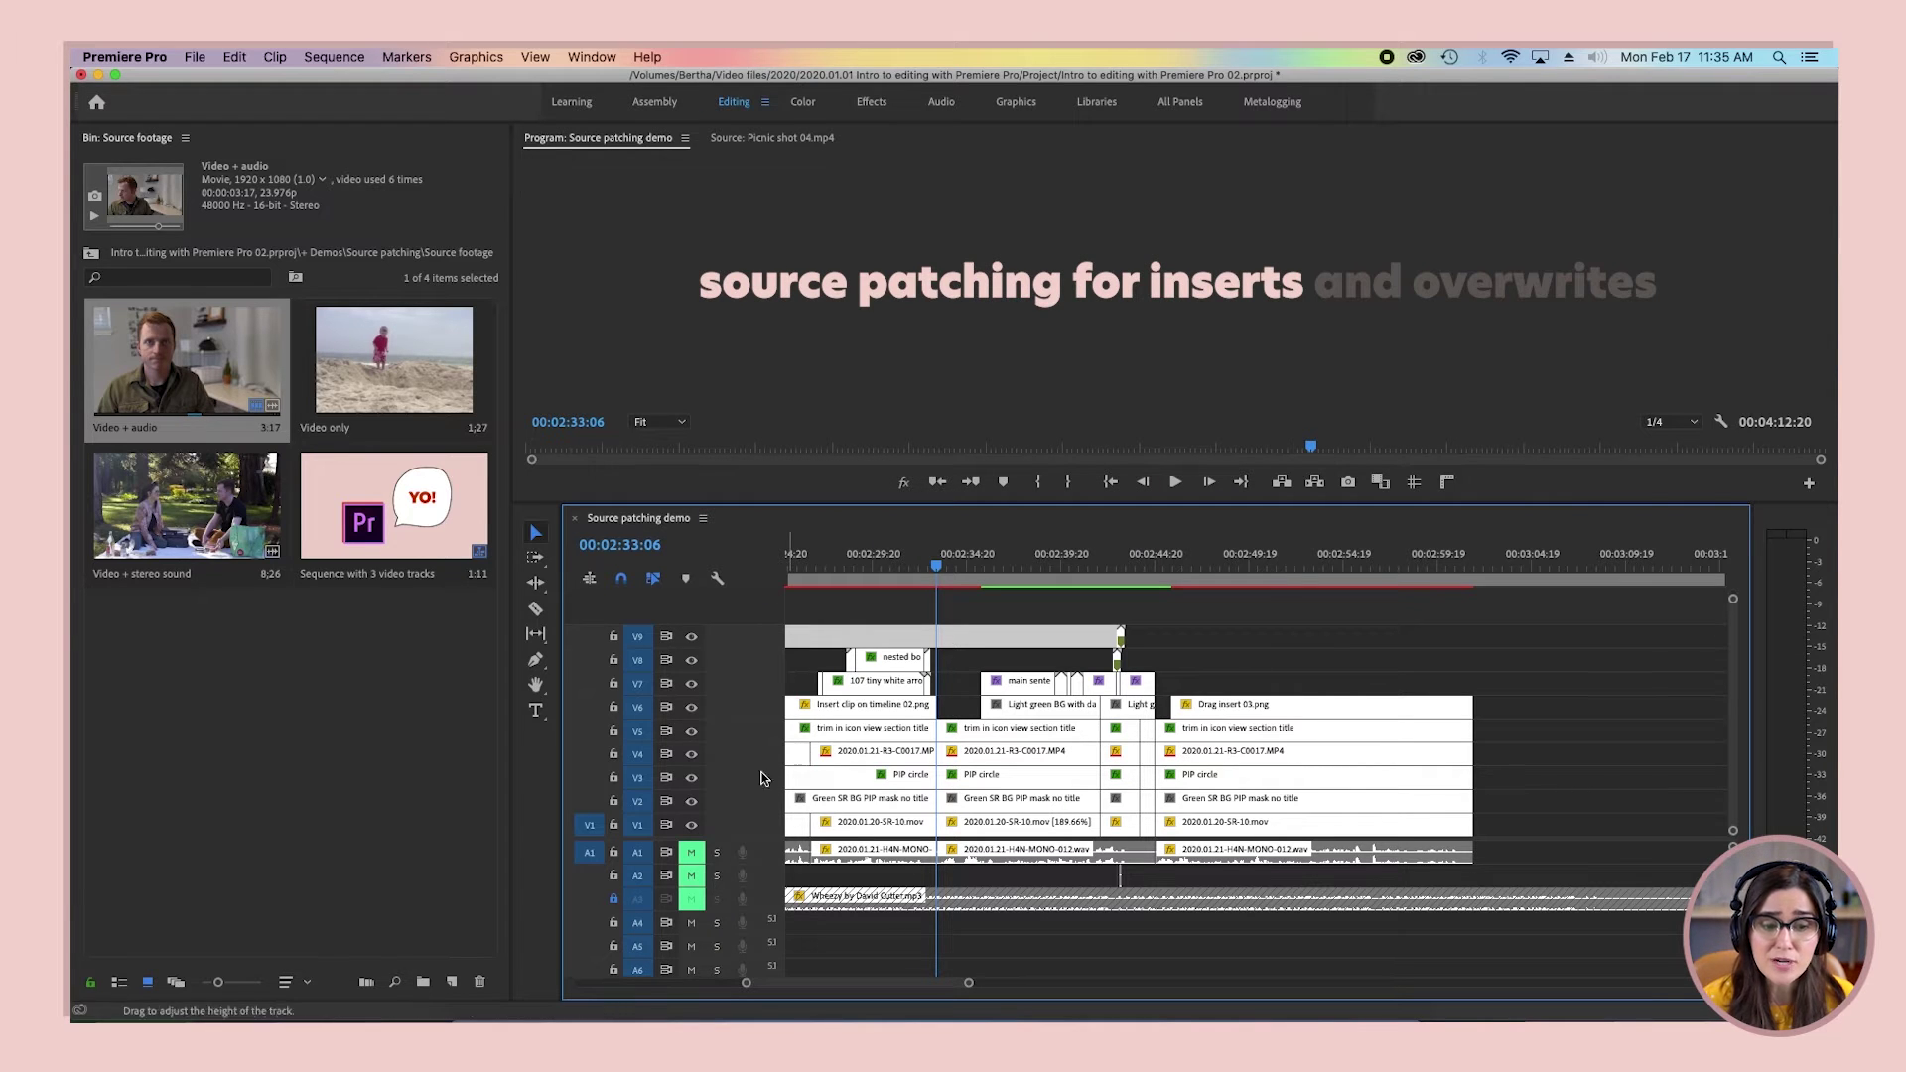
# - Patch the video source to track V2 and the audio source to track A2 in the Source patching demo sequence
pyautogui.click(589, 801)
pyautogui.click(591, 884)
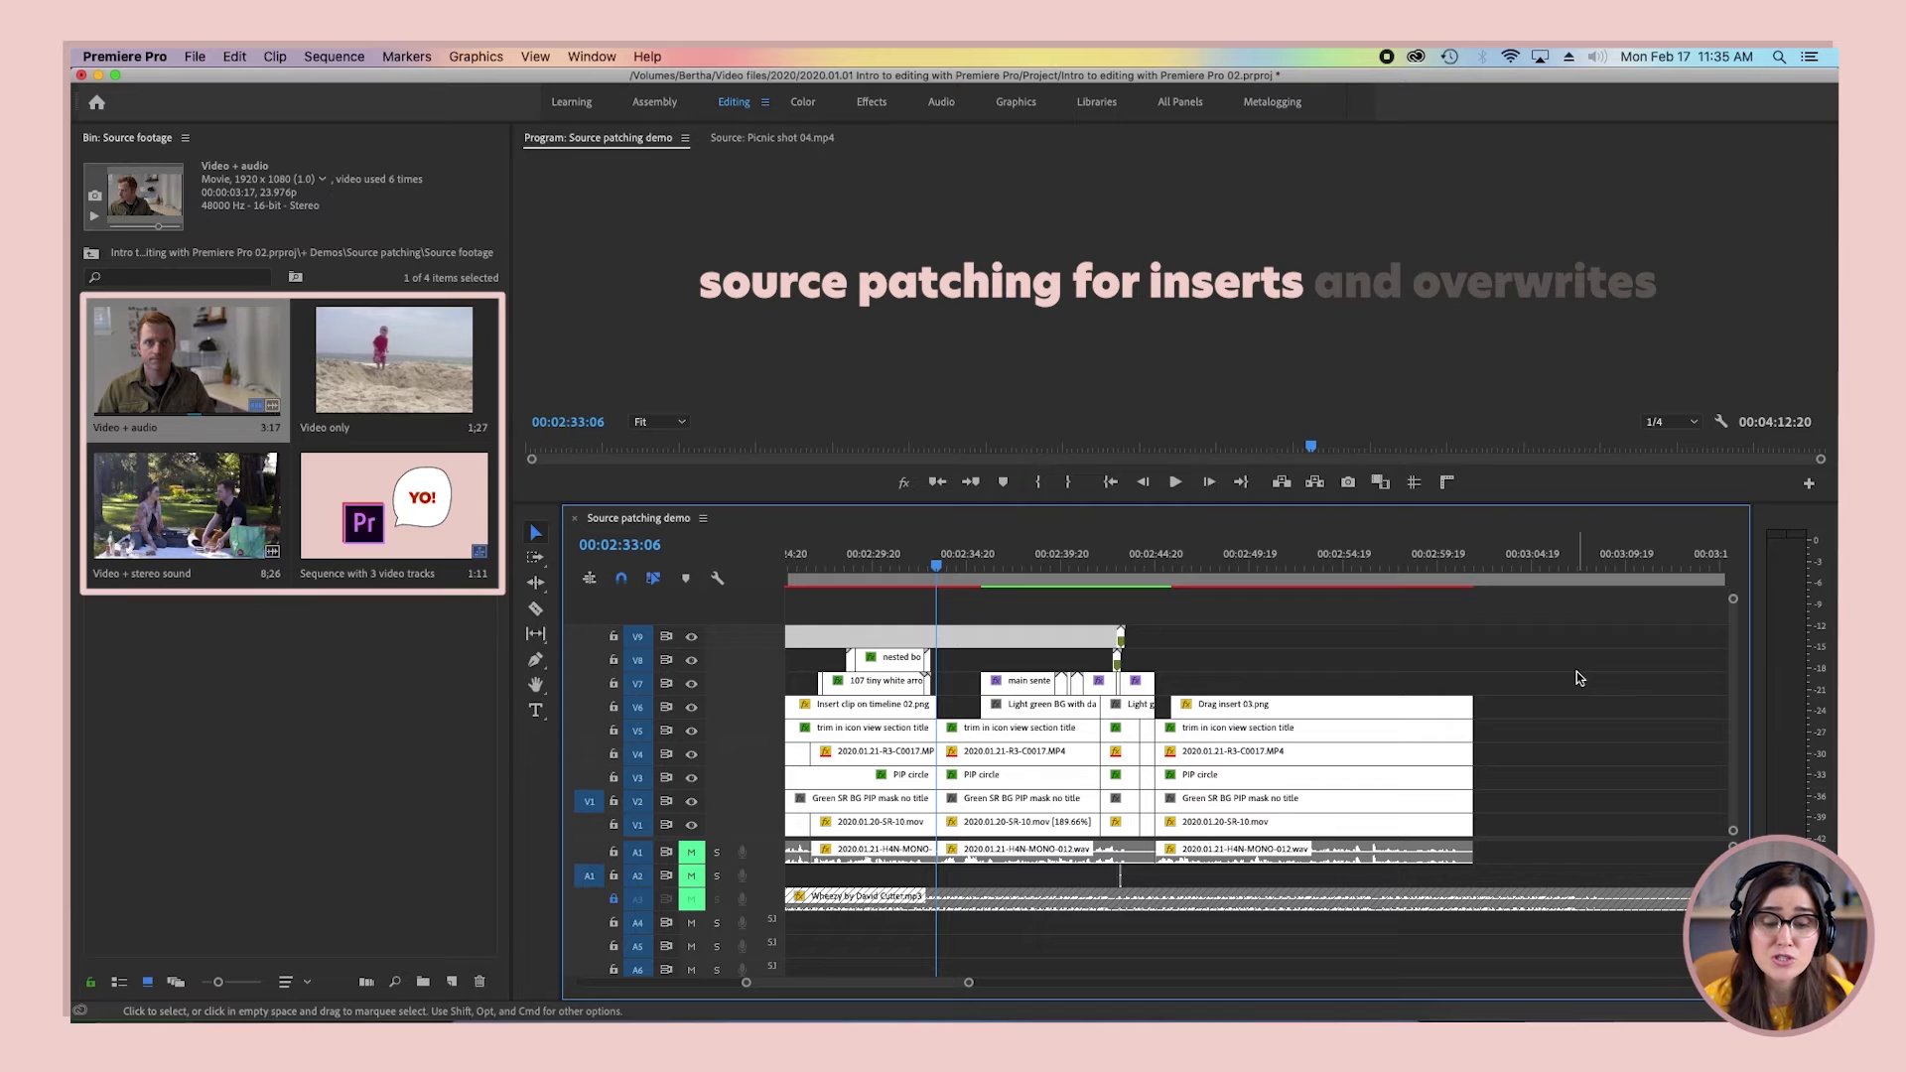
# - Insert the Video + audio clip four times from 00:02:33:06 on tracks V2 and A2 of the Source patching demo sequence
pyautogui.press(',')
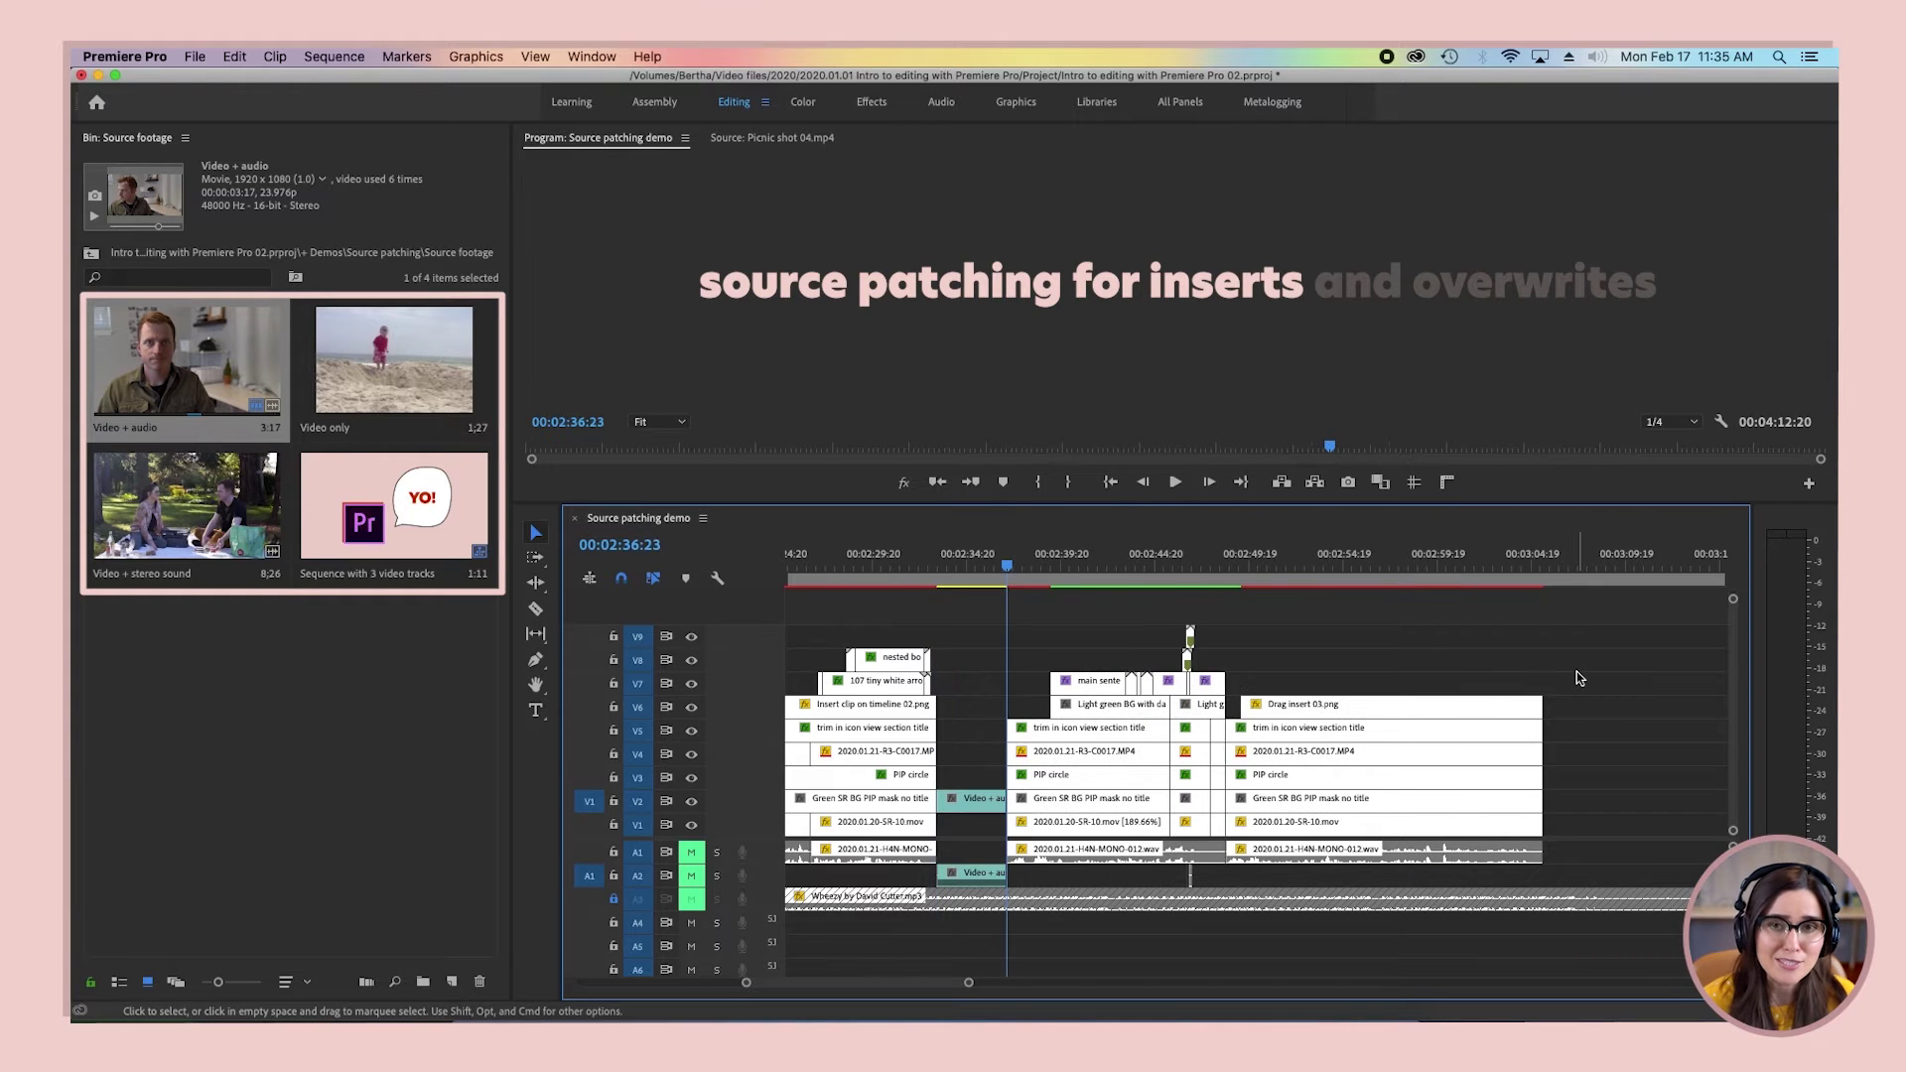
pyautogui.press(',')
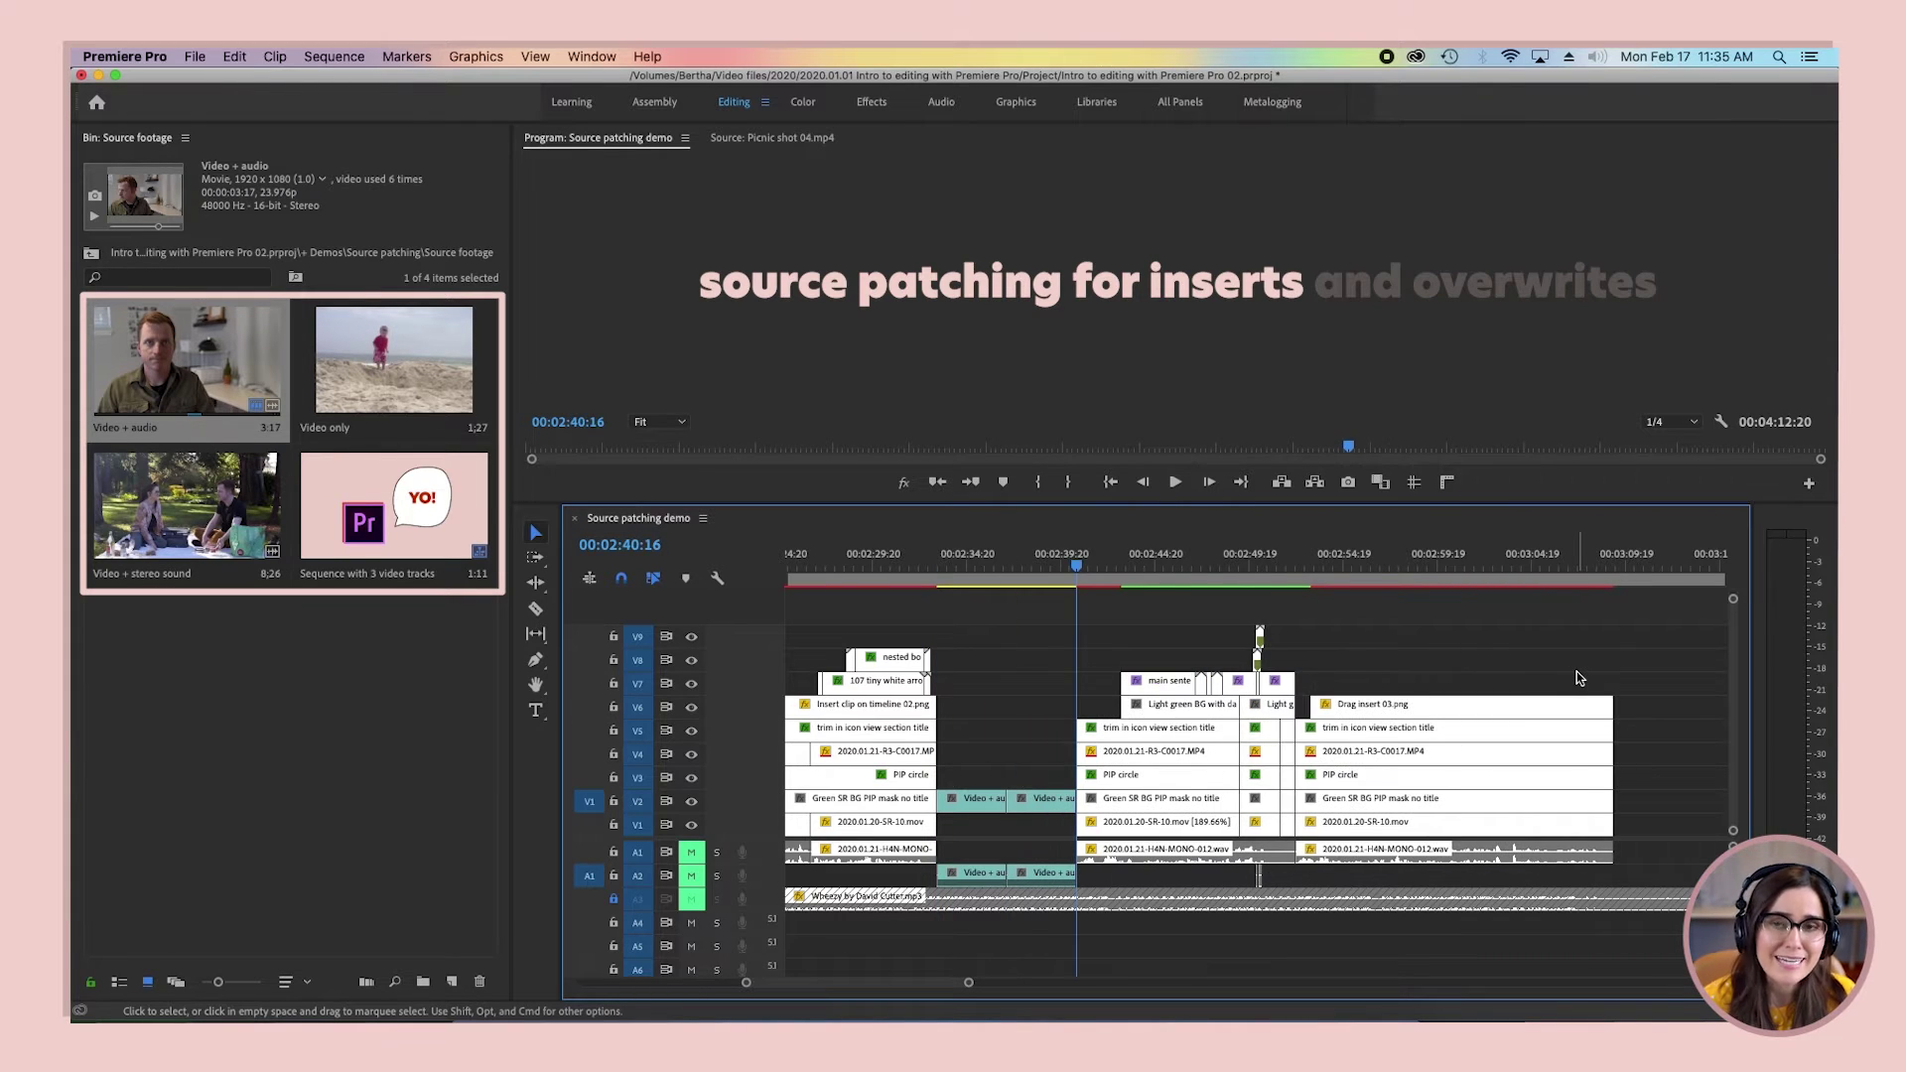
pyautogui.press(',')
pyautogui.press(',')
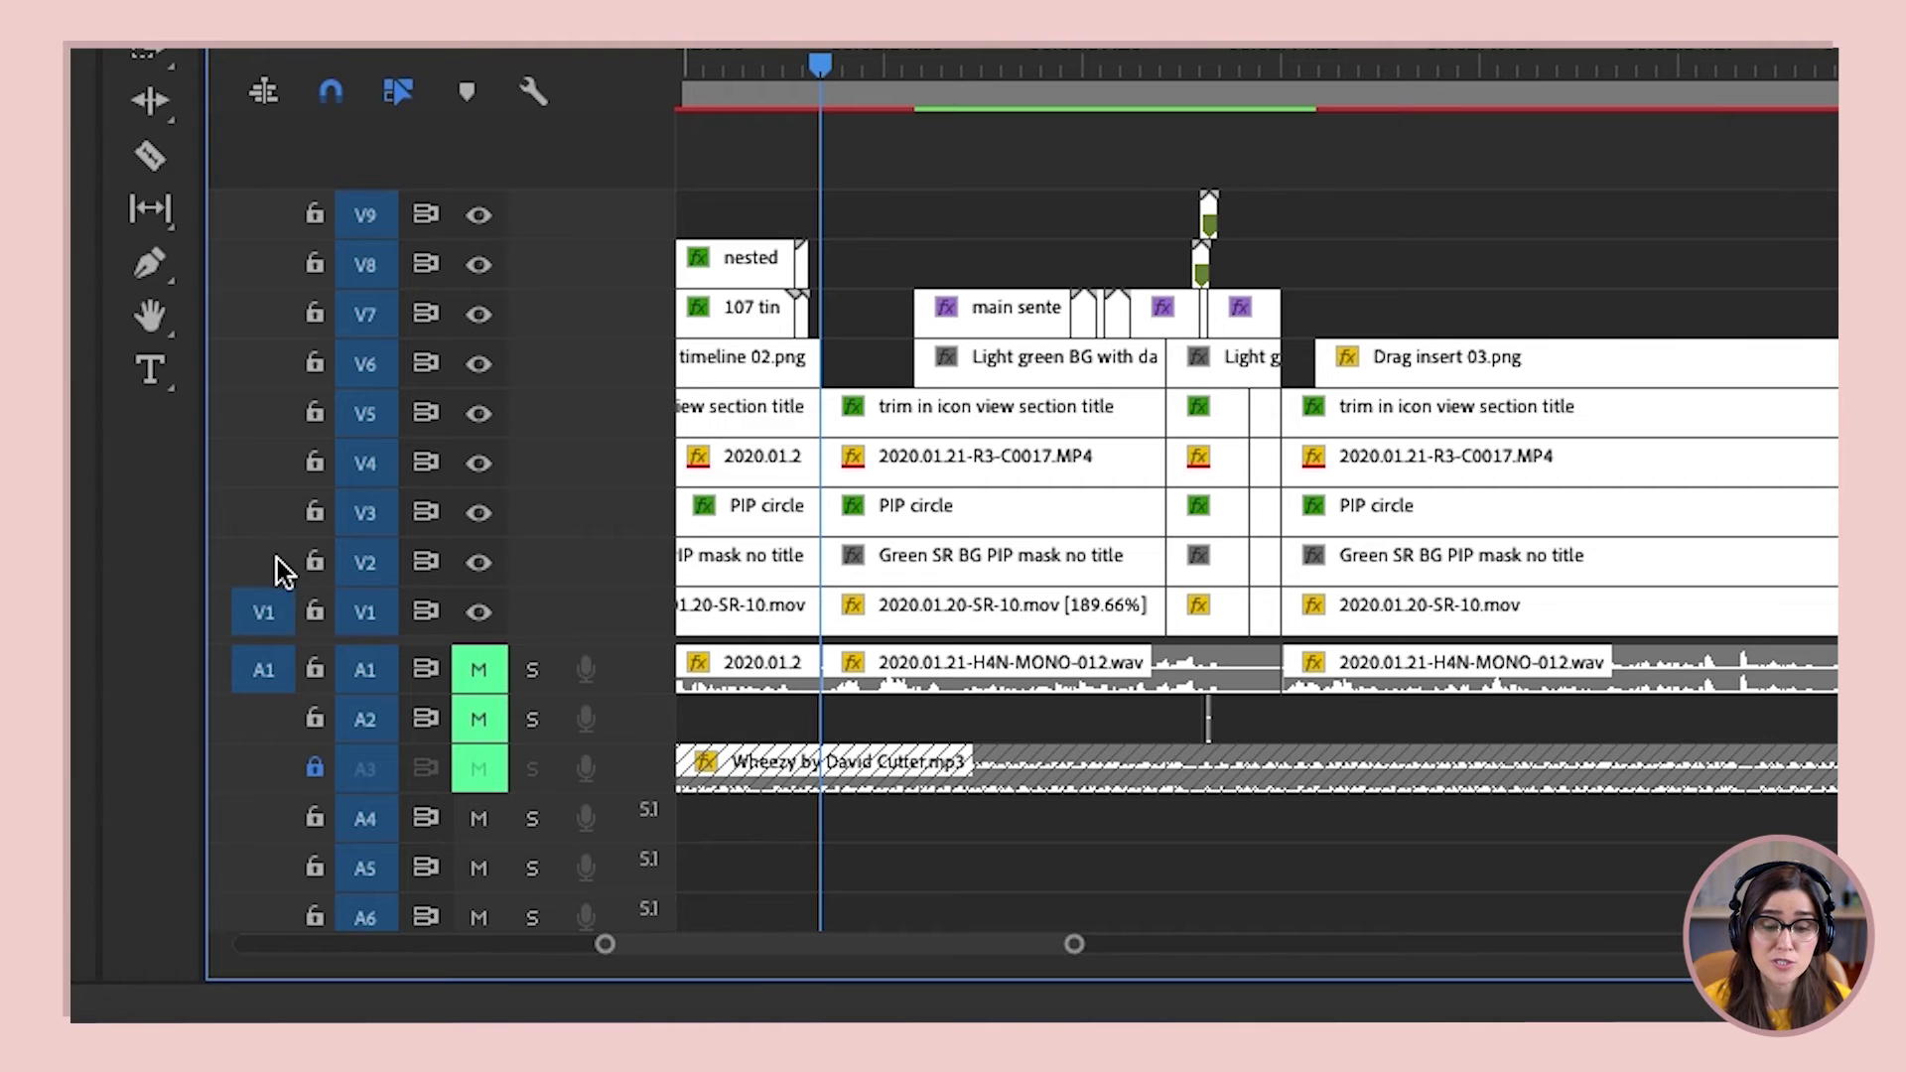
# - Patch the video source to V2 and the audio source to A2, and insert four consecutive copies of the Video + audio clip
pyautogui.click(278, 564)
pyautogui.click(260, 730)
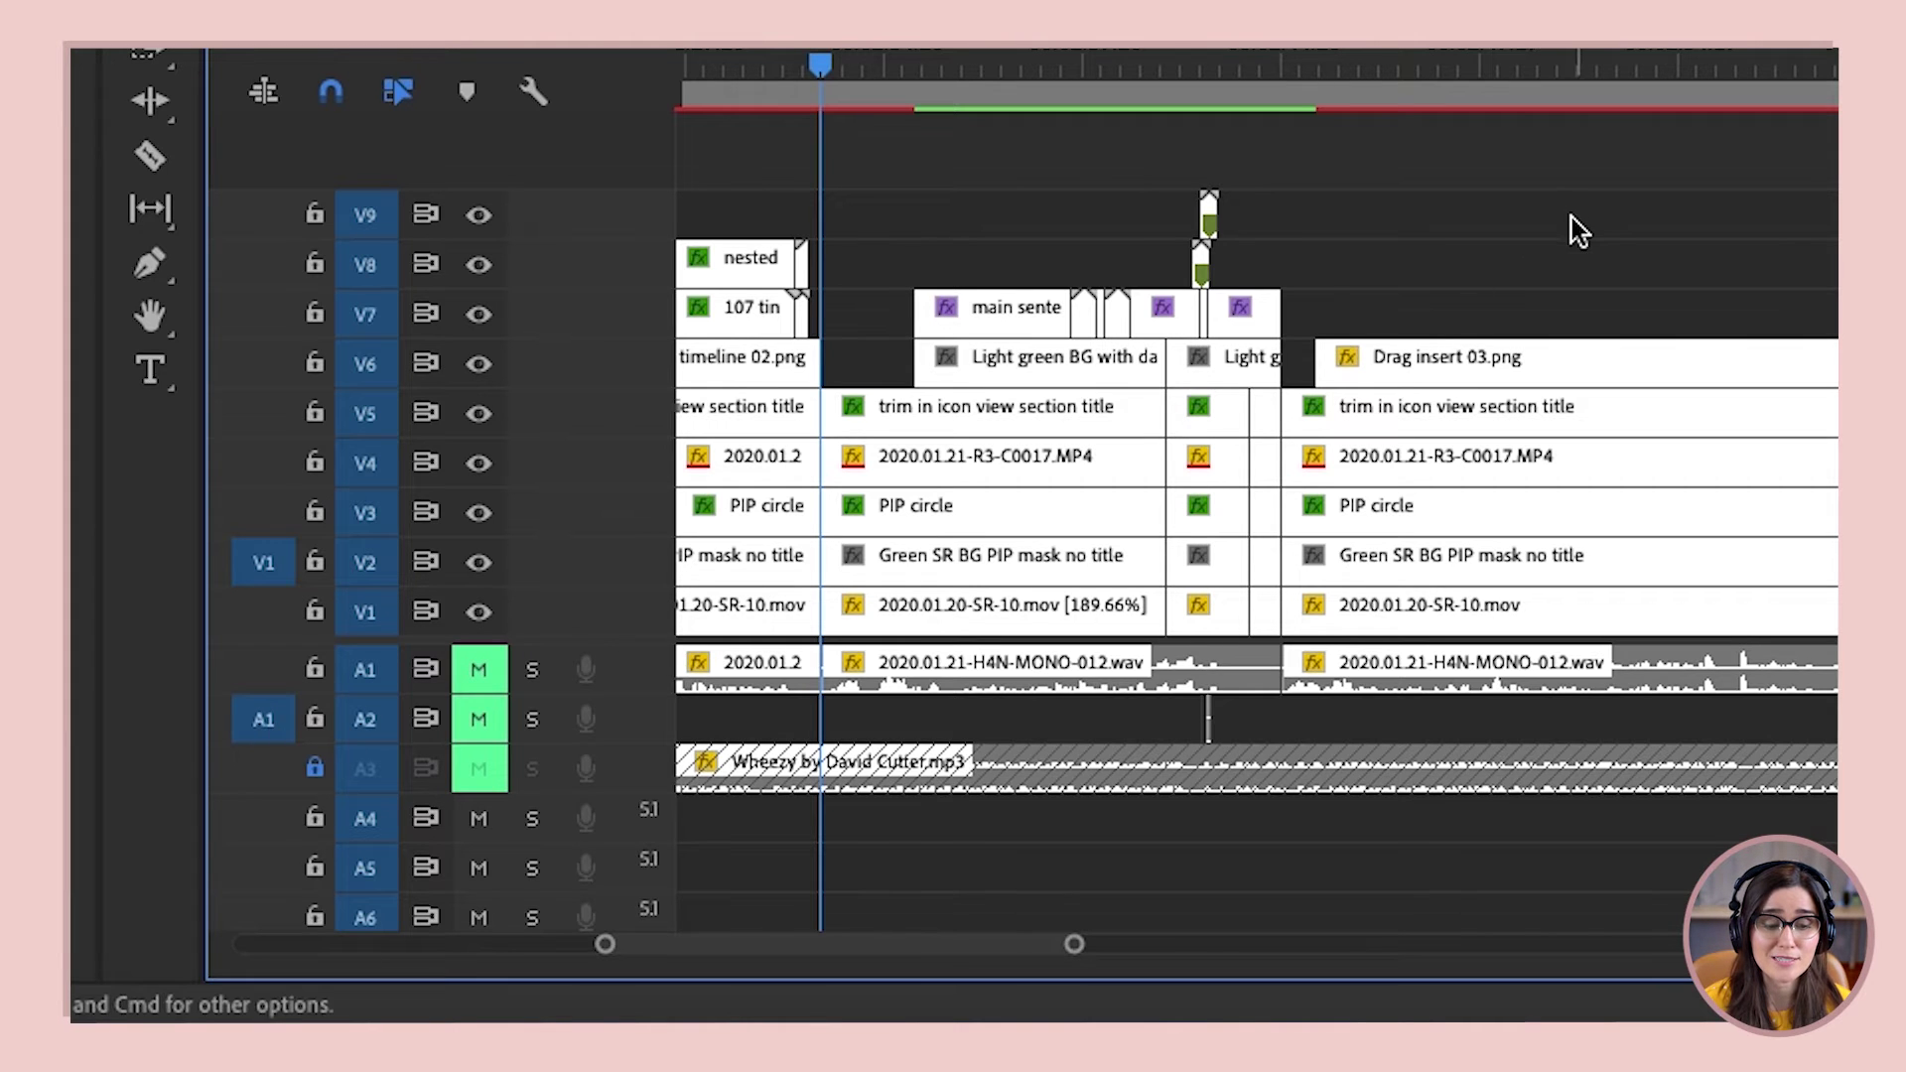
pyautogui.press(',')
pyautogui.press(',')
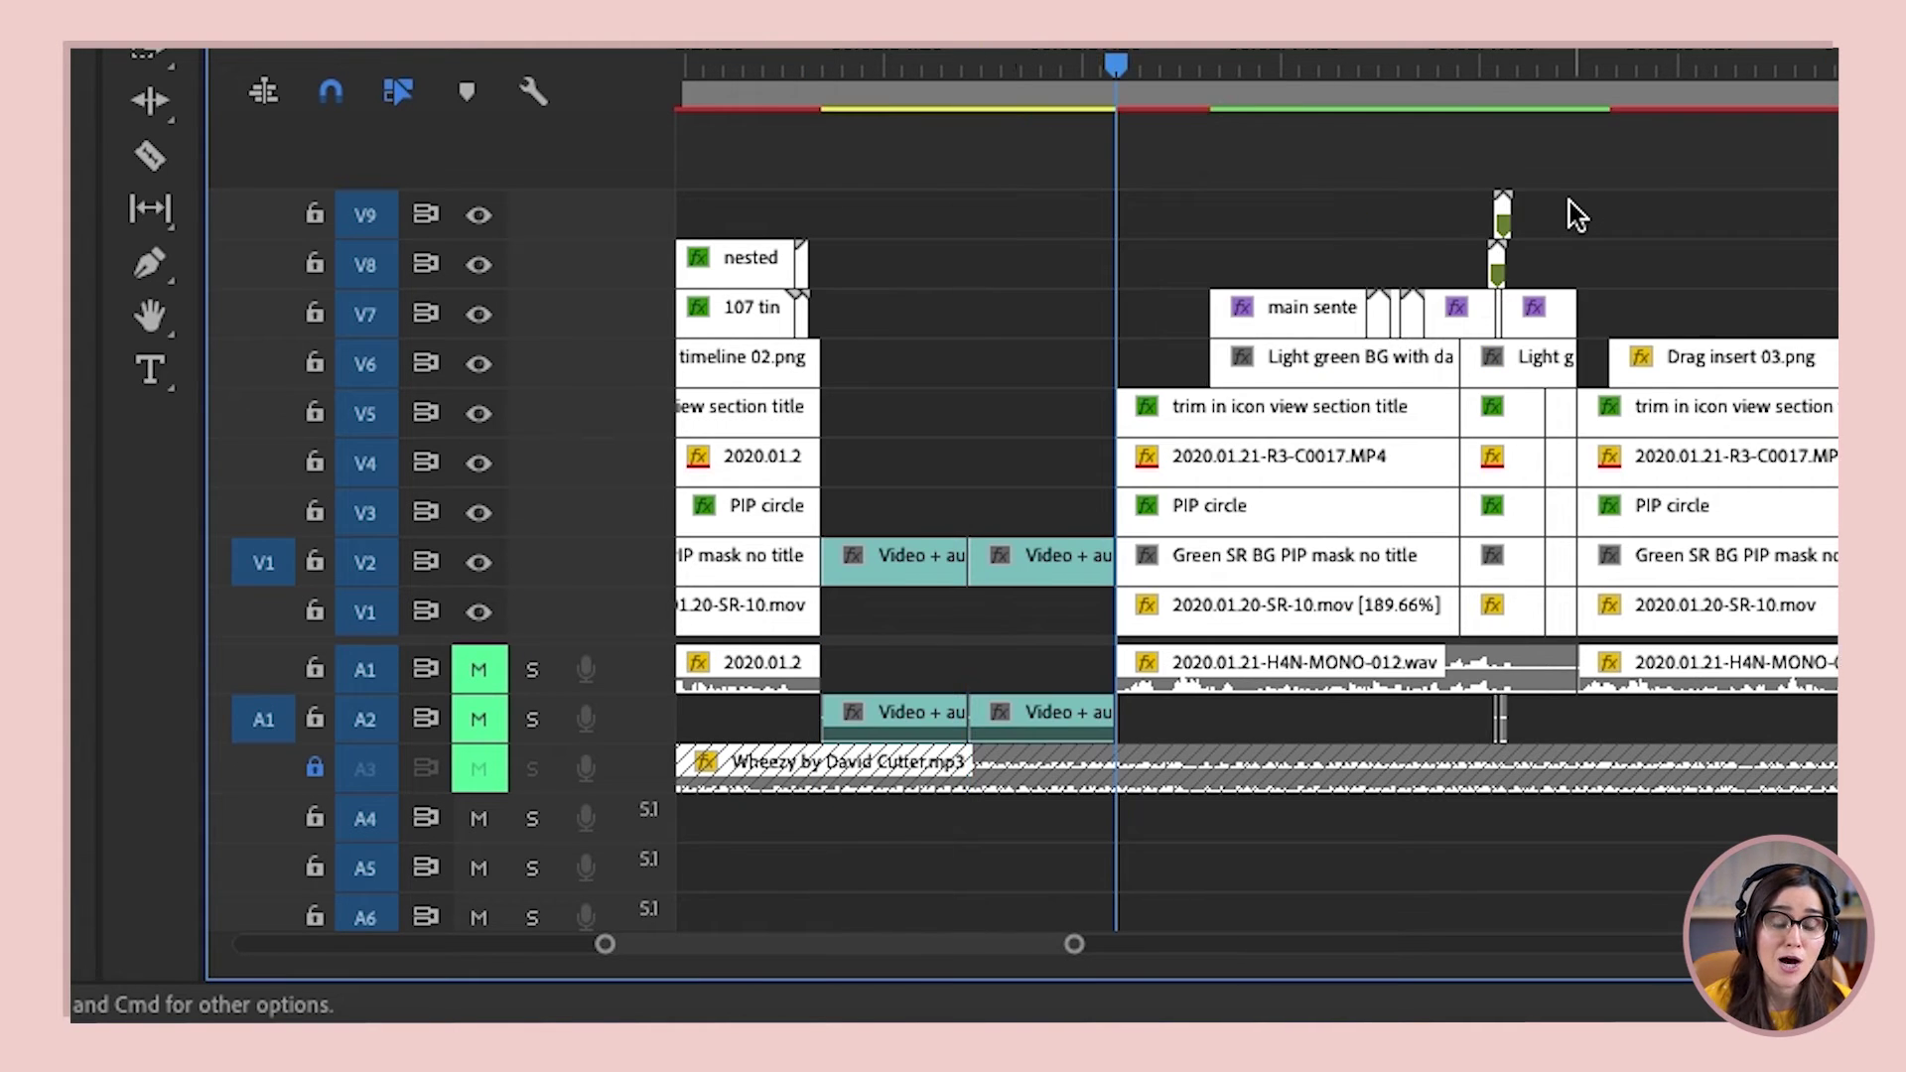
pyautogui.press(',')
pyautogui.press(',')
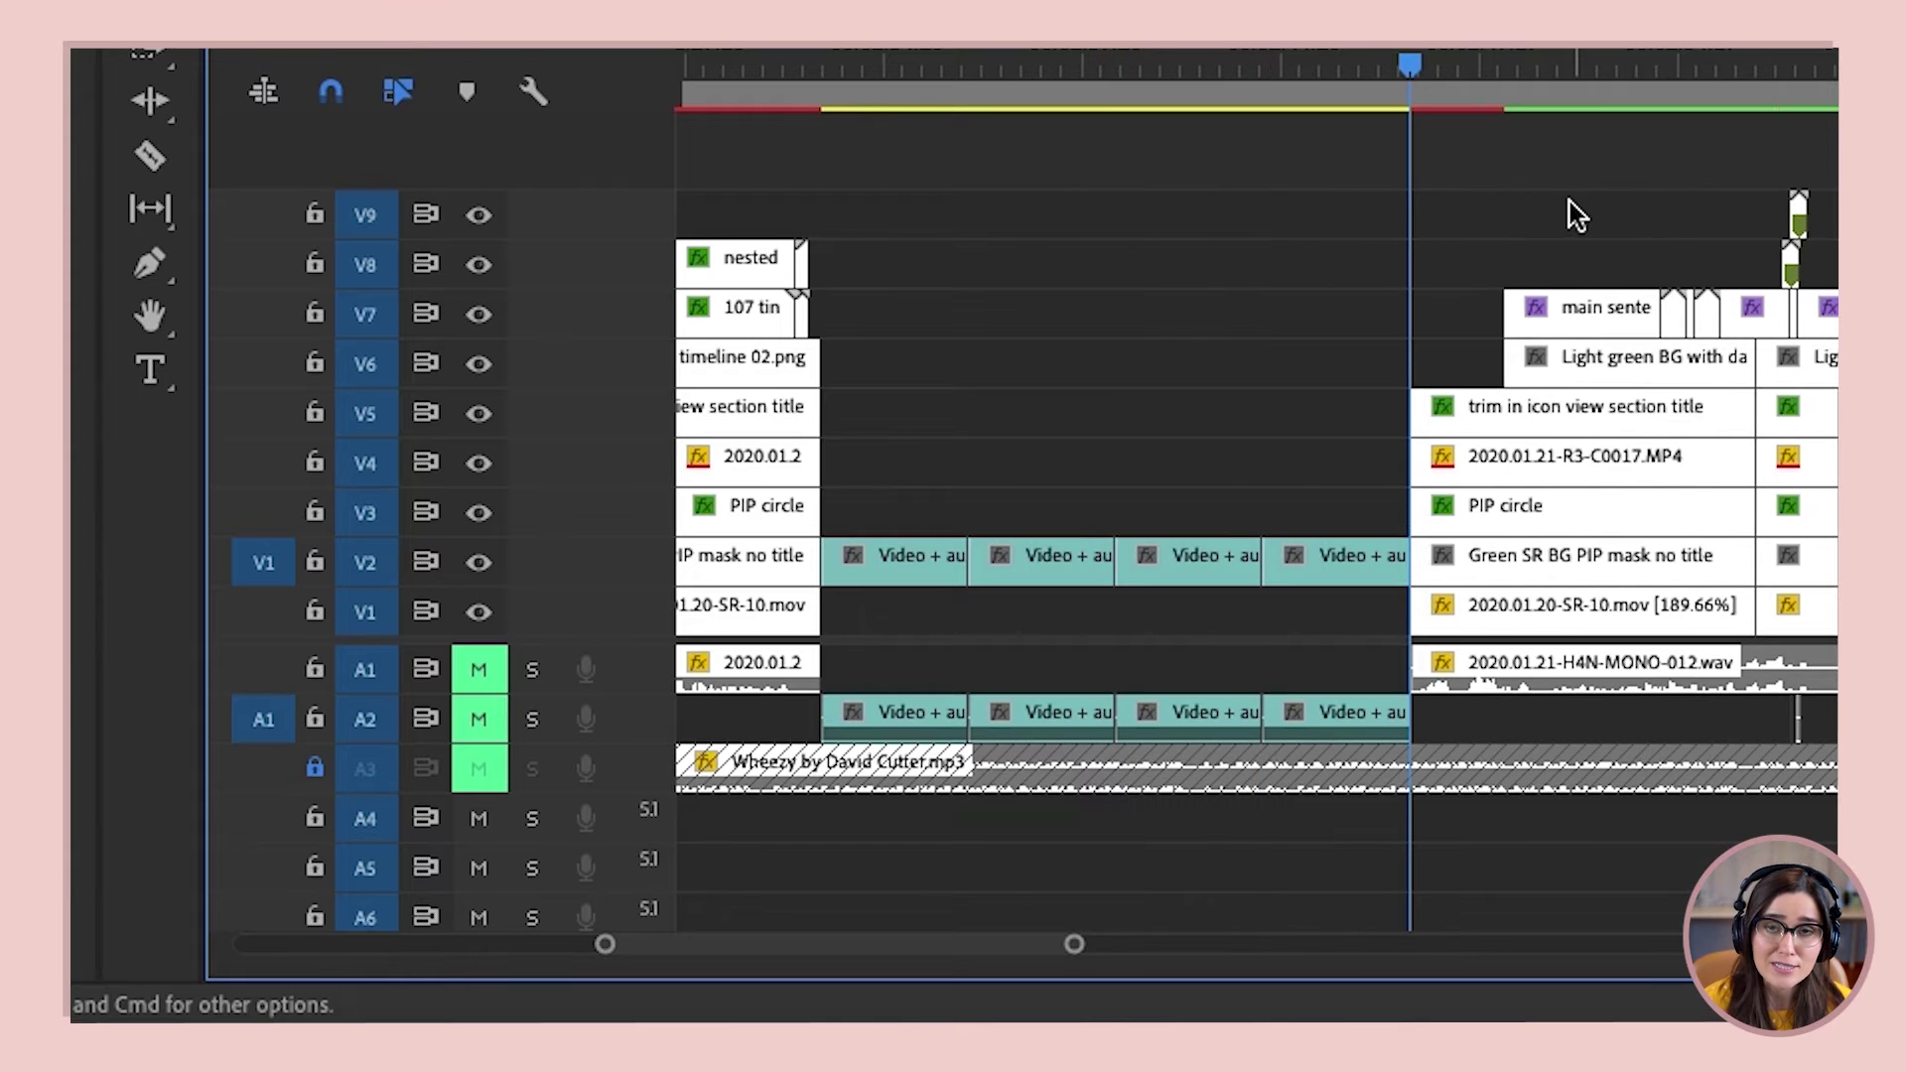
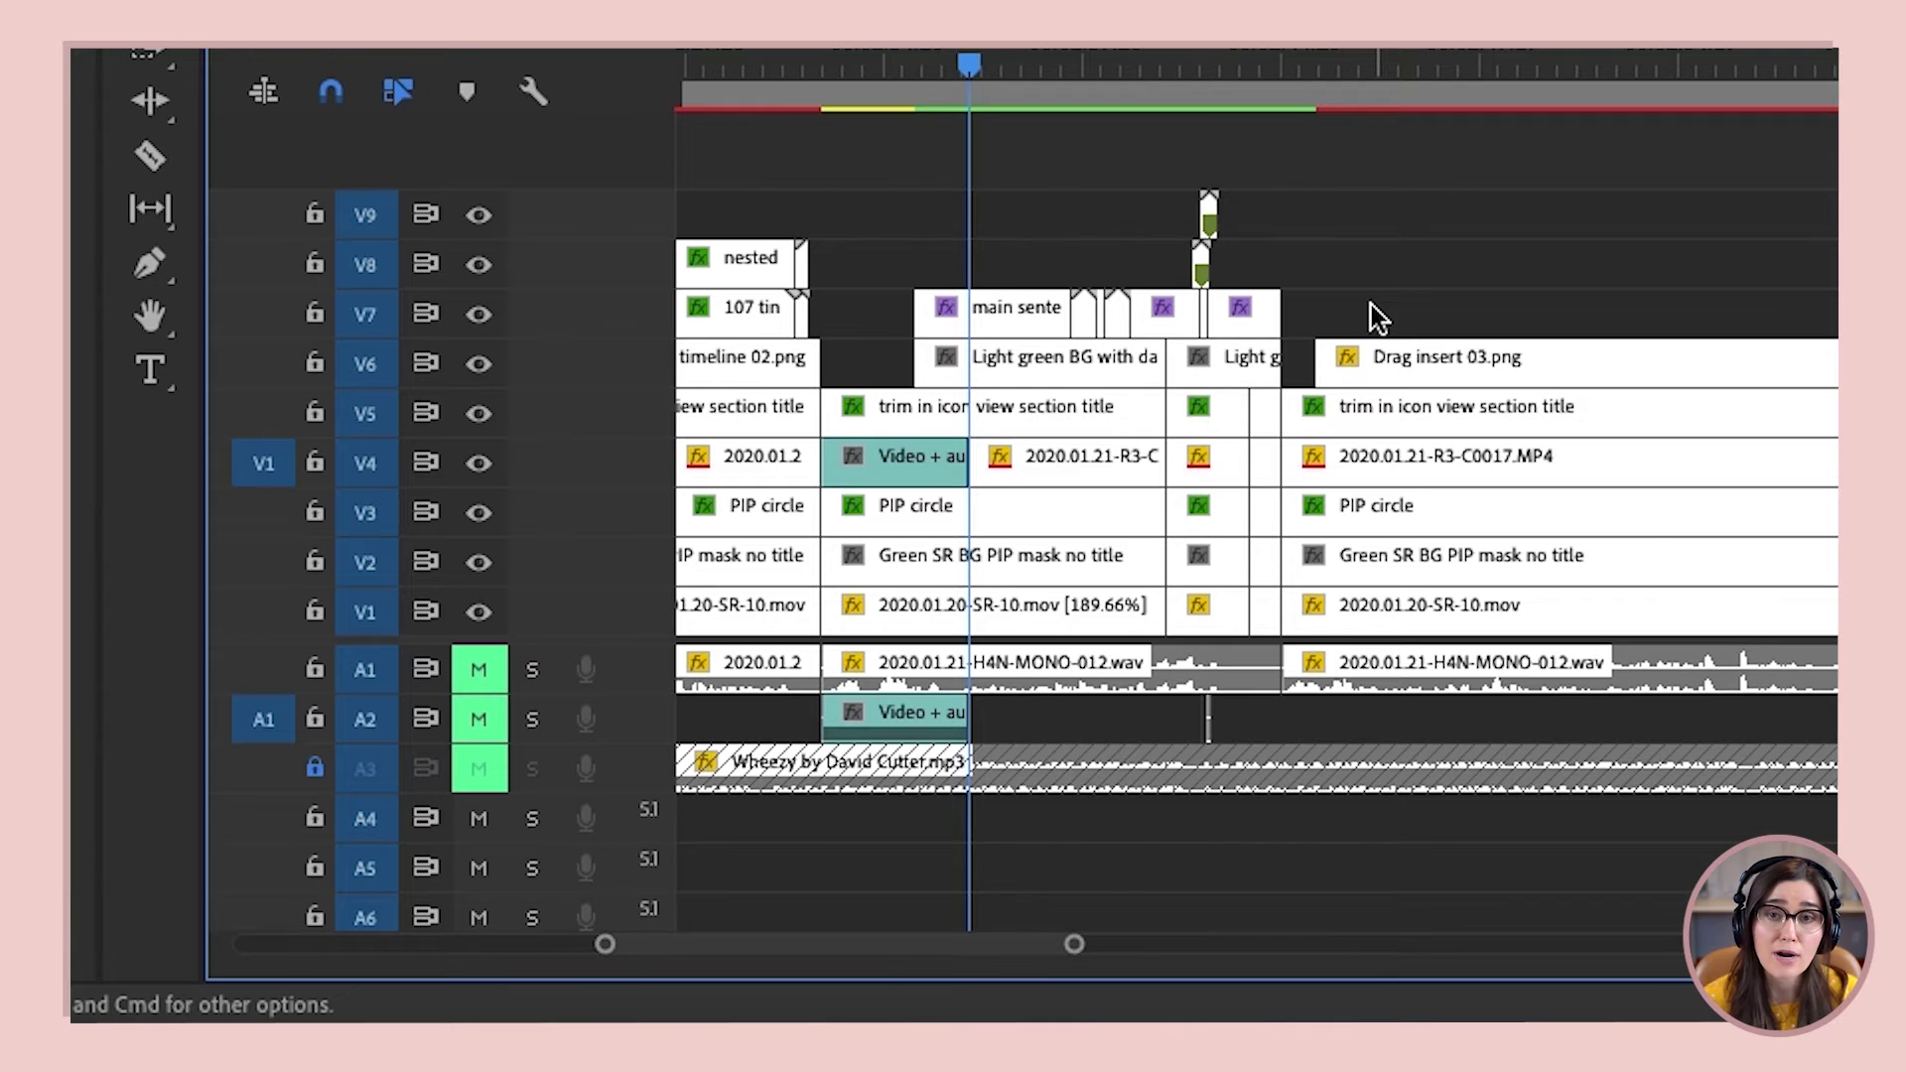
# - Overwrite the sequence on tracks V4 and A2 with consecutive copies of the Video + audio clip, starting at 00:02:33:06
pyautogui.press(',')
pyautogui.press(',')
pyautogui.press(',')
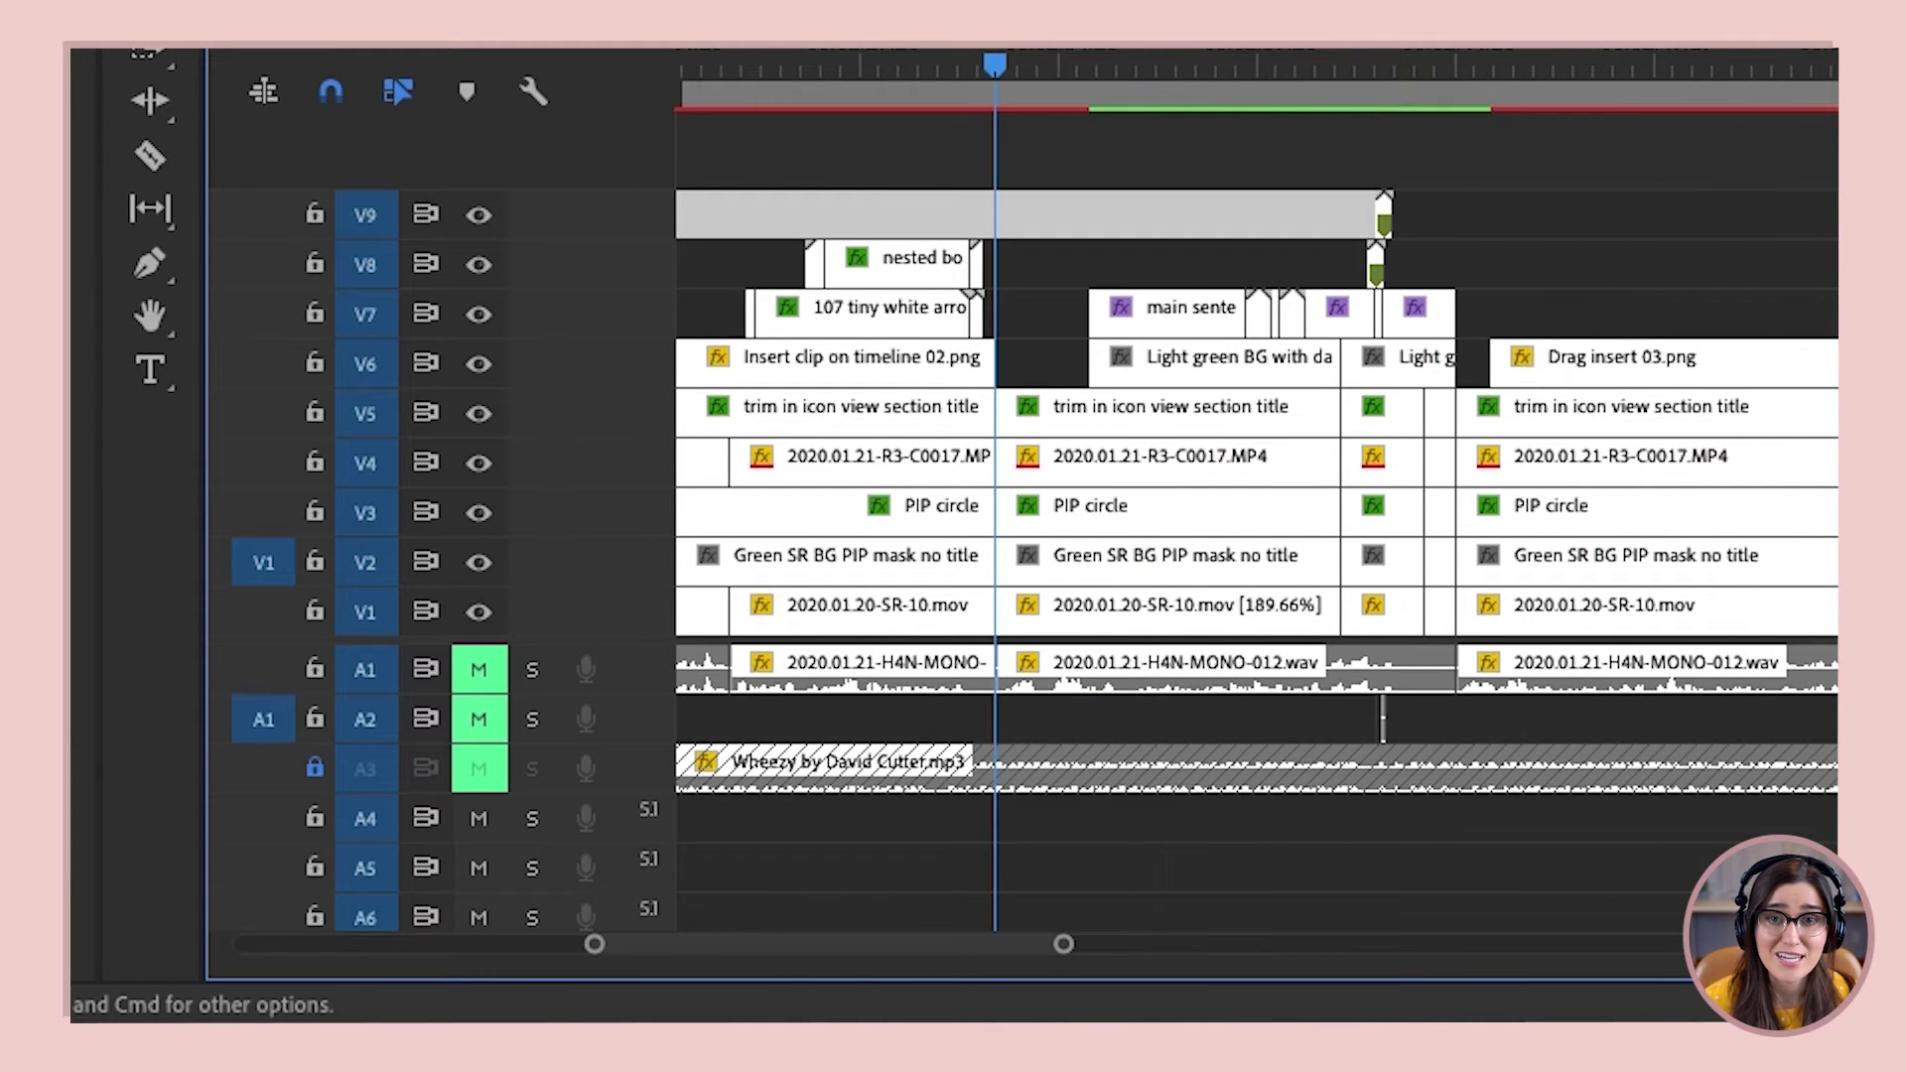
pyautogui.press(',')
pyautogui.press(',')
pyautogui.press(',')
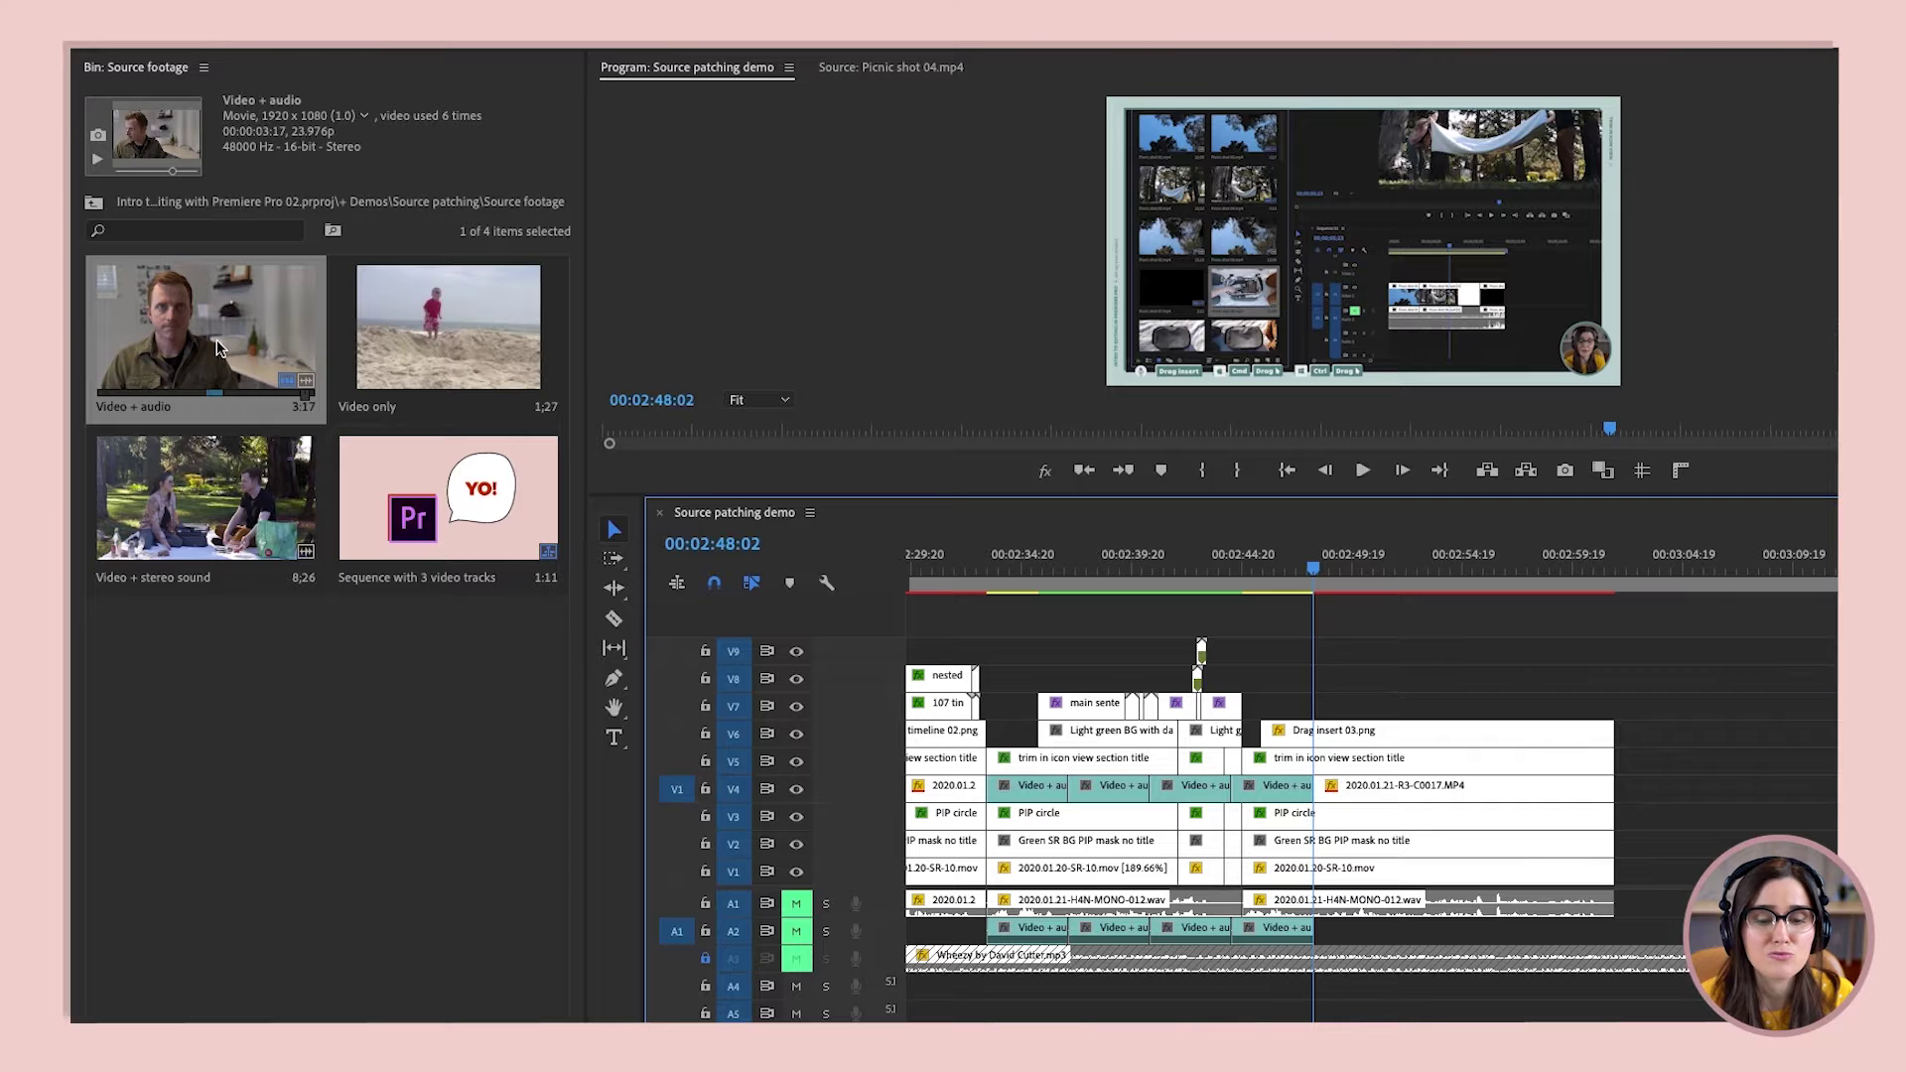
pyautogui.moveTo(204, 328); pyautogui.dragTo(1326, 800)
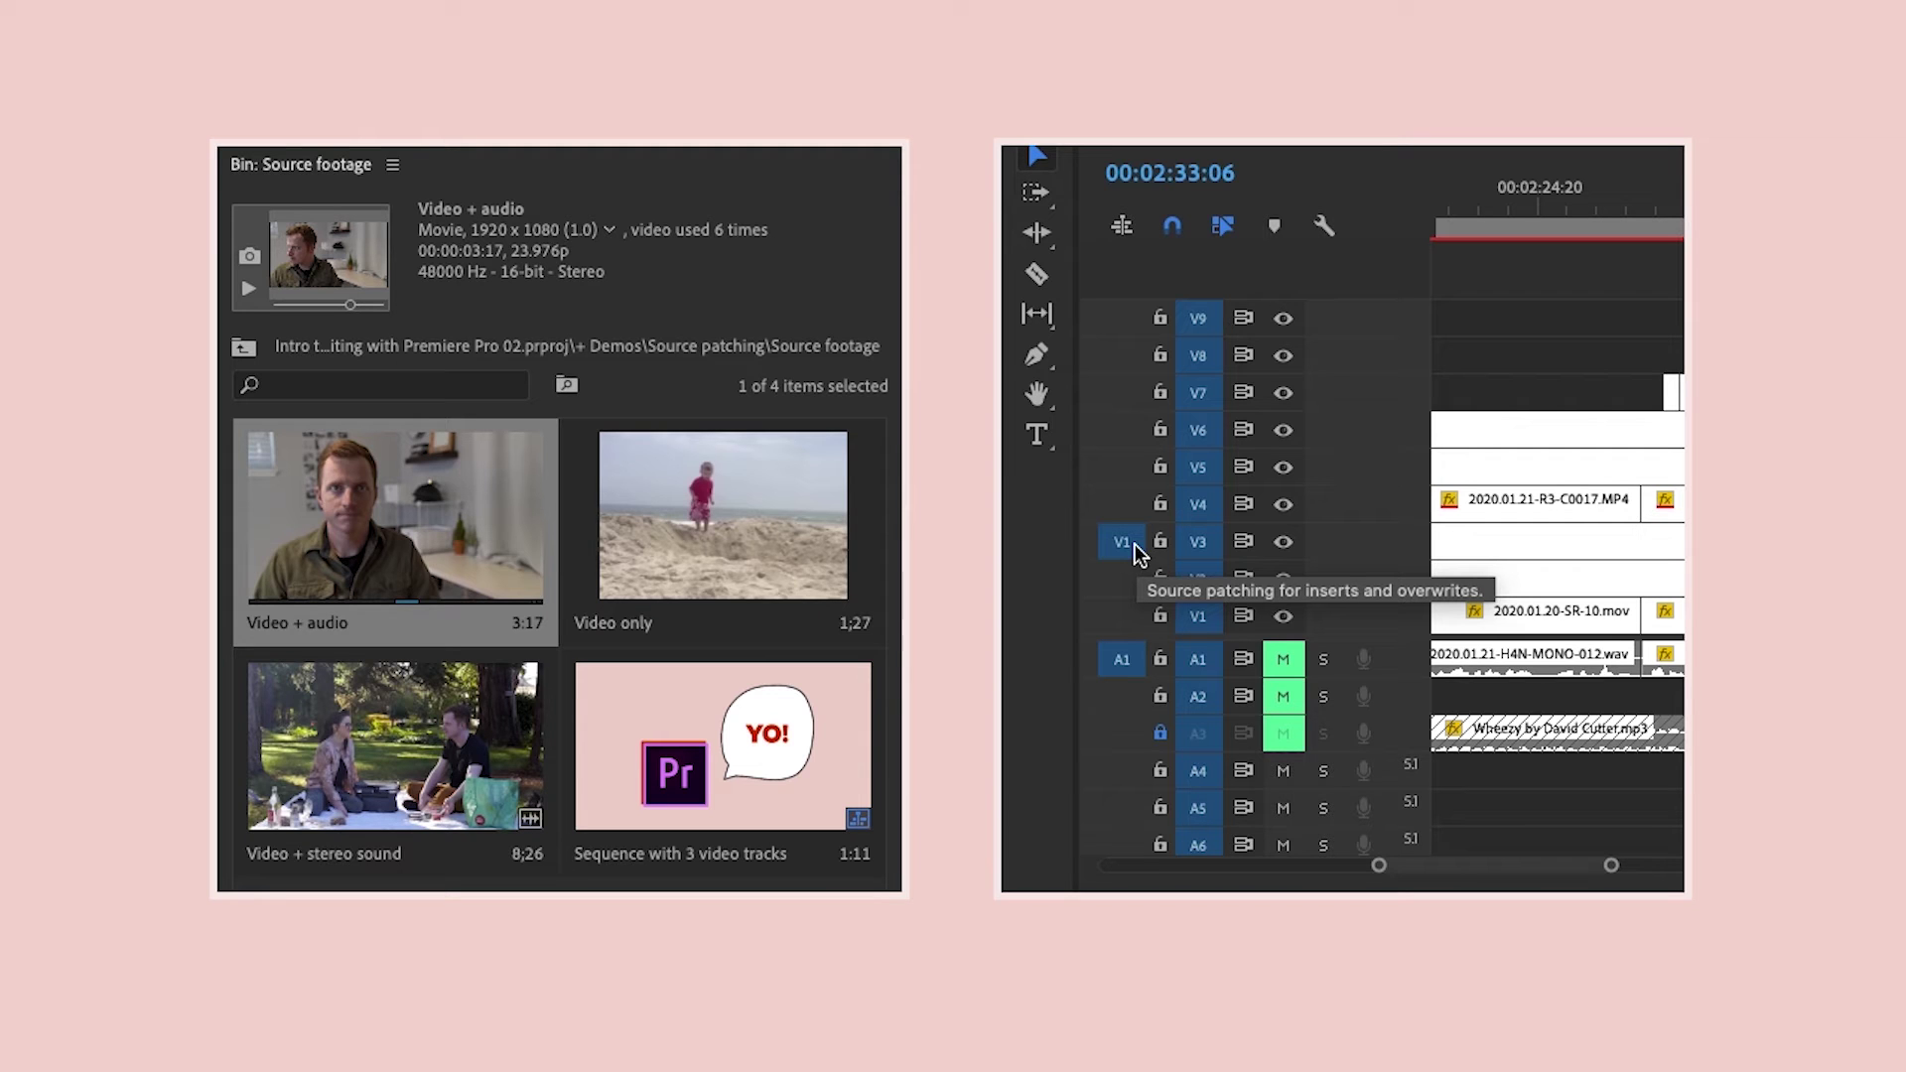
# - Select the Video only clip and the Video + stereo sound clip in turn to compare their available source patches
pyautogui.click(756, 554)
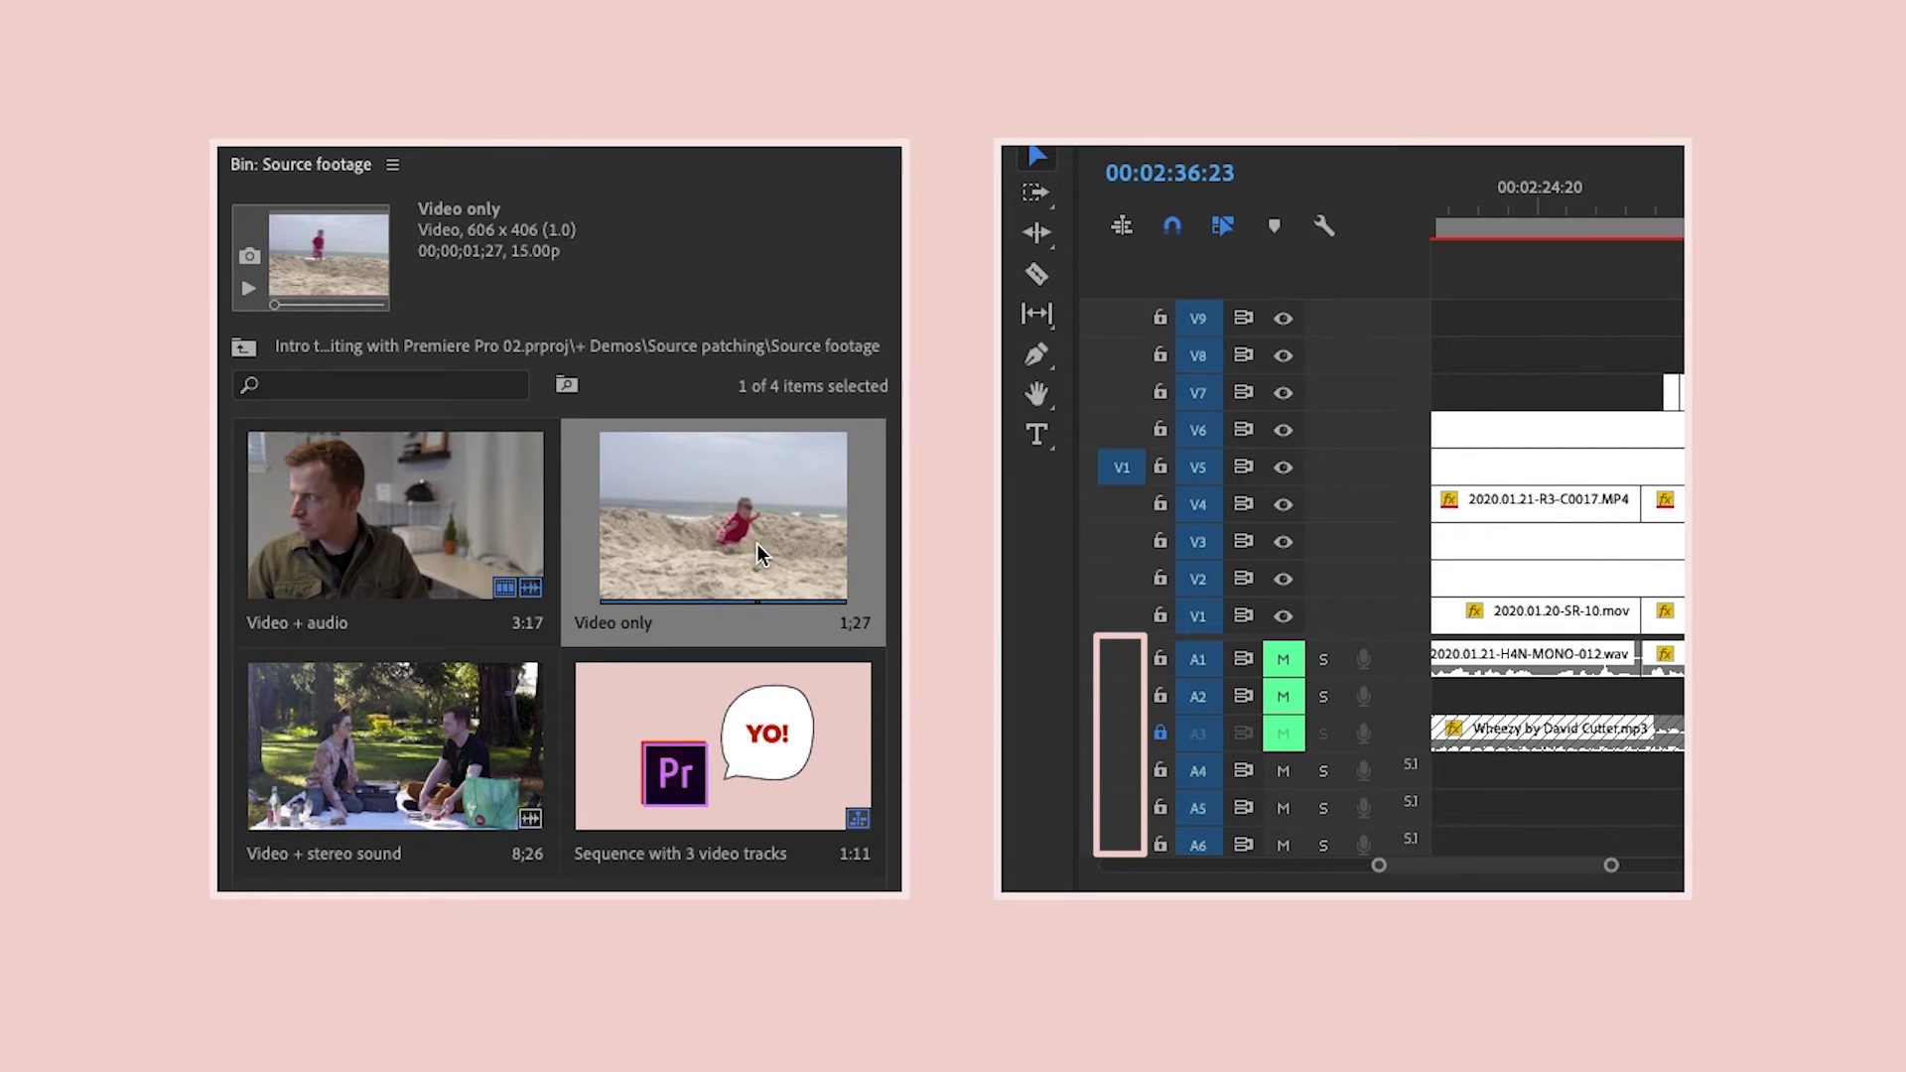
pyautogui.click(504, 775)
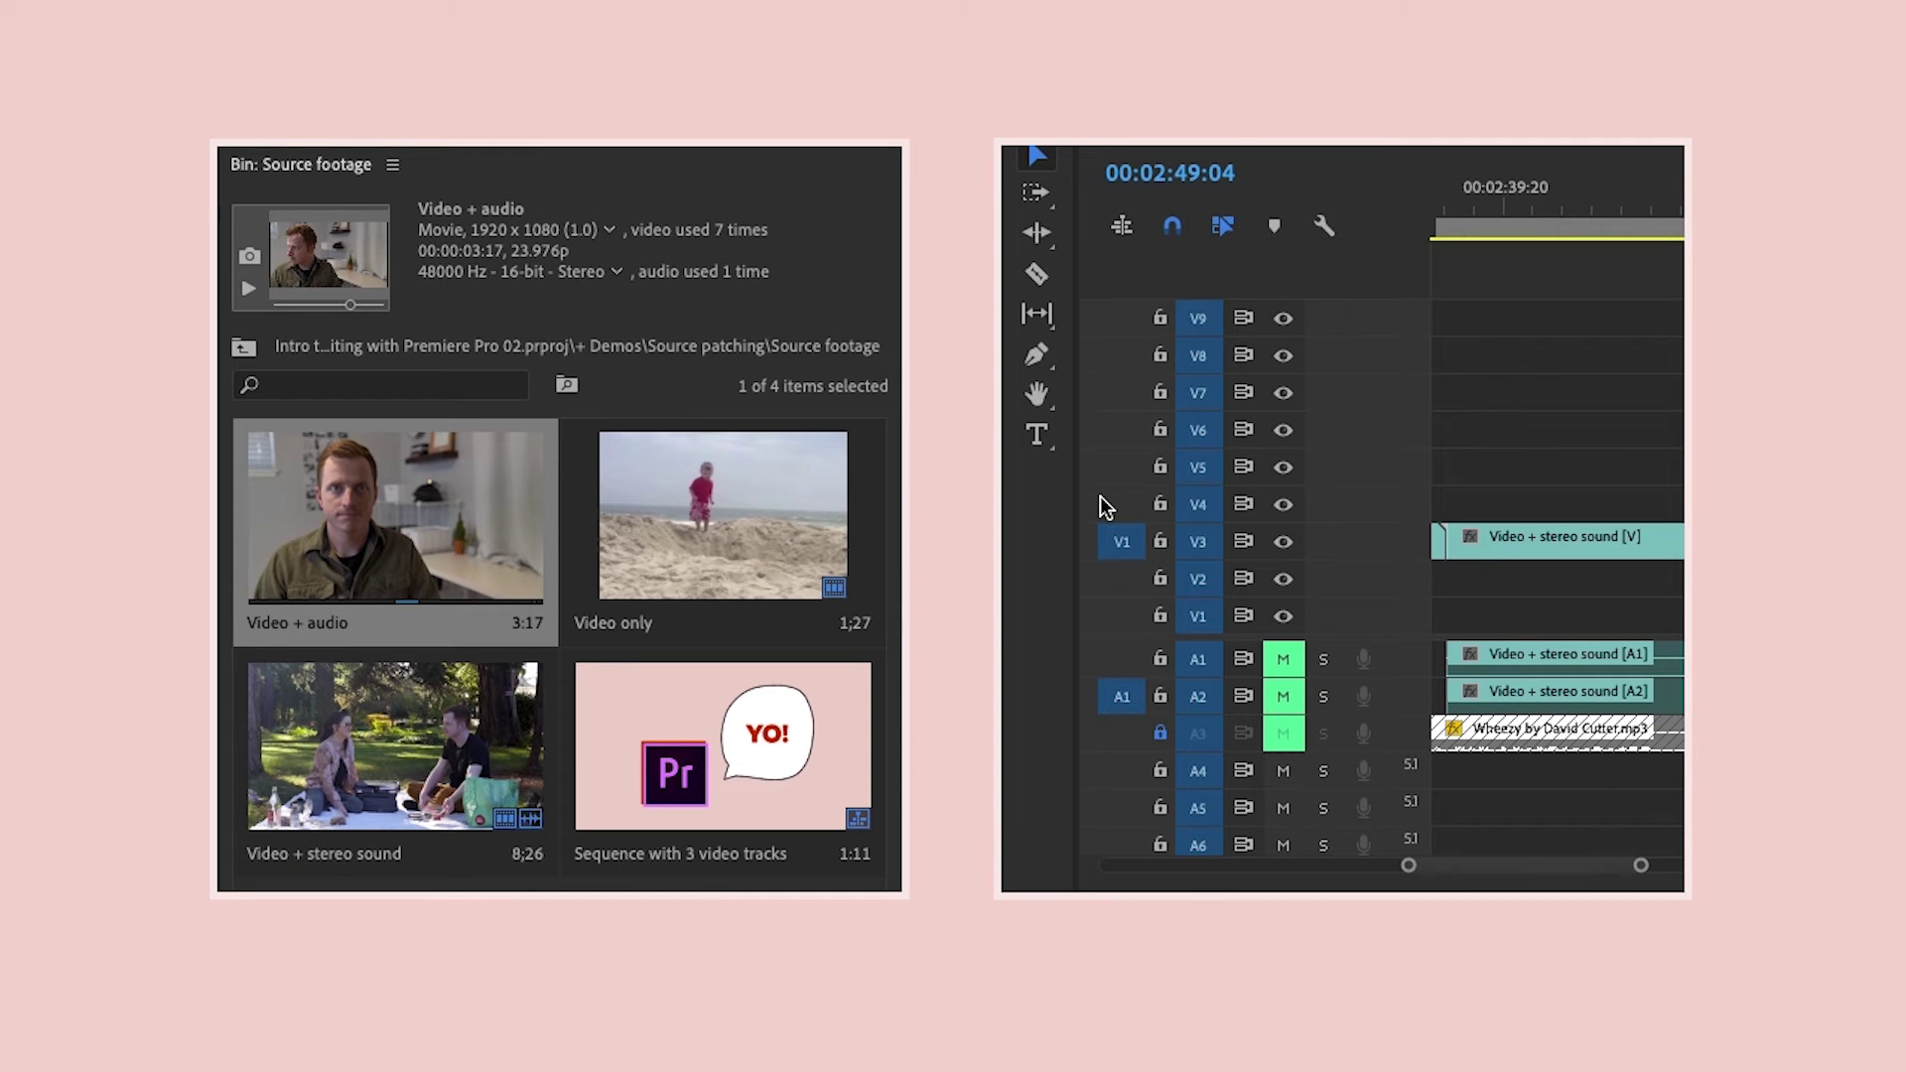
# - Patch the Video + audio clip's video source to track V1 and toggle that source patch
pyautogui.moveTo(1105, 507); pyautogui.dragTo(1135, 623)
pyautogui.click(1135, 623)
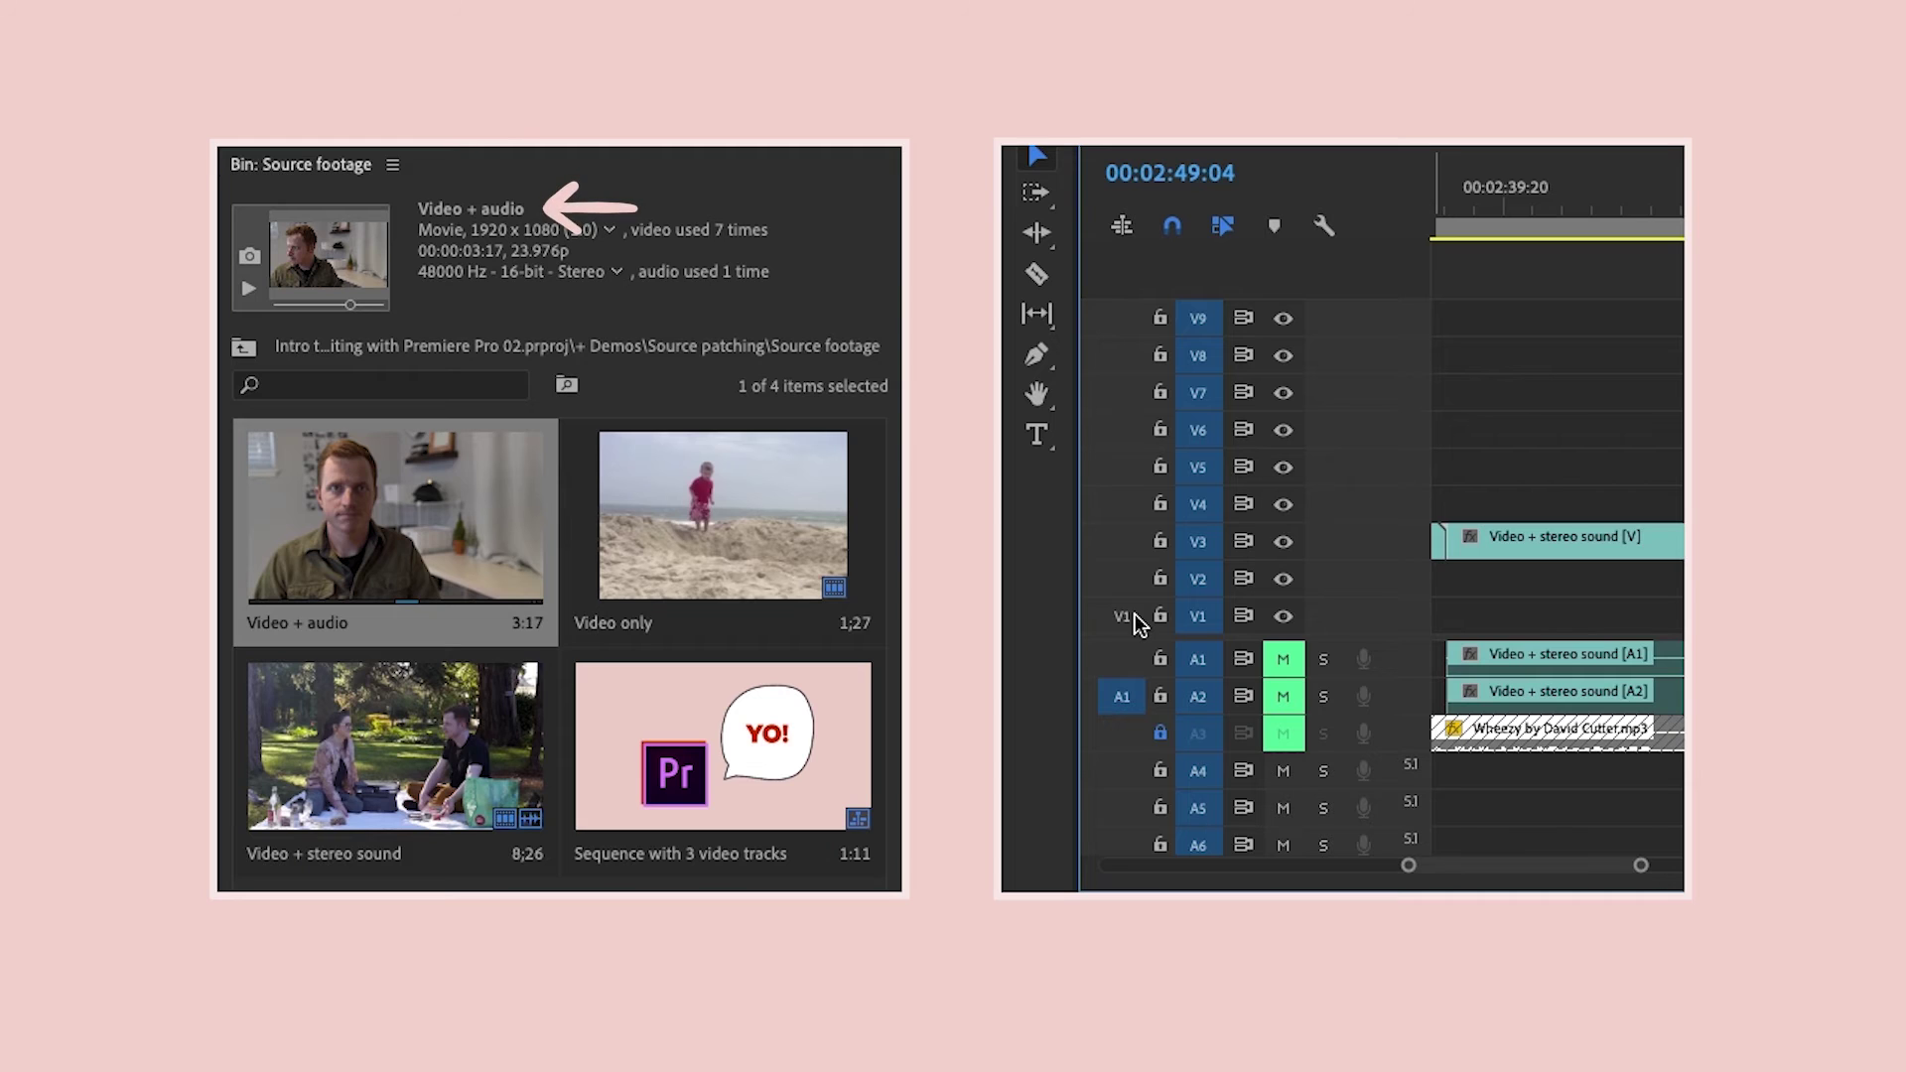
pyautogui.click(1131, 617)
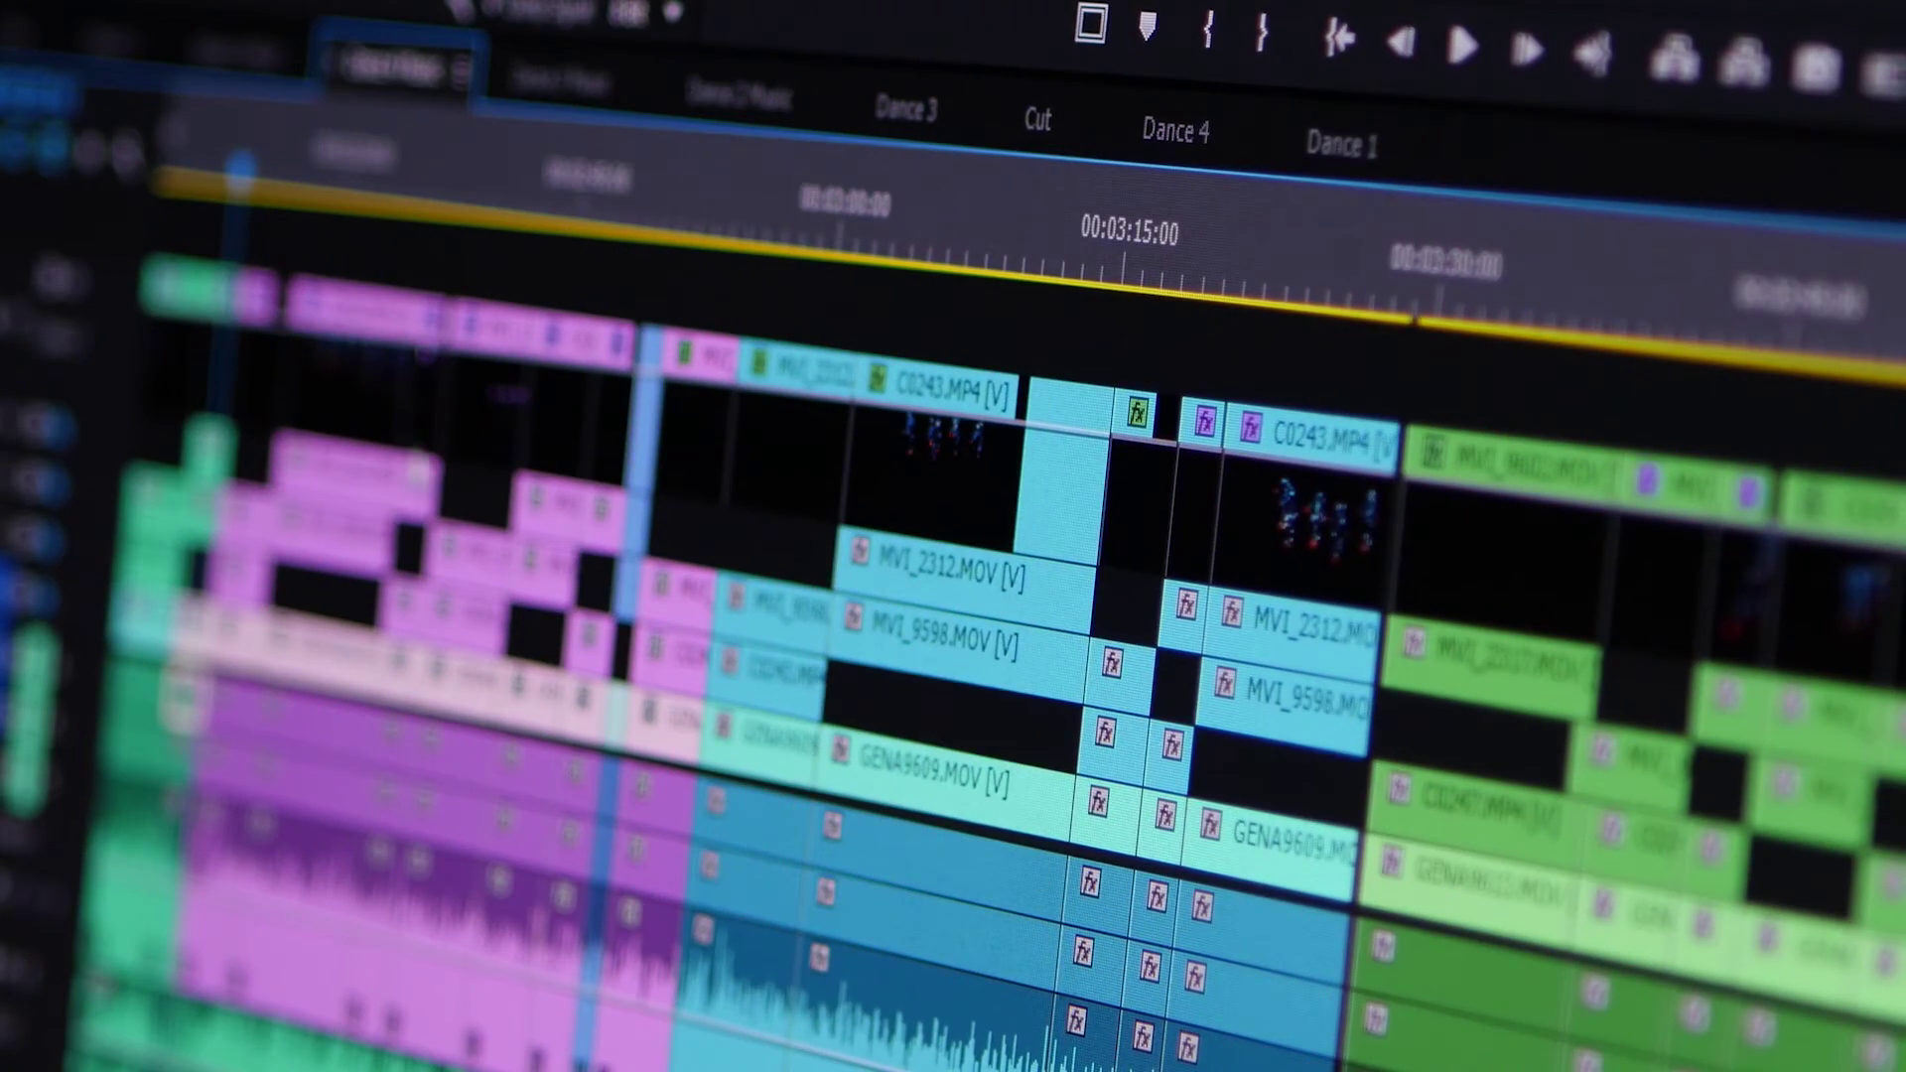
pyautogui.moveTo(239, 228); pyautogui.dragTo(462, 238)
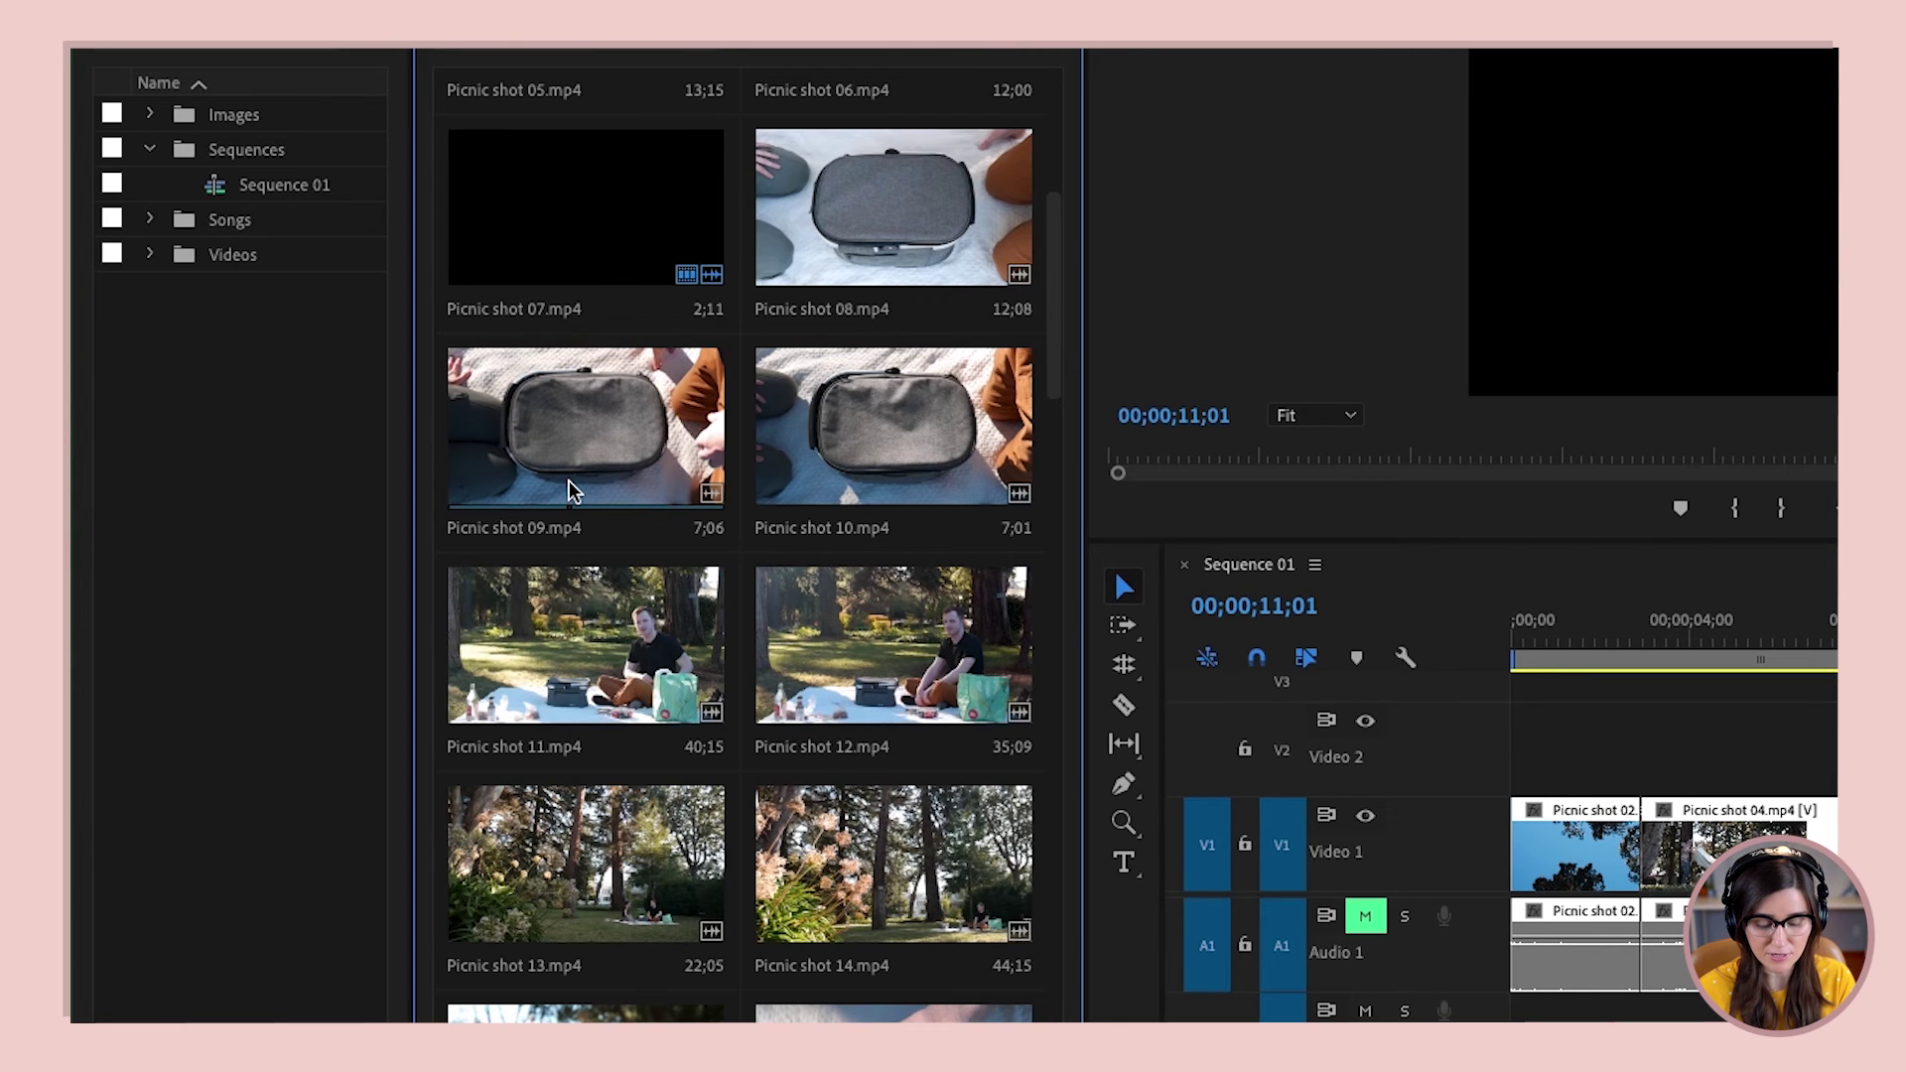
# - Set an out point on Picnic shot 09.mp4 for a 3;17 section and insert it in Sequence 01 at 00;00;11;01
pyautogui.press('o')
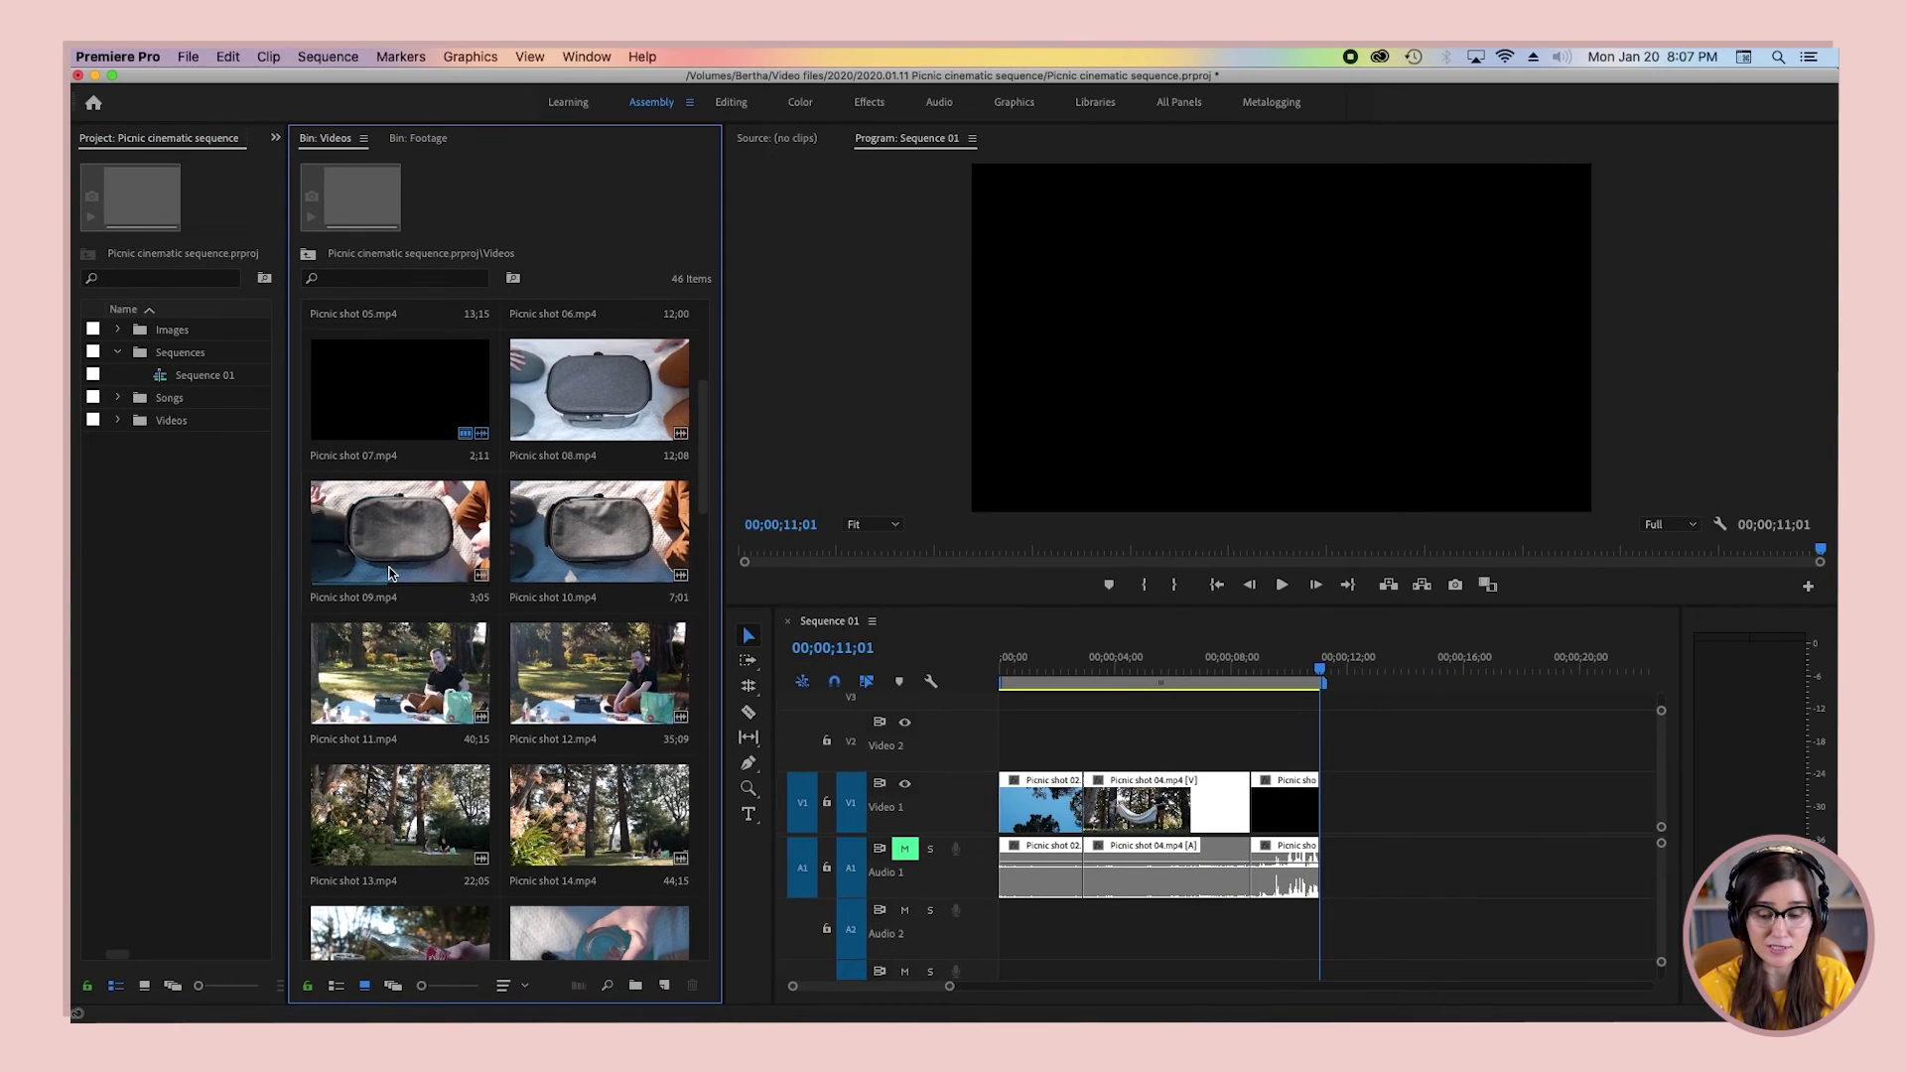
pyautogui.click(390, 573)
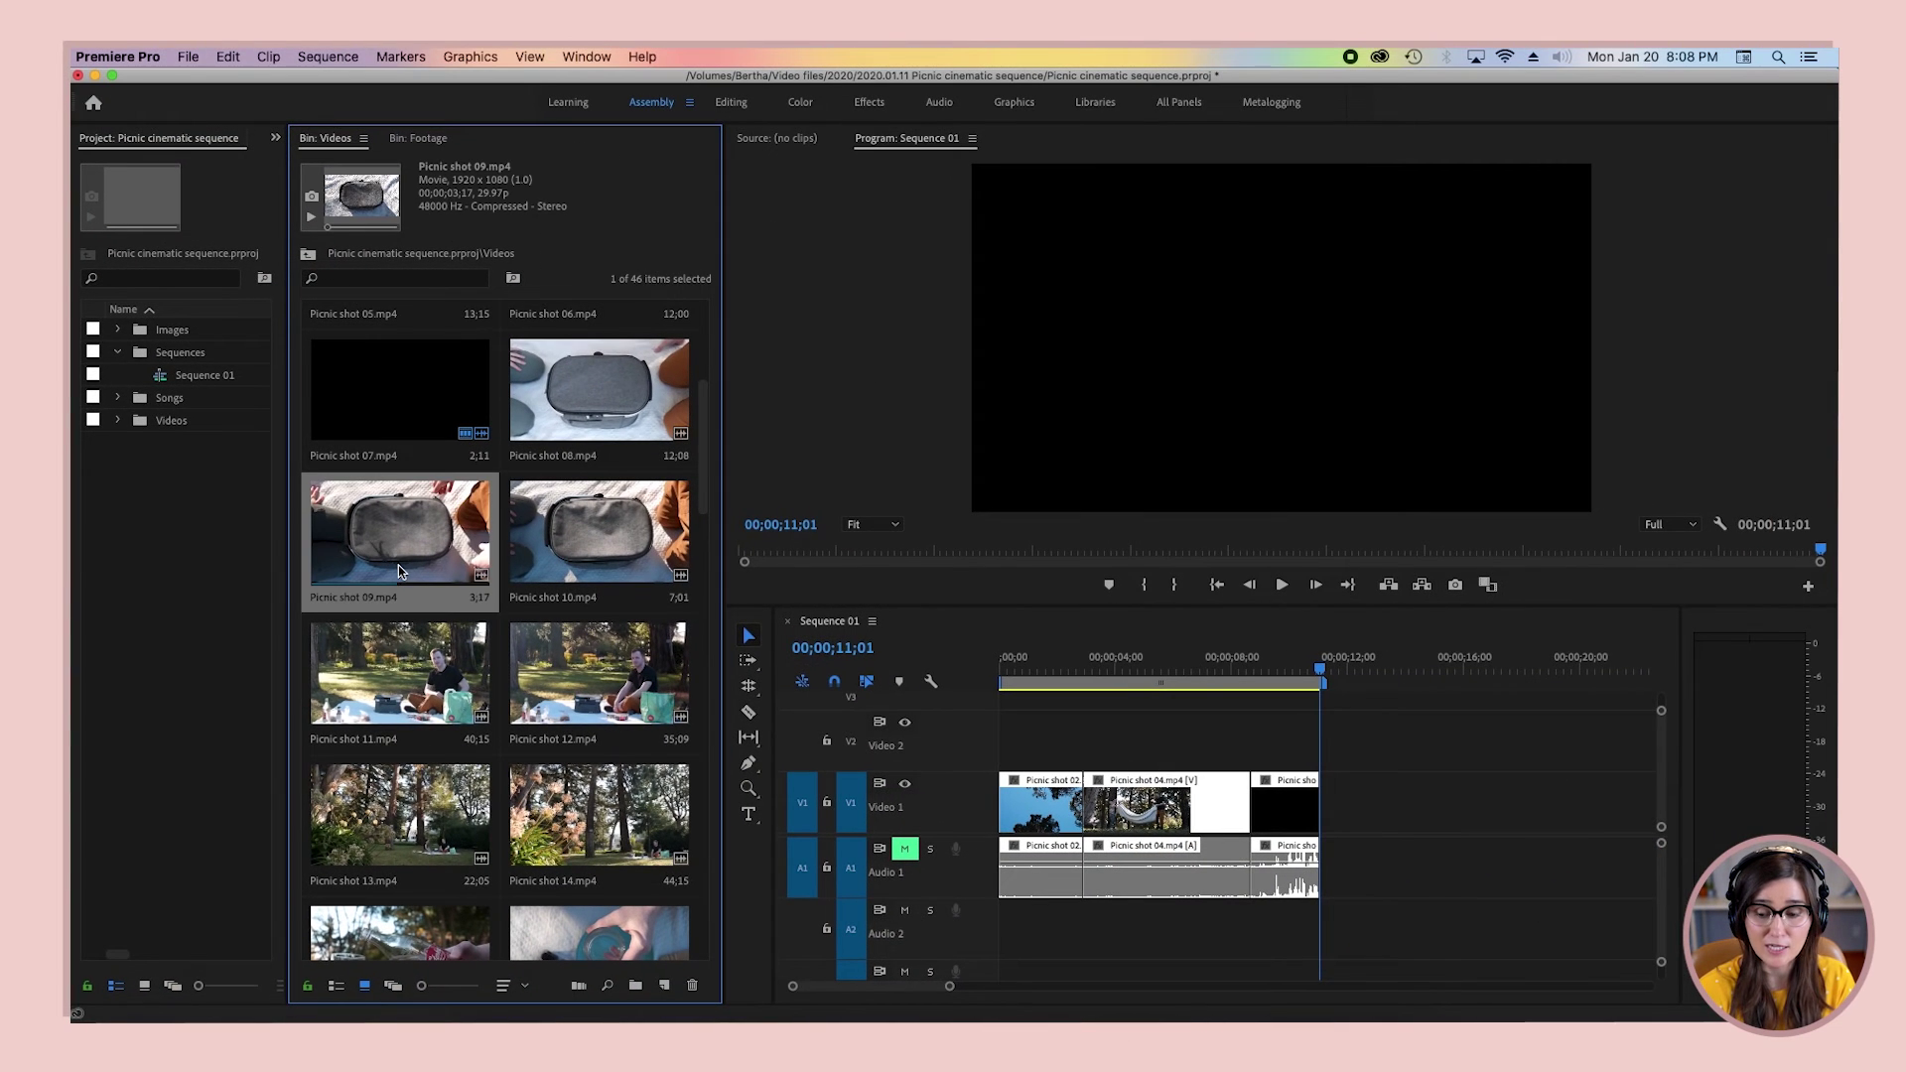
pyautogui.press(',')
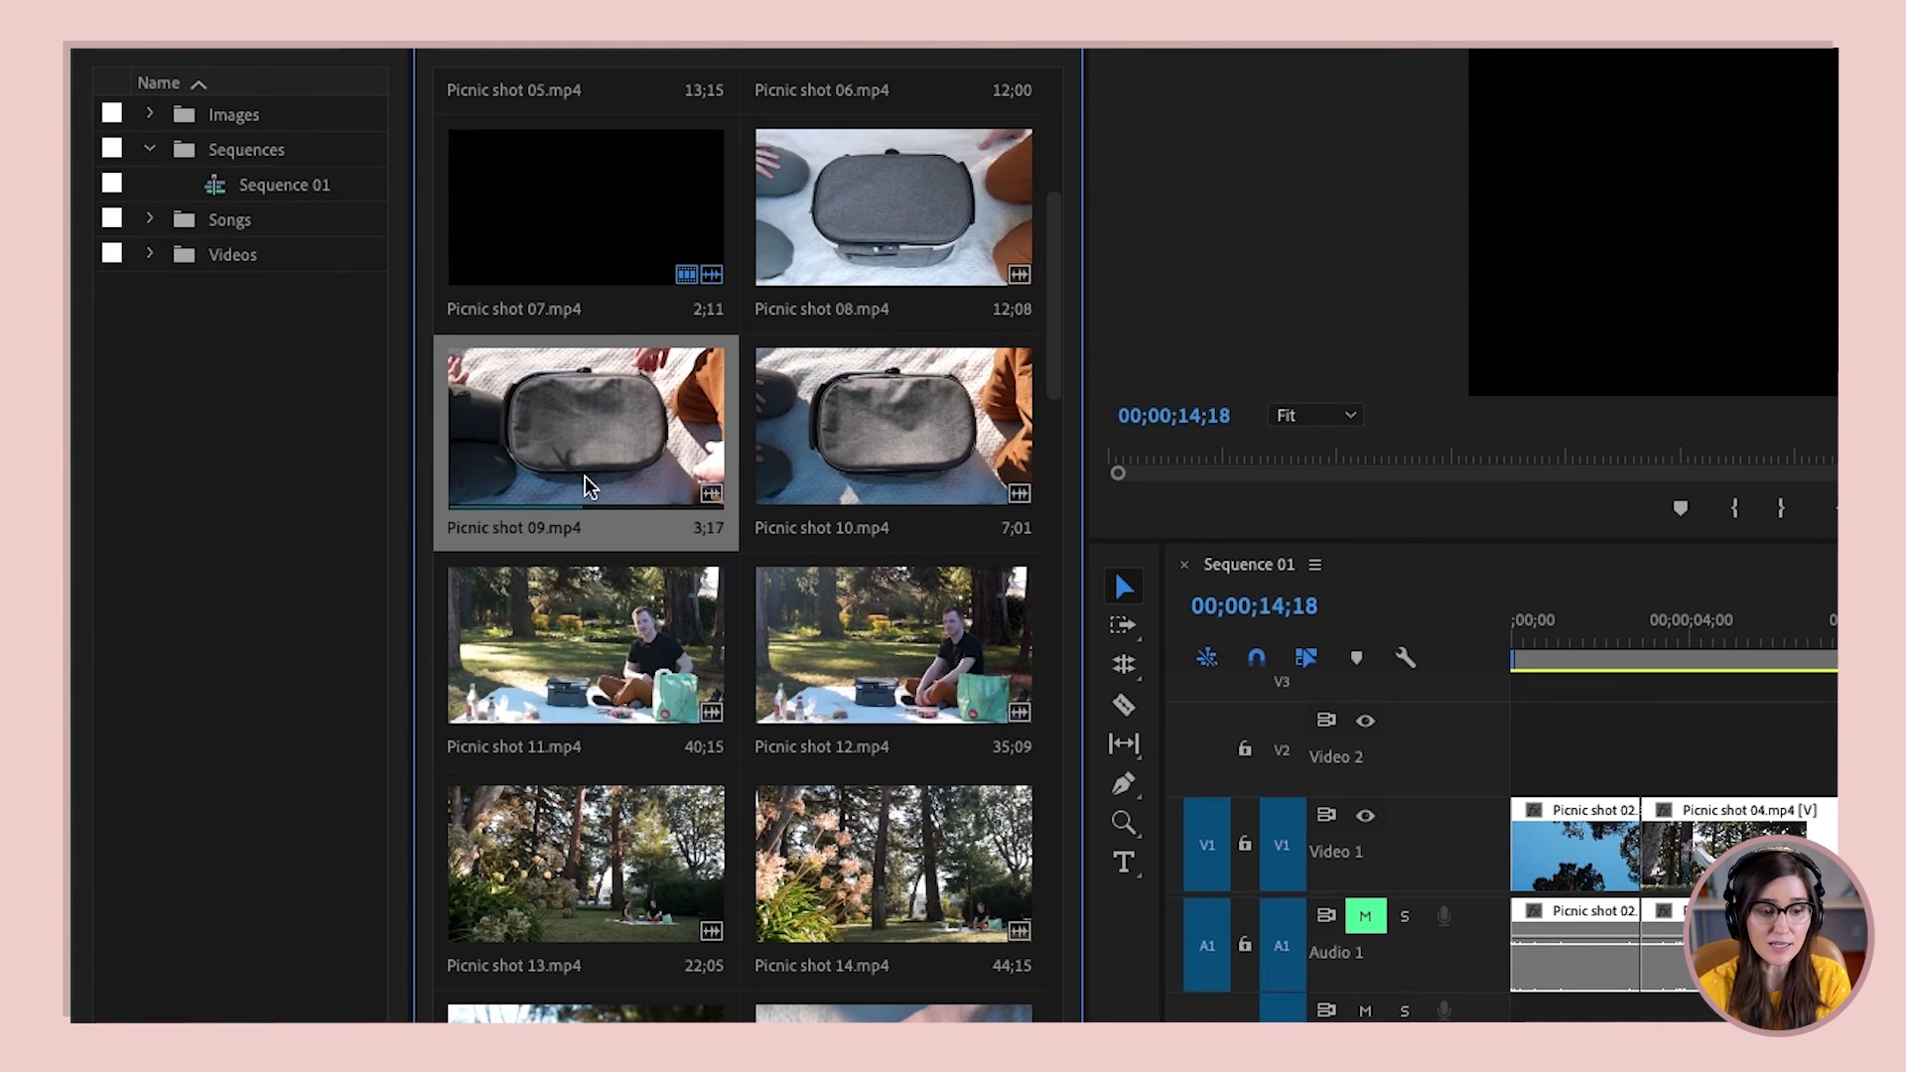
# - Add a second, 0;28 section of Picnic shot 09.mp4 directly after the first and play both back from 00;00;11;01
pyautogui.press('l')
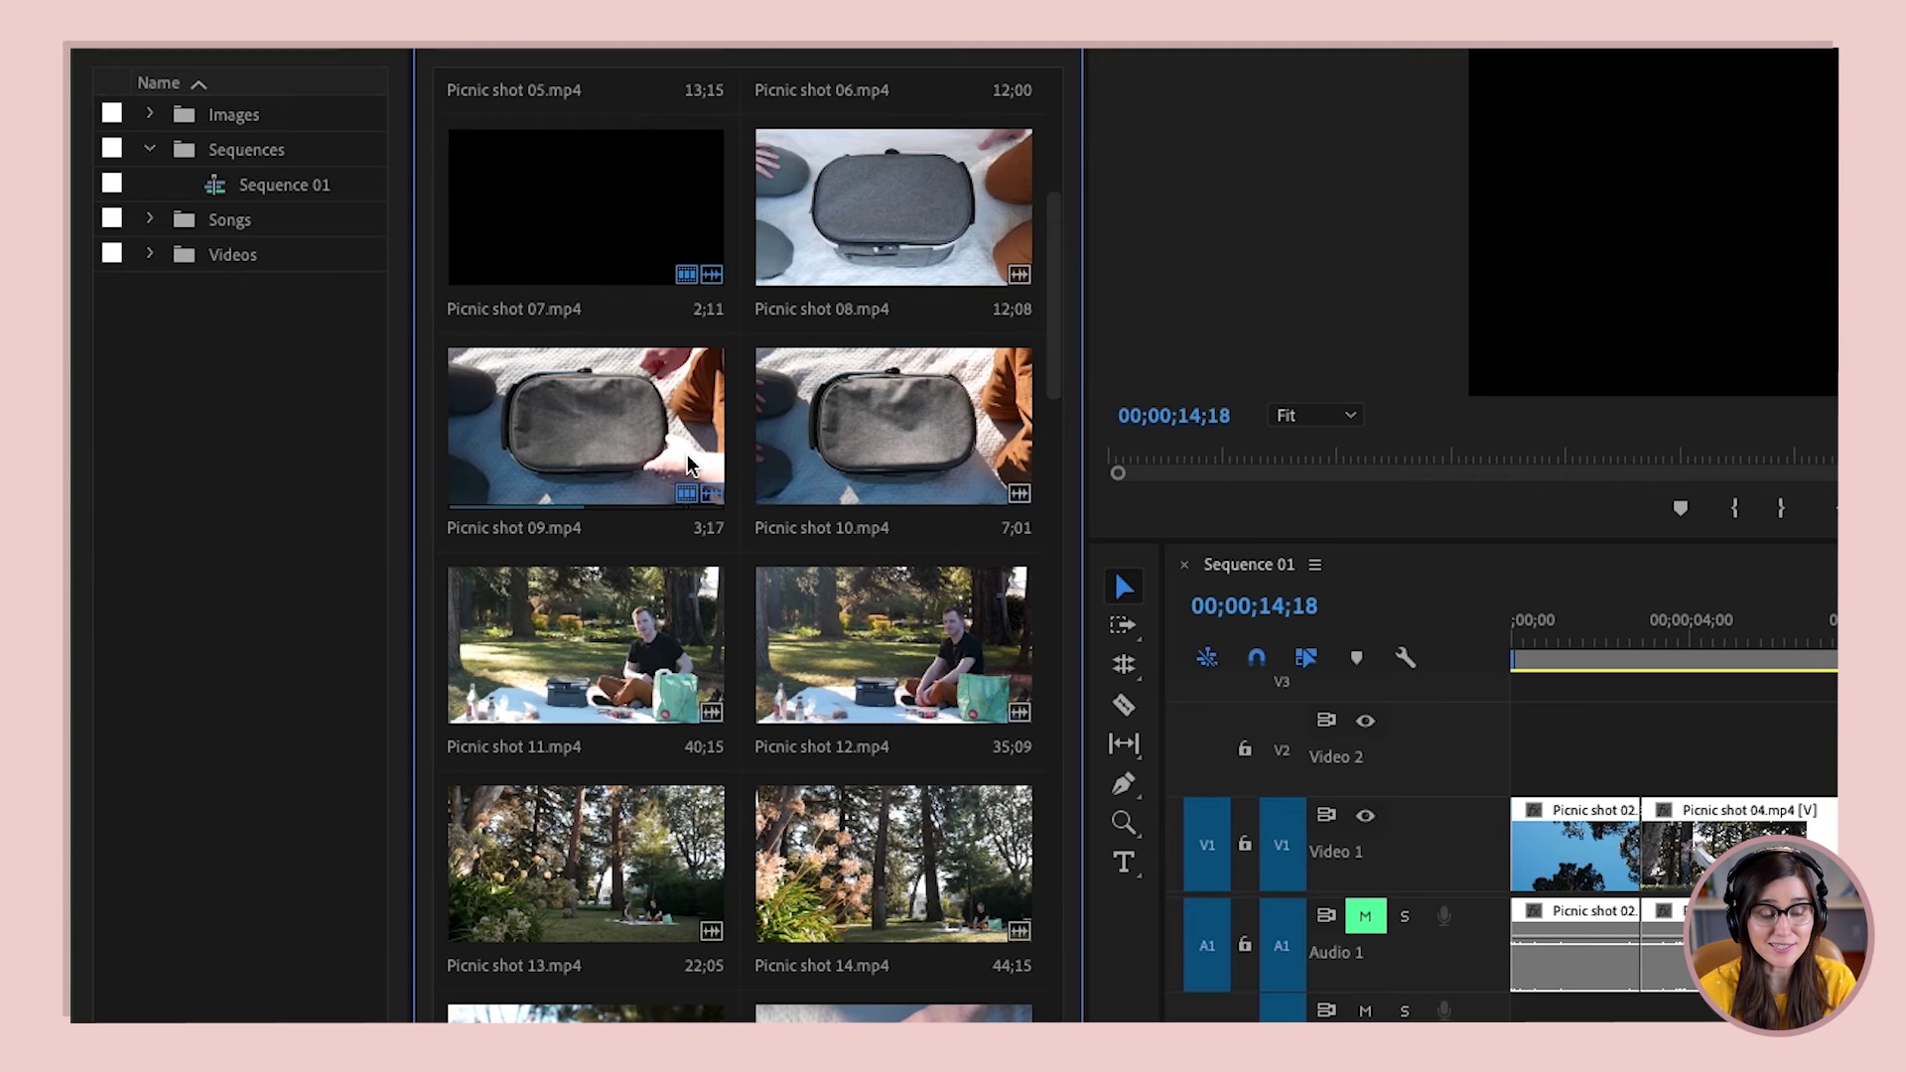
pyautogui.press('i')
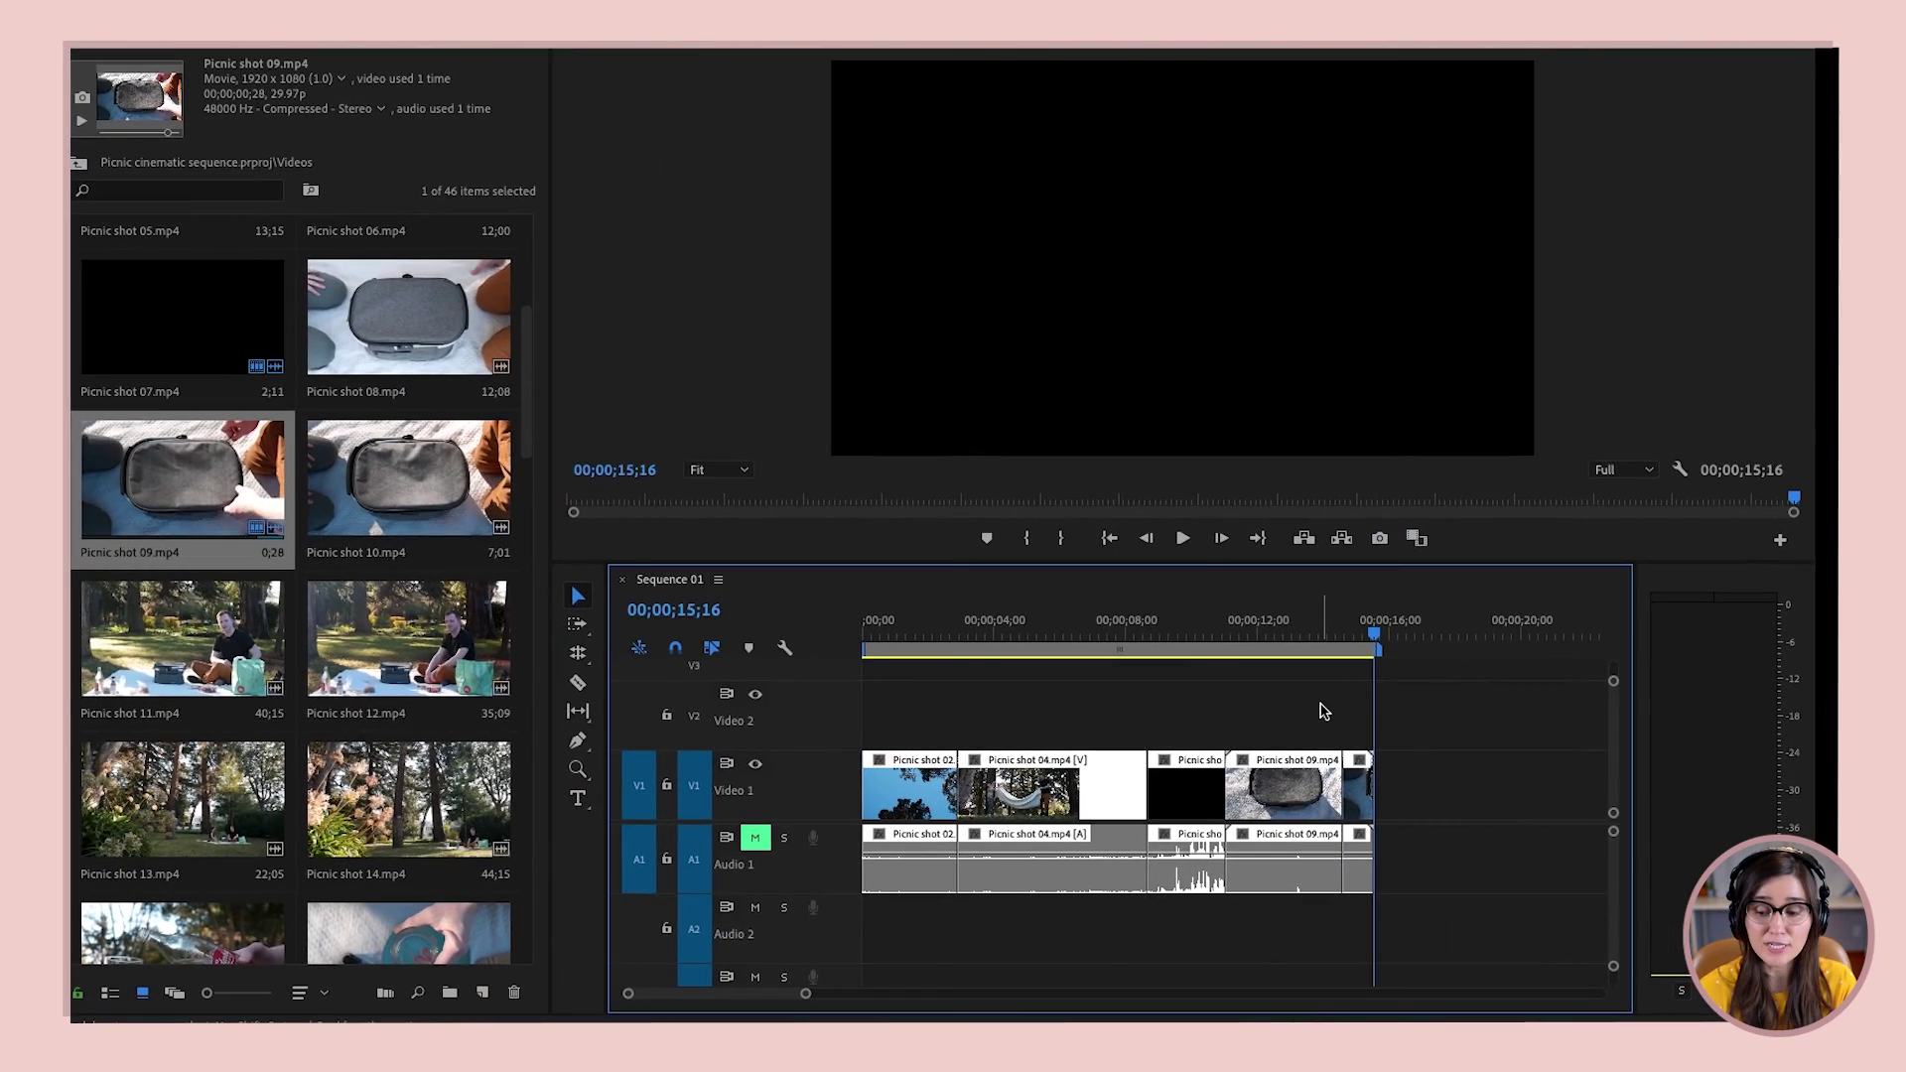
pyautogui.press('Up')
pyautogui.press('Up')
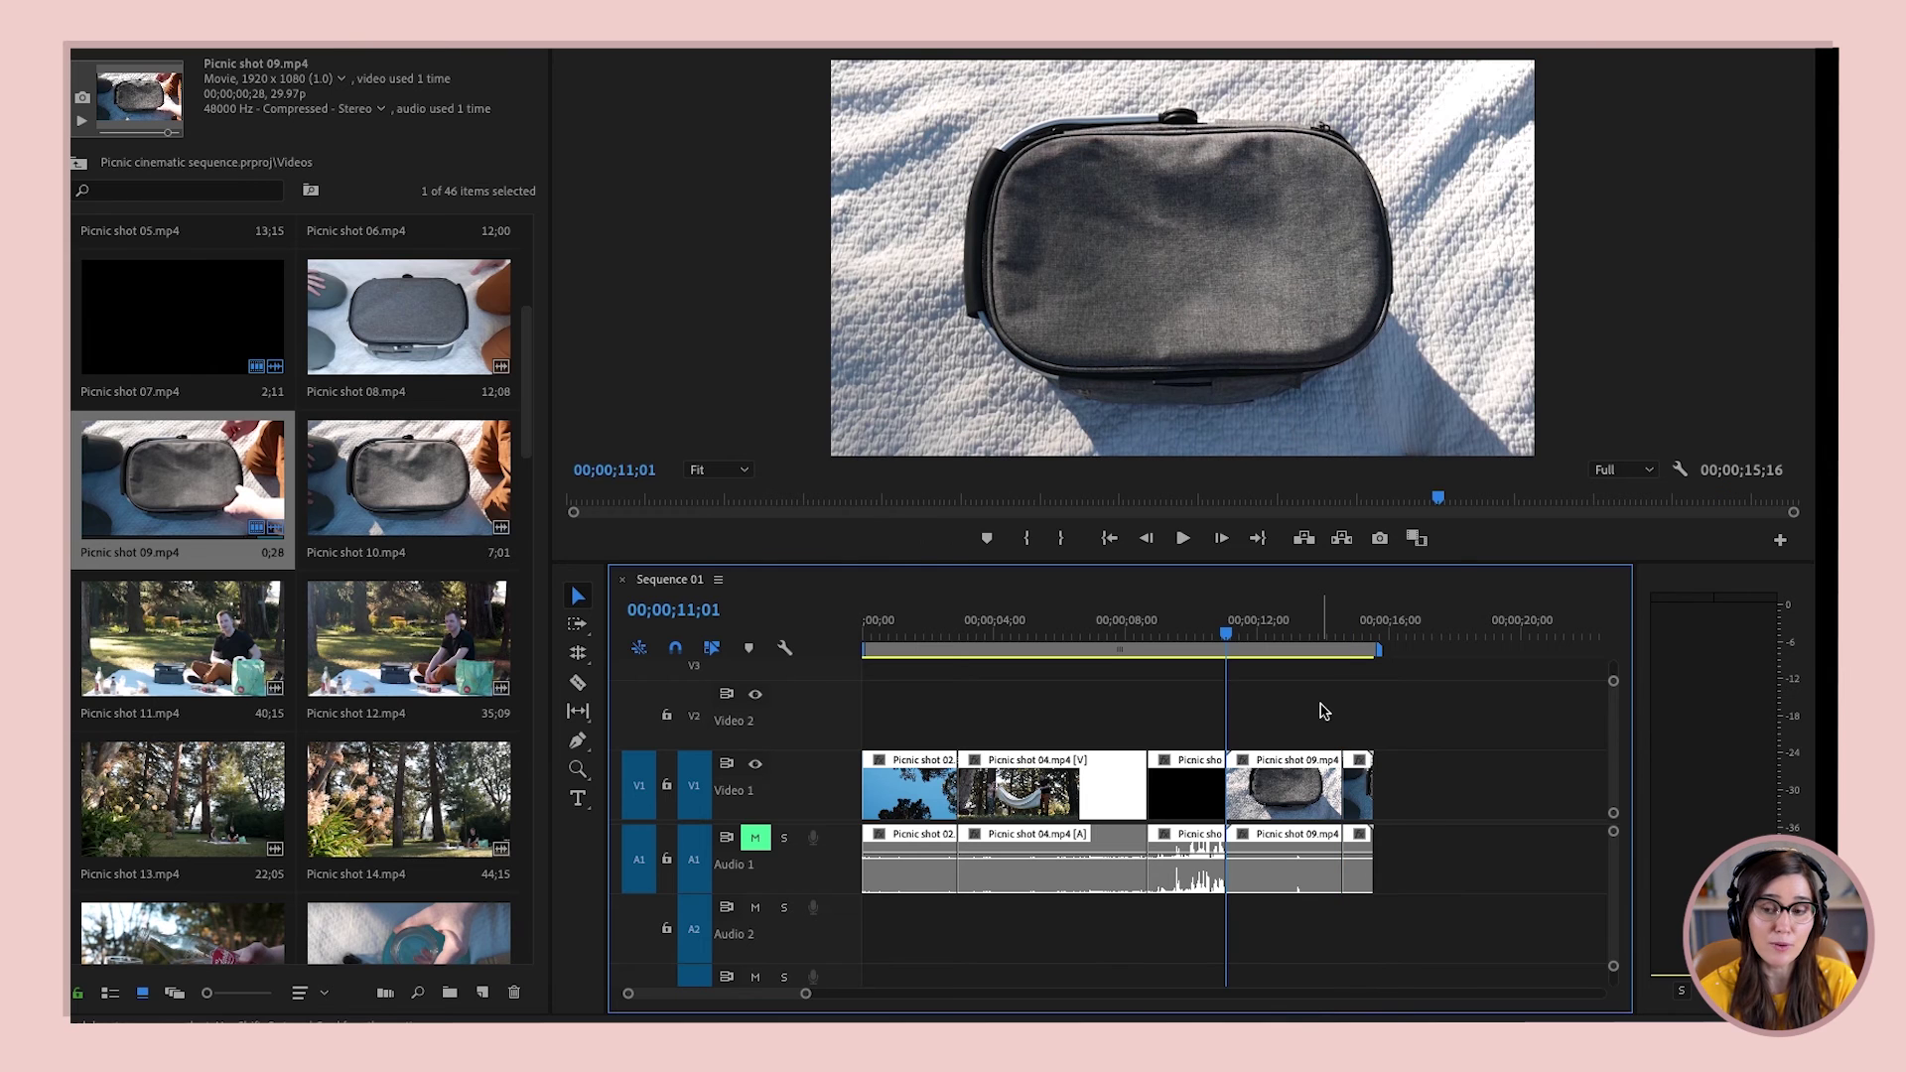
pyautogui.press('space')
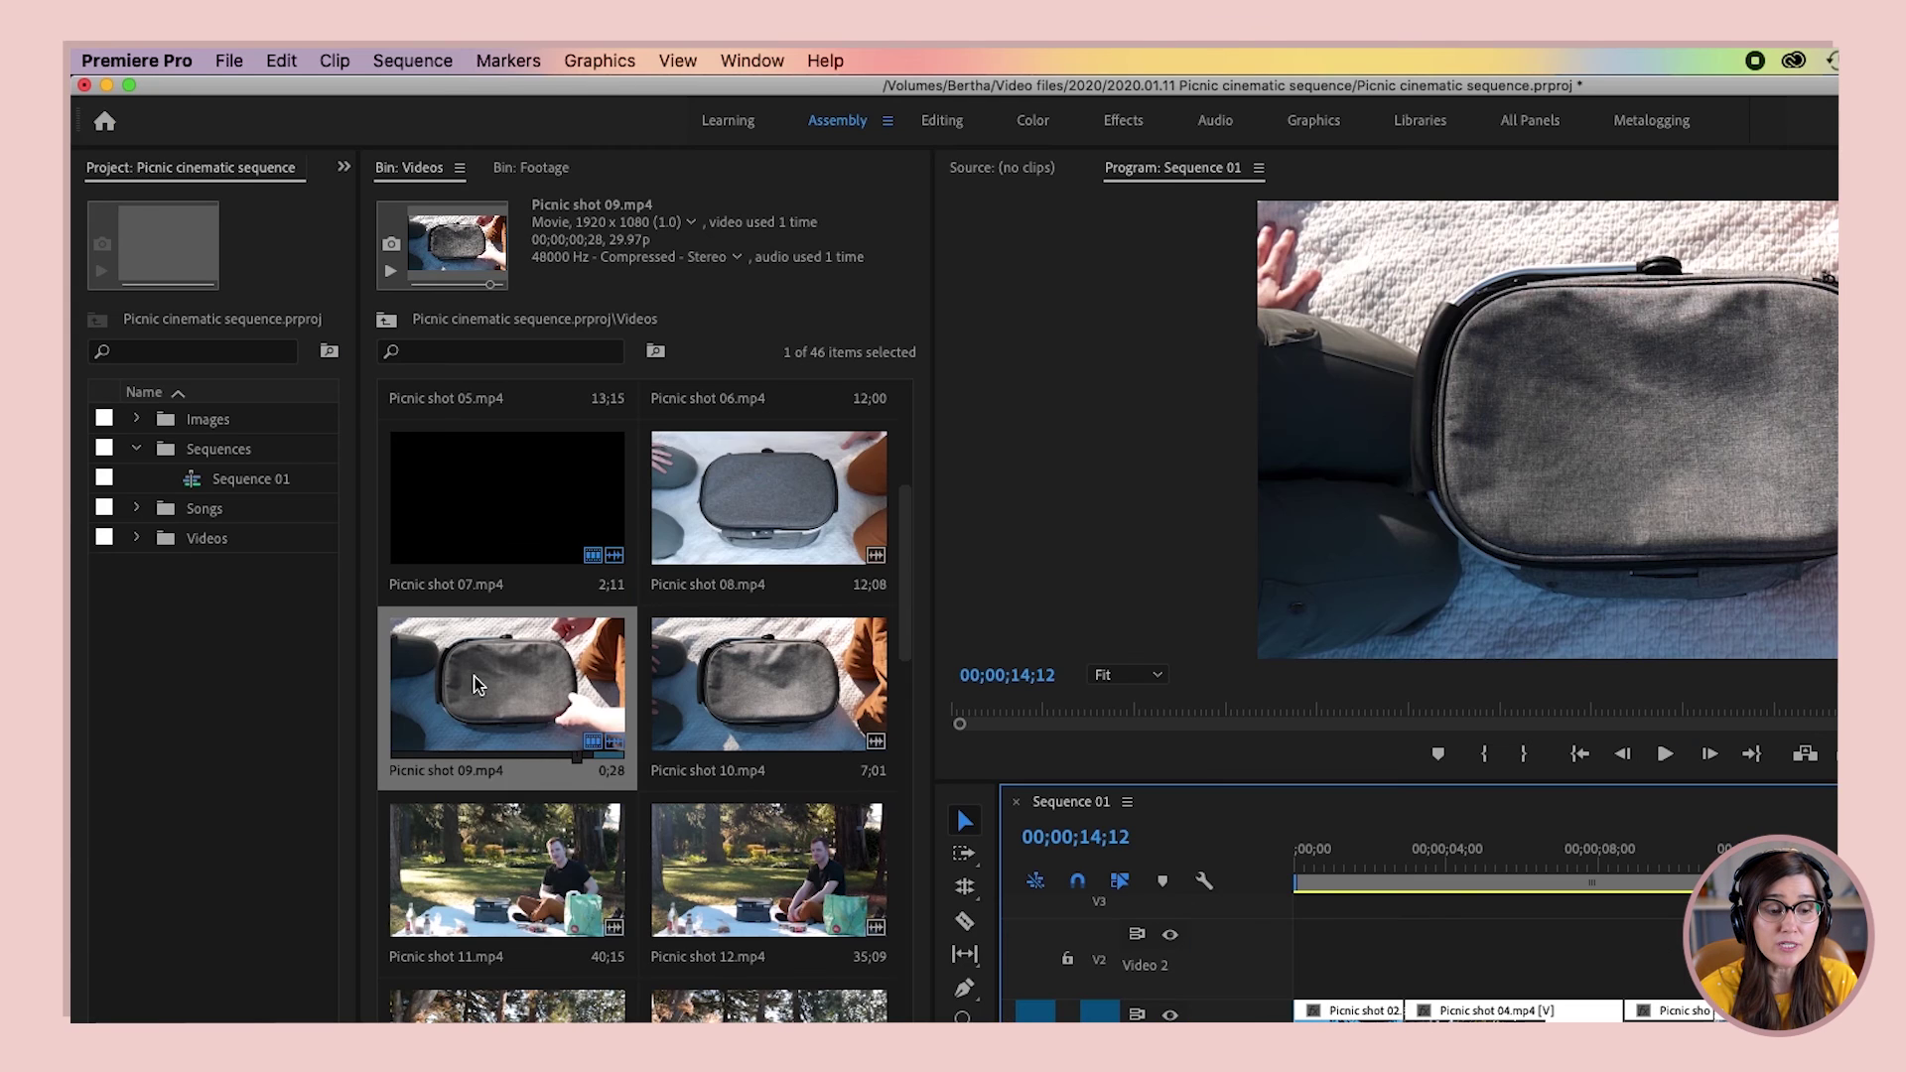
# - Deselect Picnic shot 10.mp4 in the Videos bin and check its usage indicators
pyautogui.rightClick(710, 518)
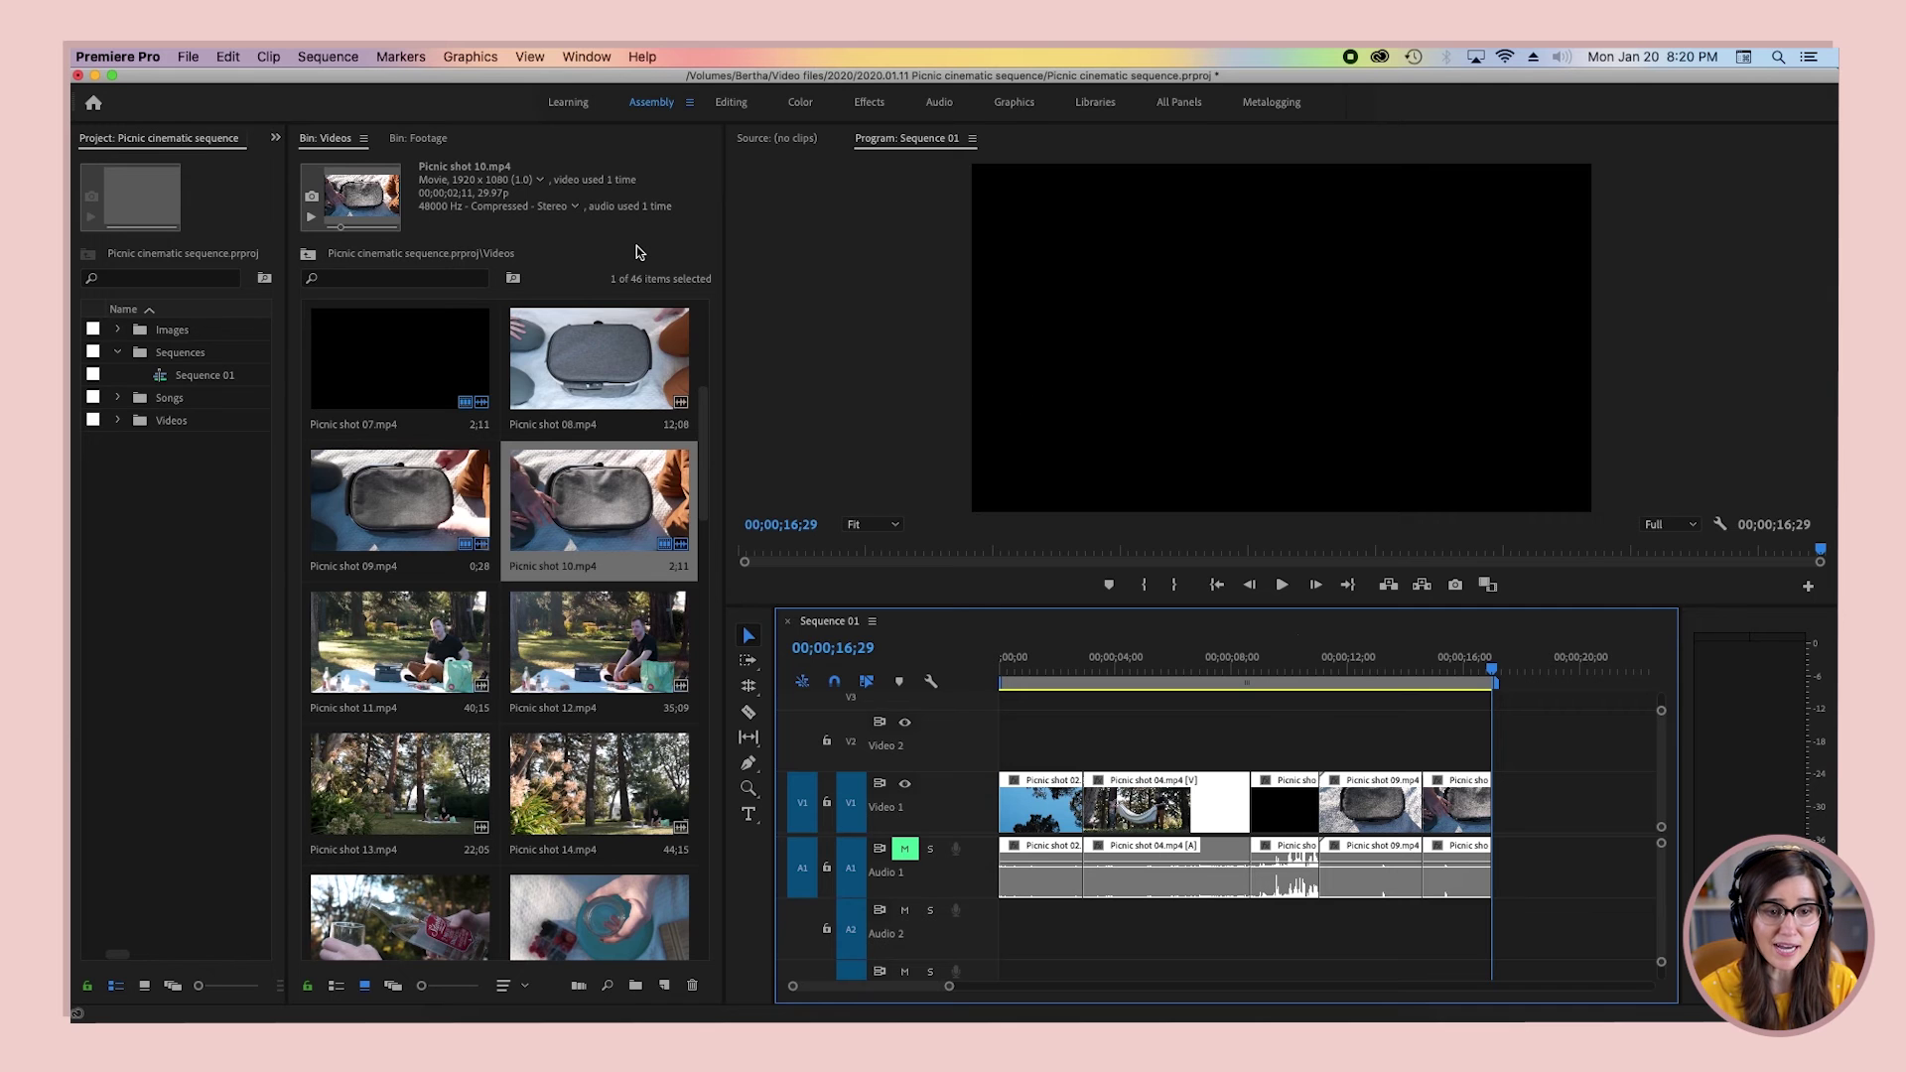
pyautogui.click(638, 253)
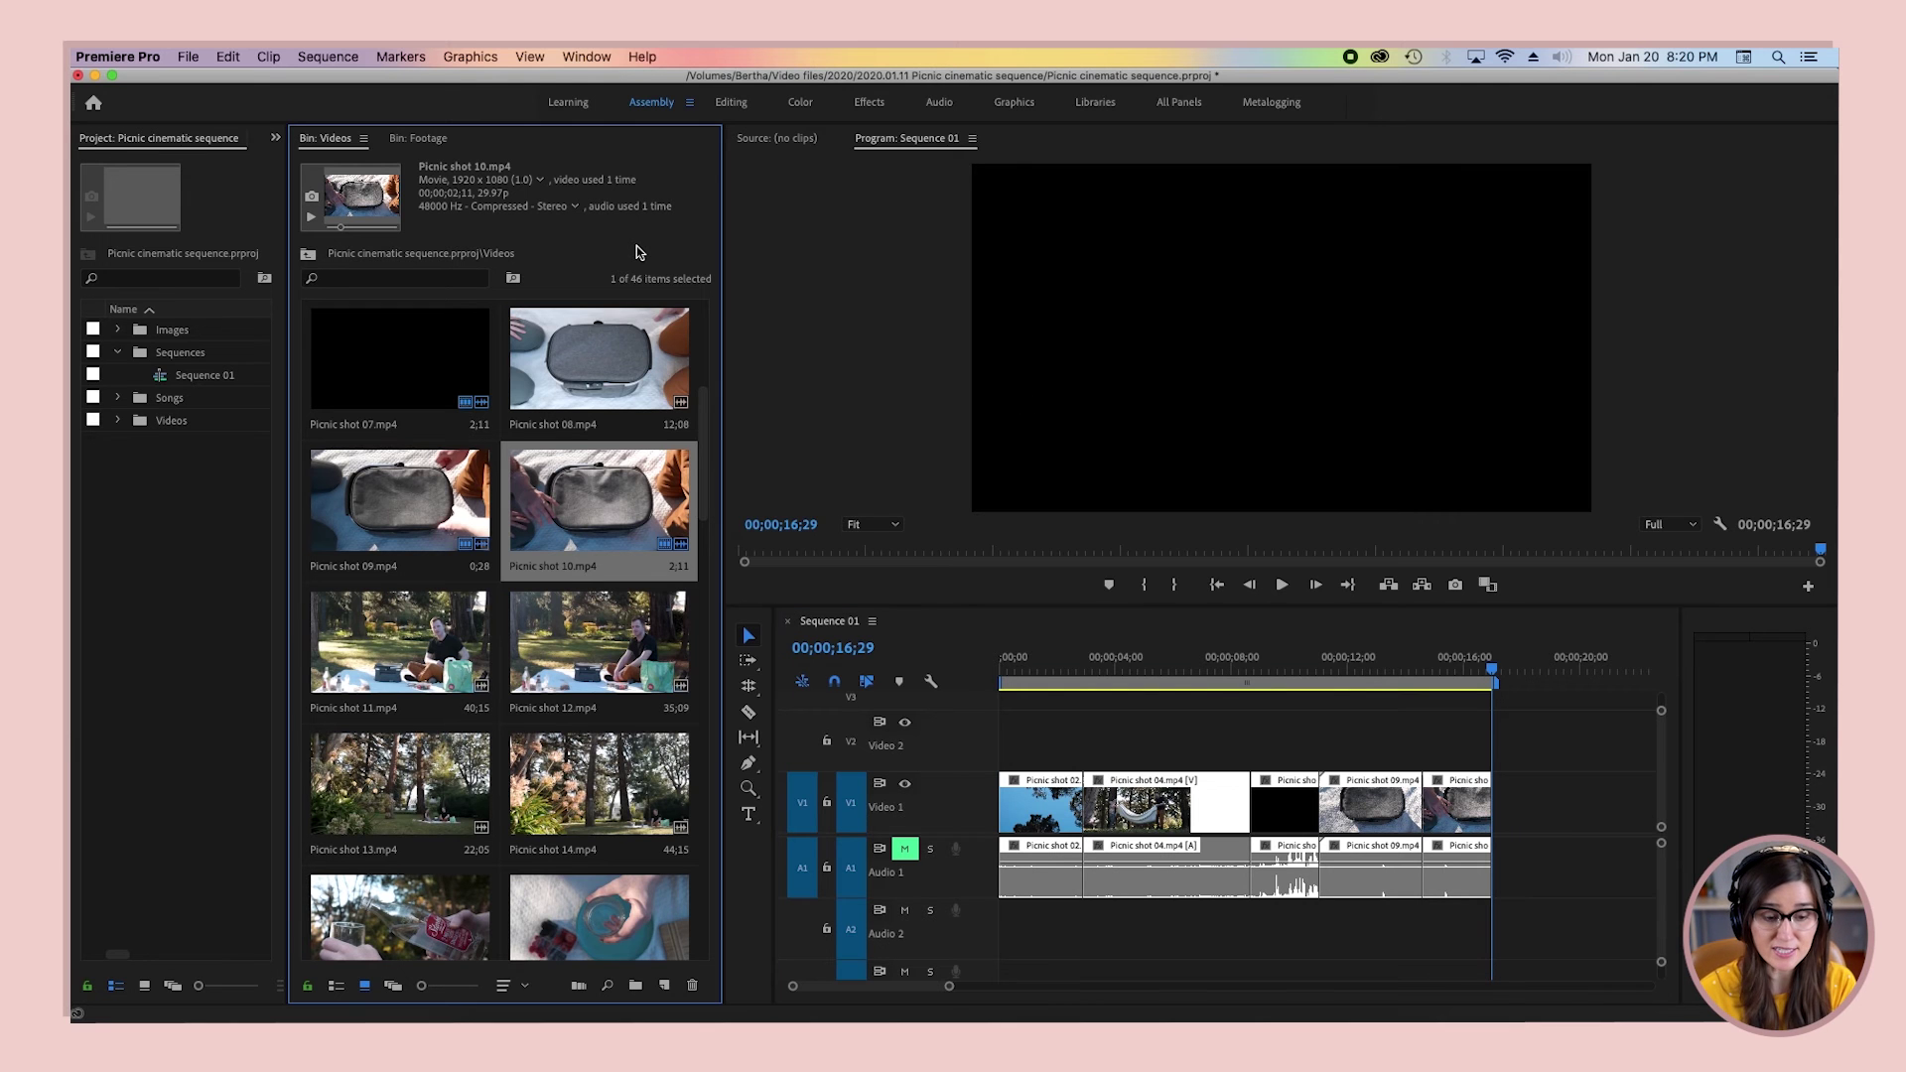
pyautogui.press('super+shift+a')
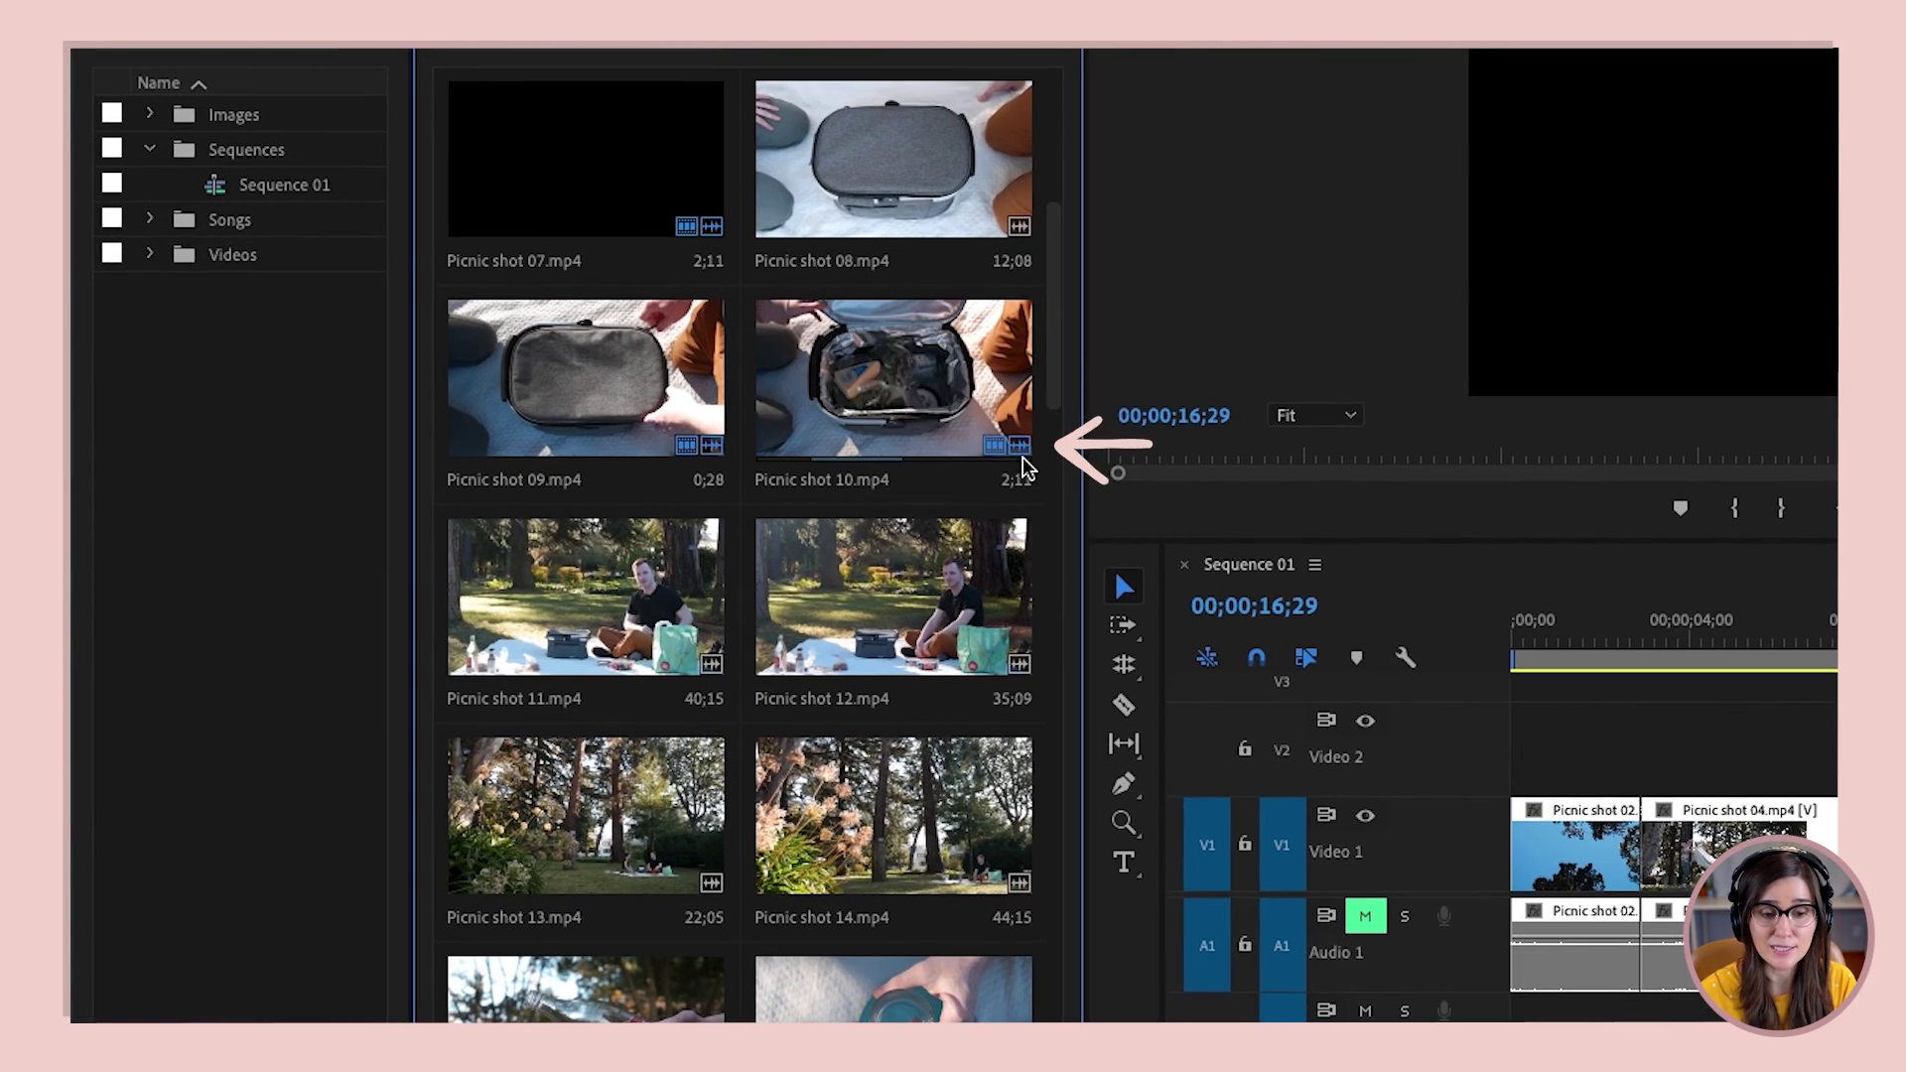
pyautogui.moveTo(1023, 459)
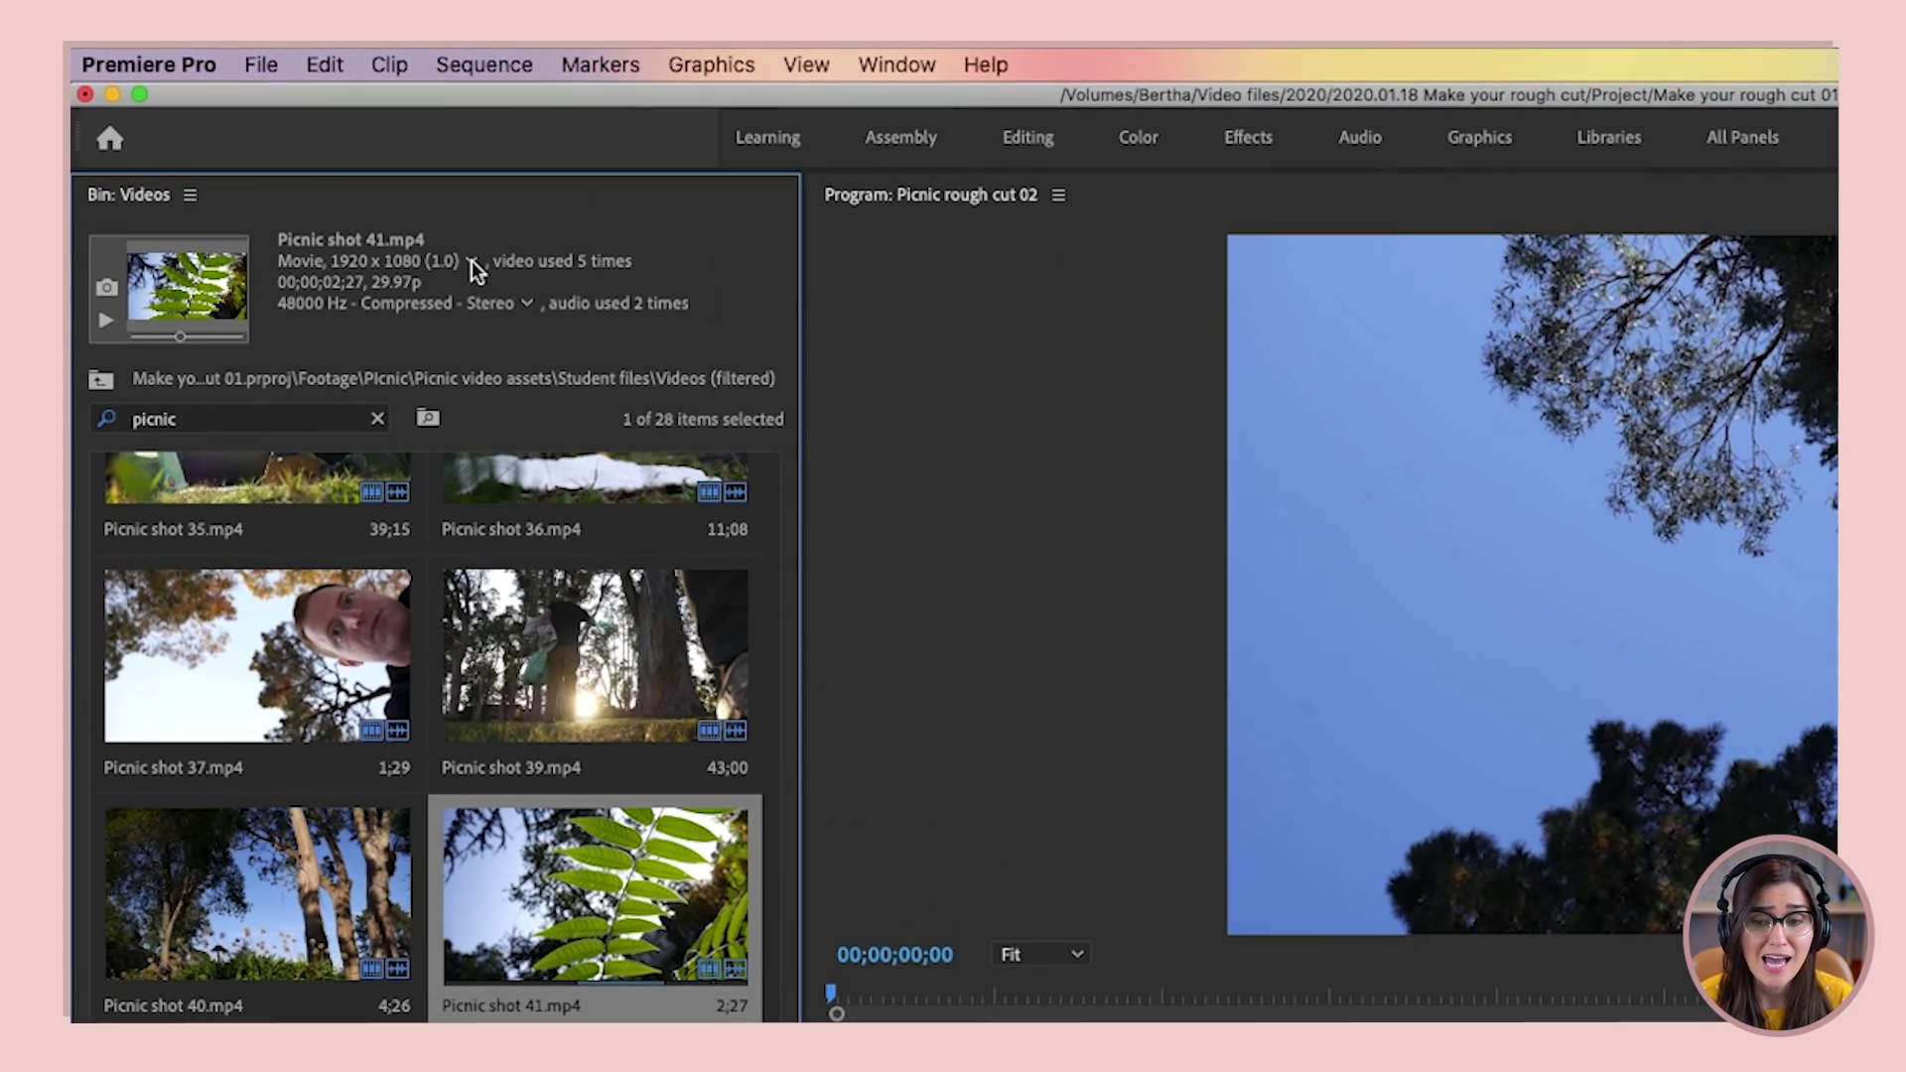
# - Jump to the use of Picnic shot 41.mp4 in the Picnic rough cut 02 sequence at 00;02;58;03
pyautogui.click(473, 264)
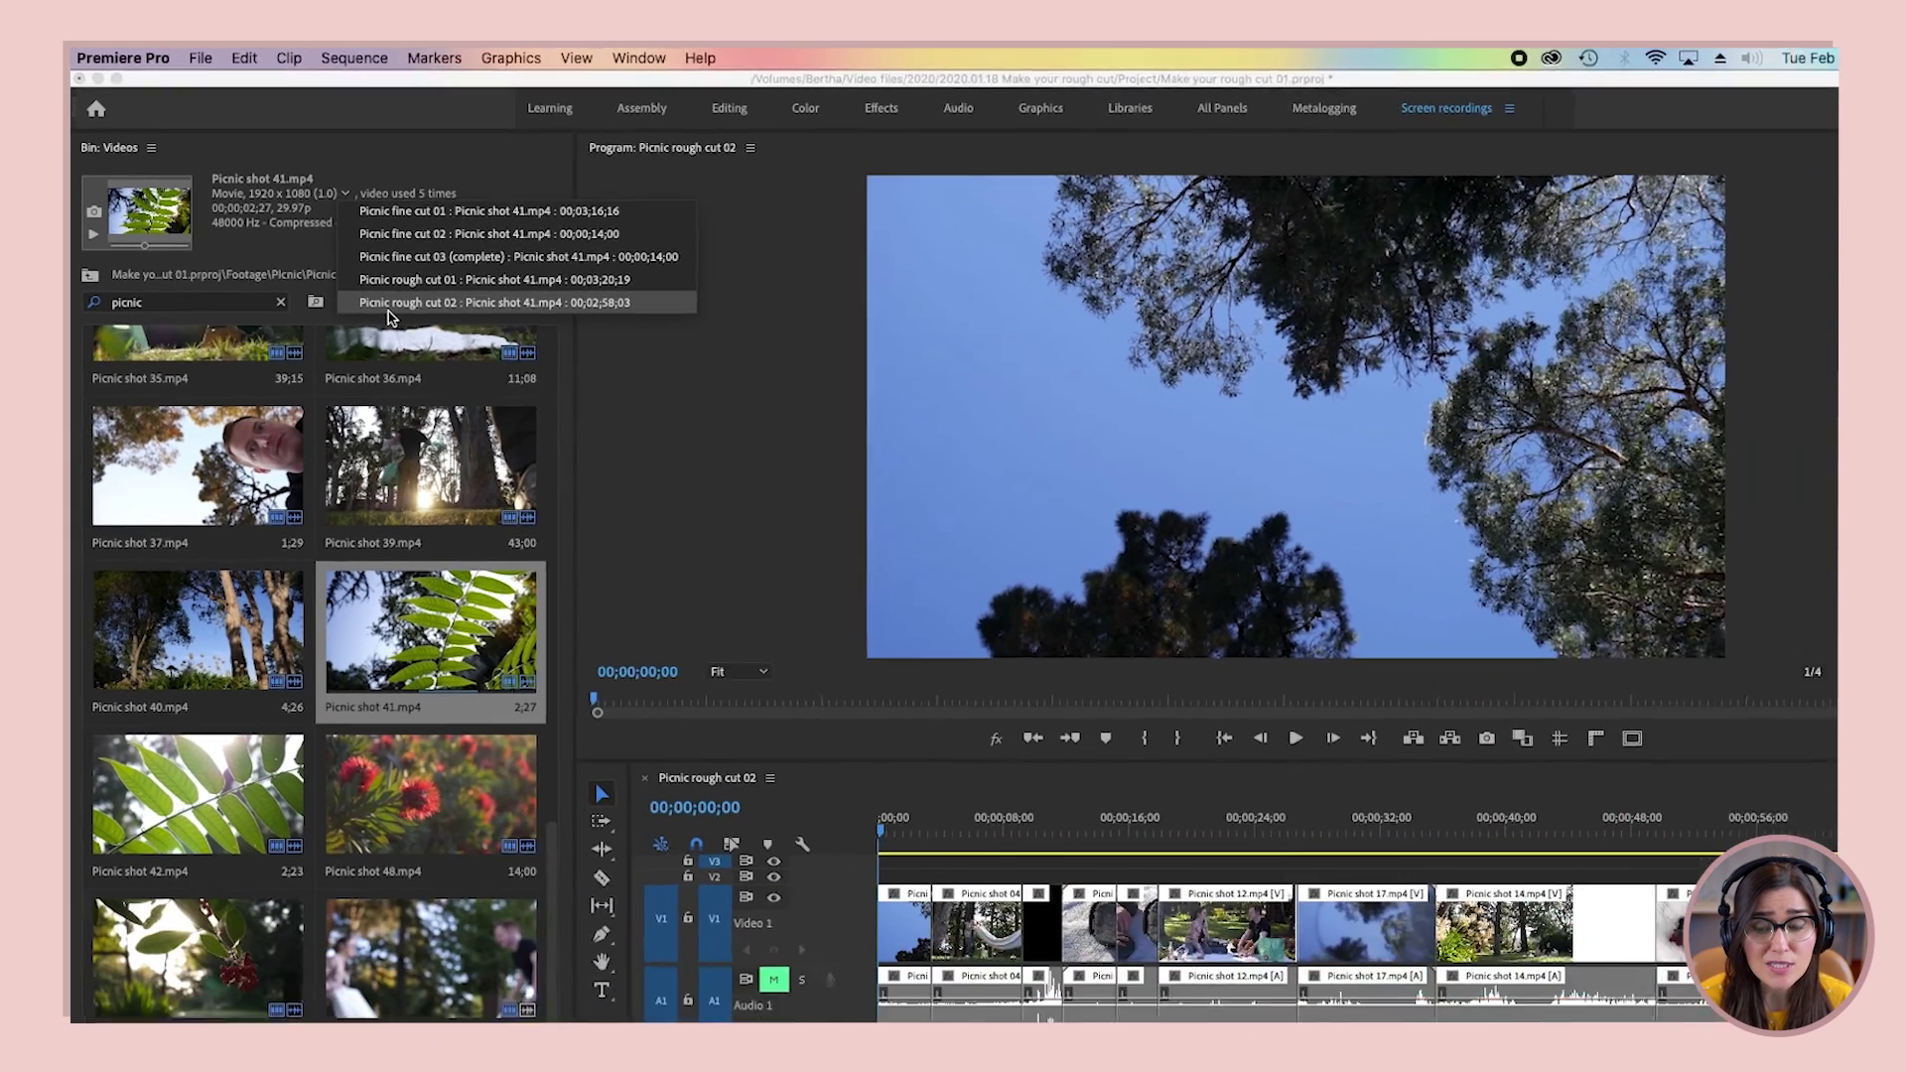
pyautogui.click(512, 417)
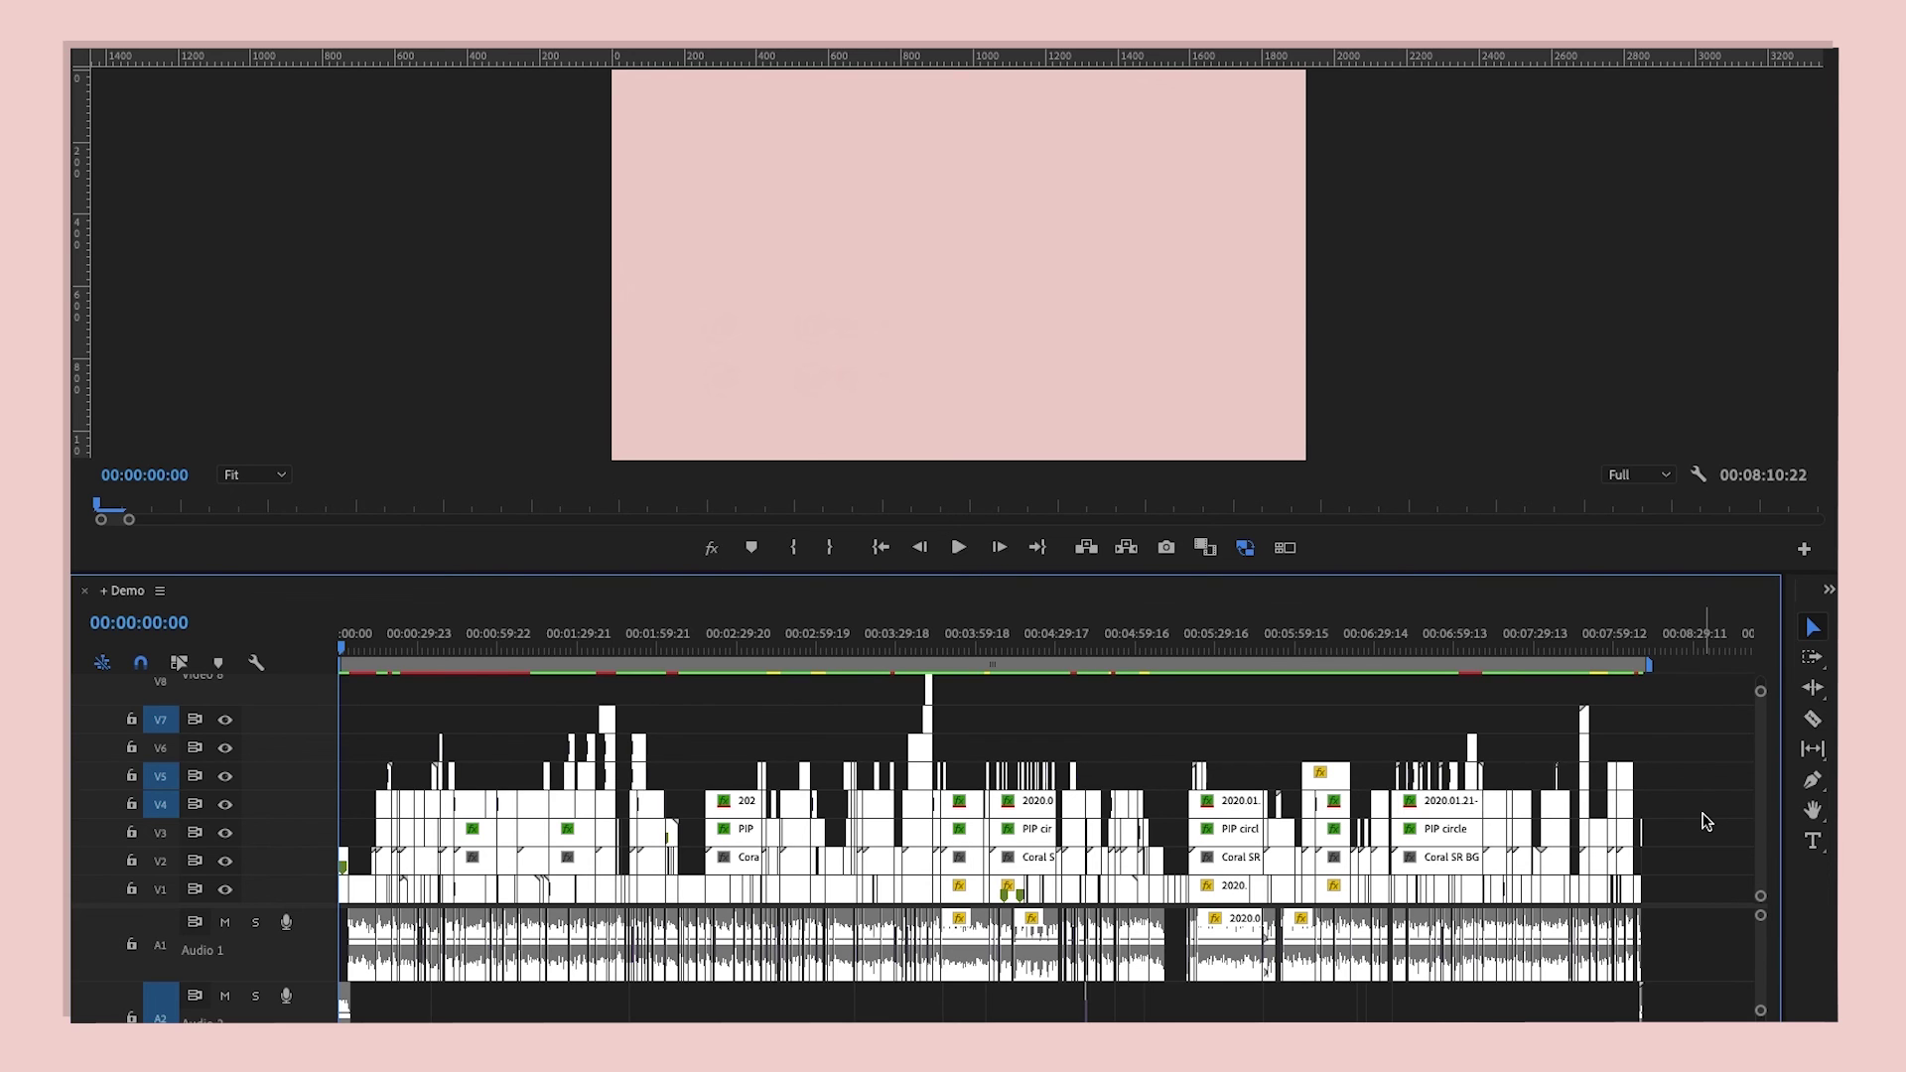
# - Find the clip whose name contains "happy dance" in the + Demo timeline
pyautogui.press('super+f')
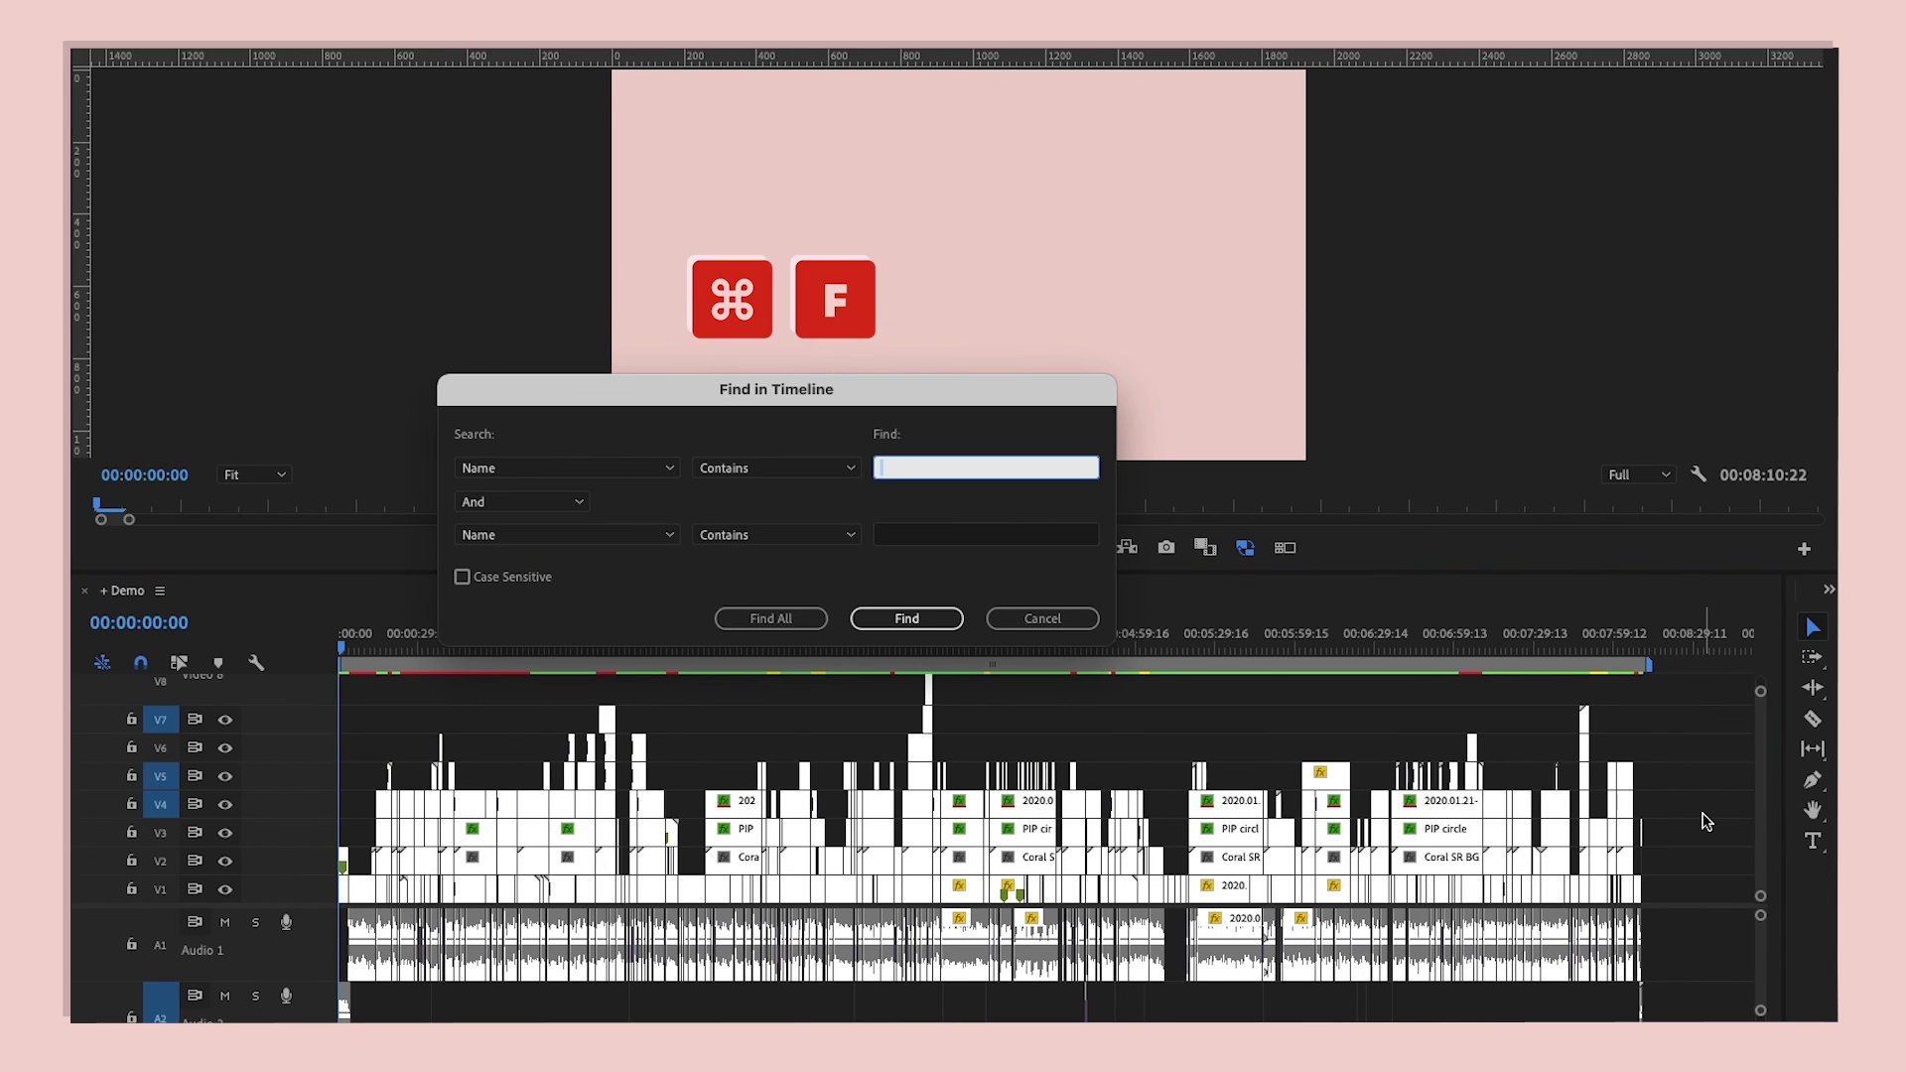
pyautogui.click(655, 475)
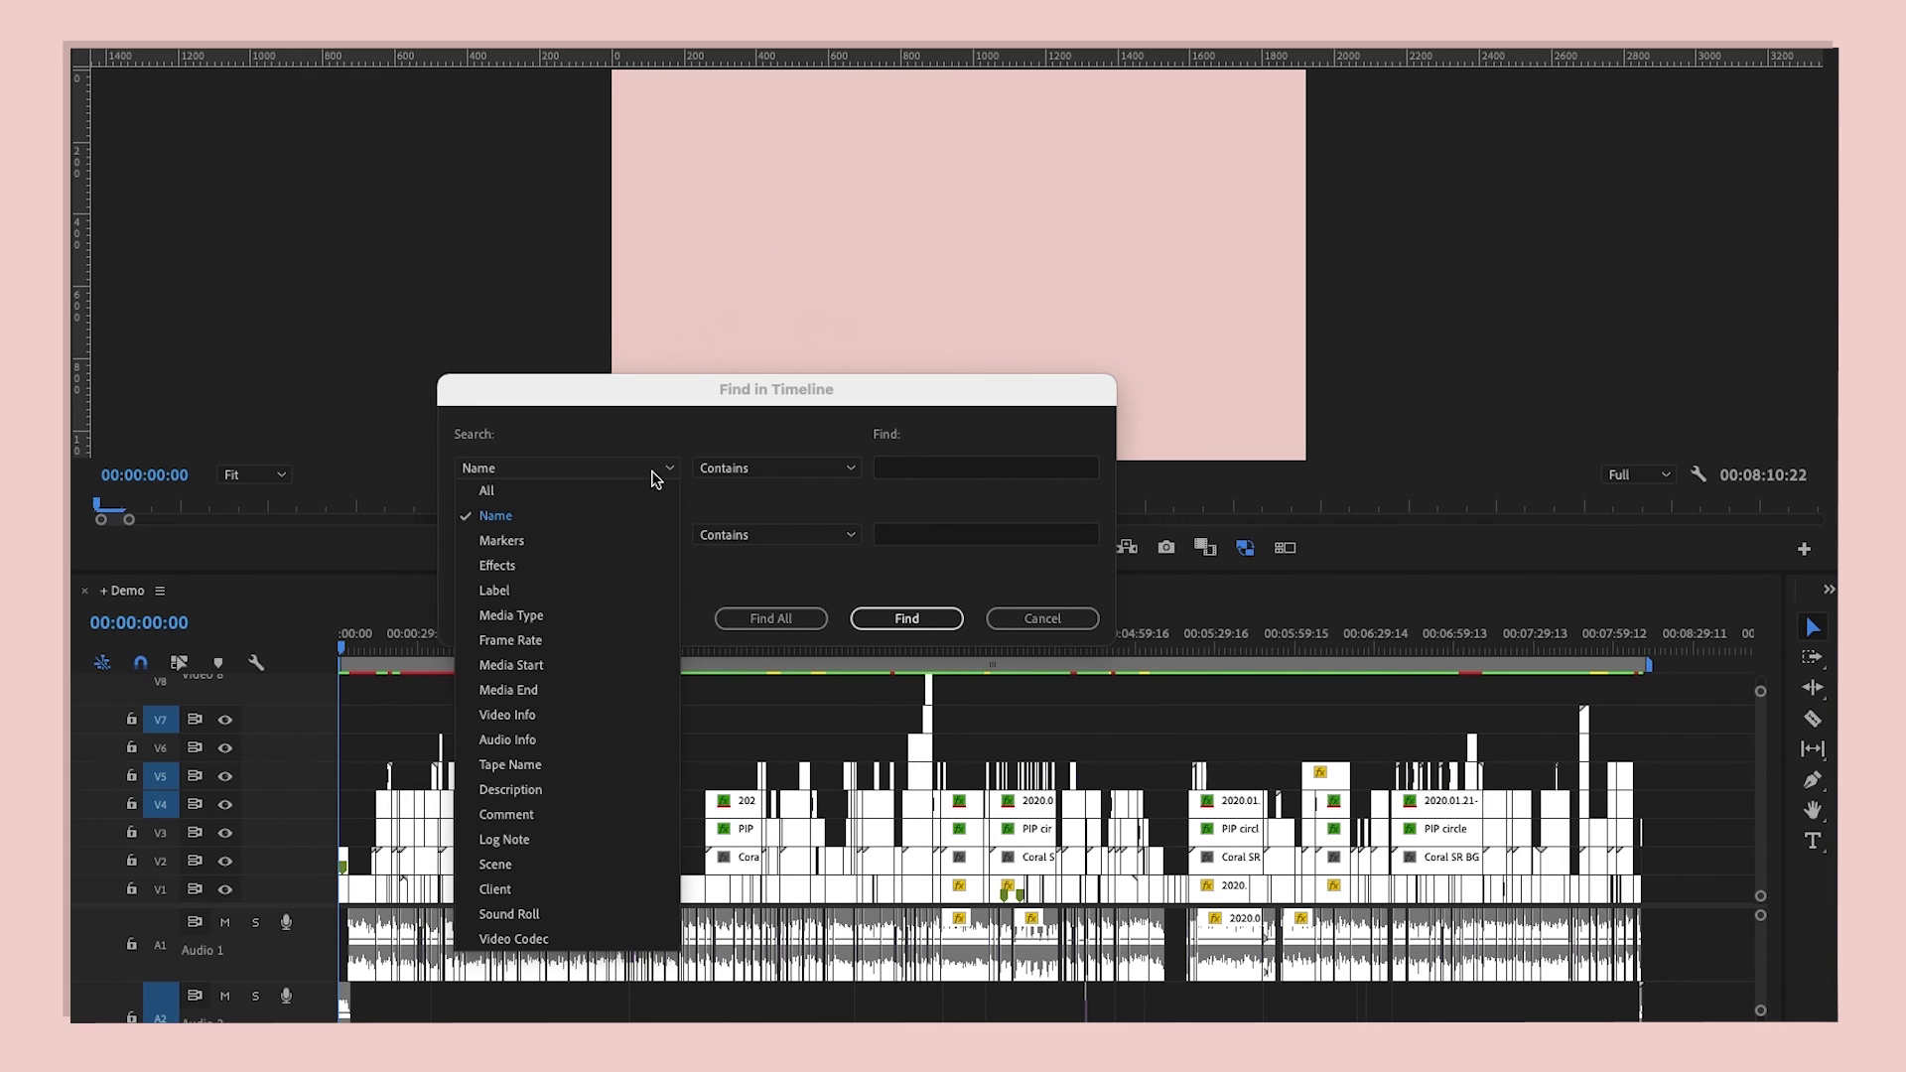
pyautogui.click(655, 474)
pyautogui.click(908, 468)
pyautogui.write('happy dance')
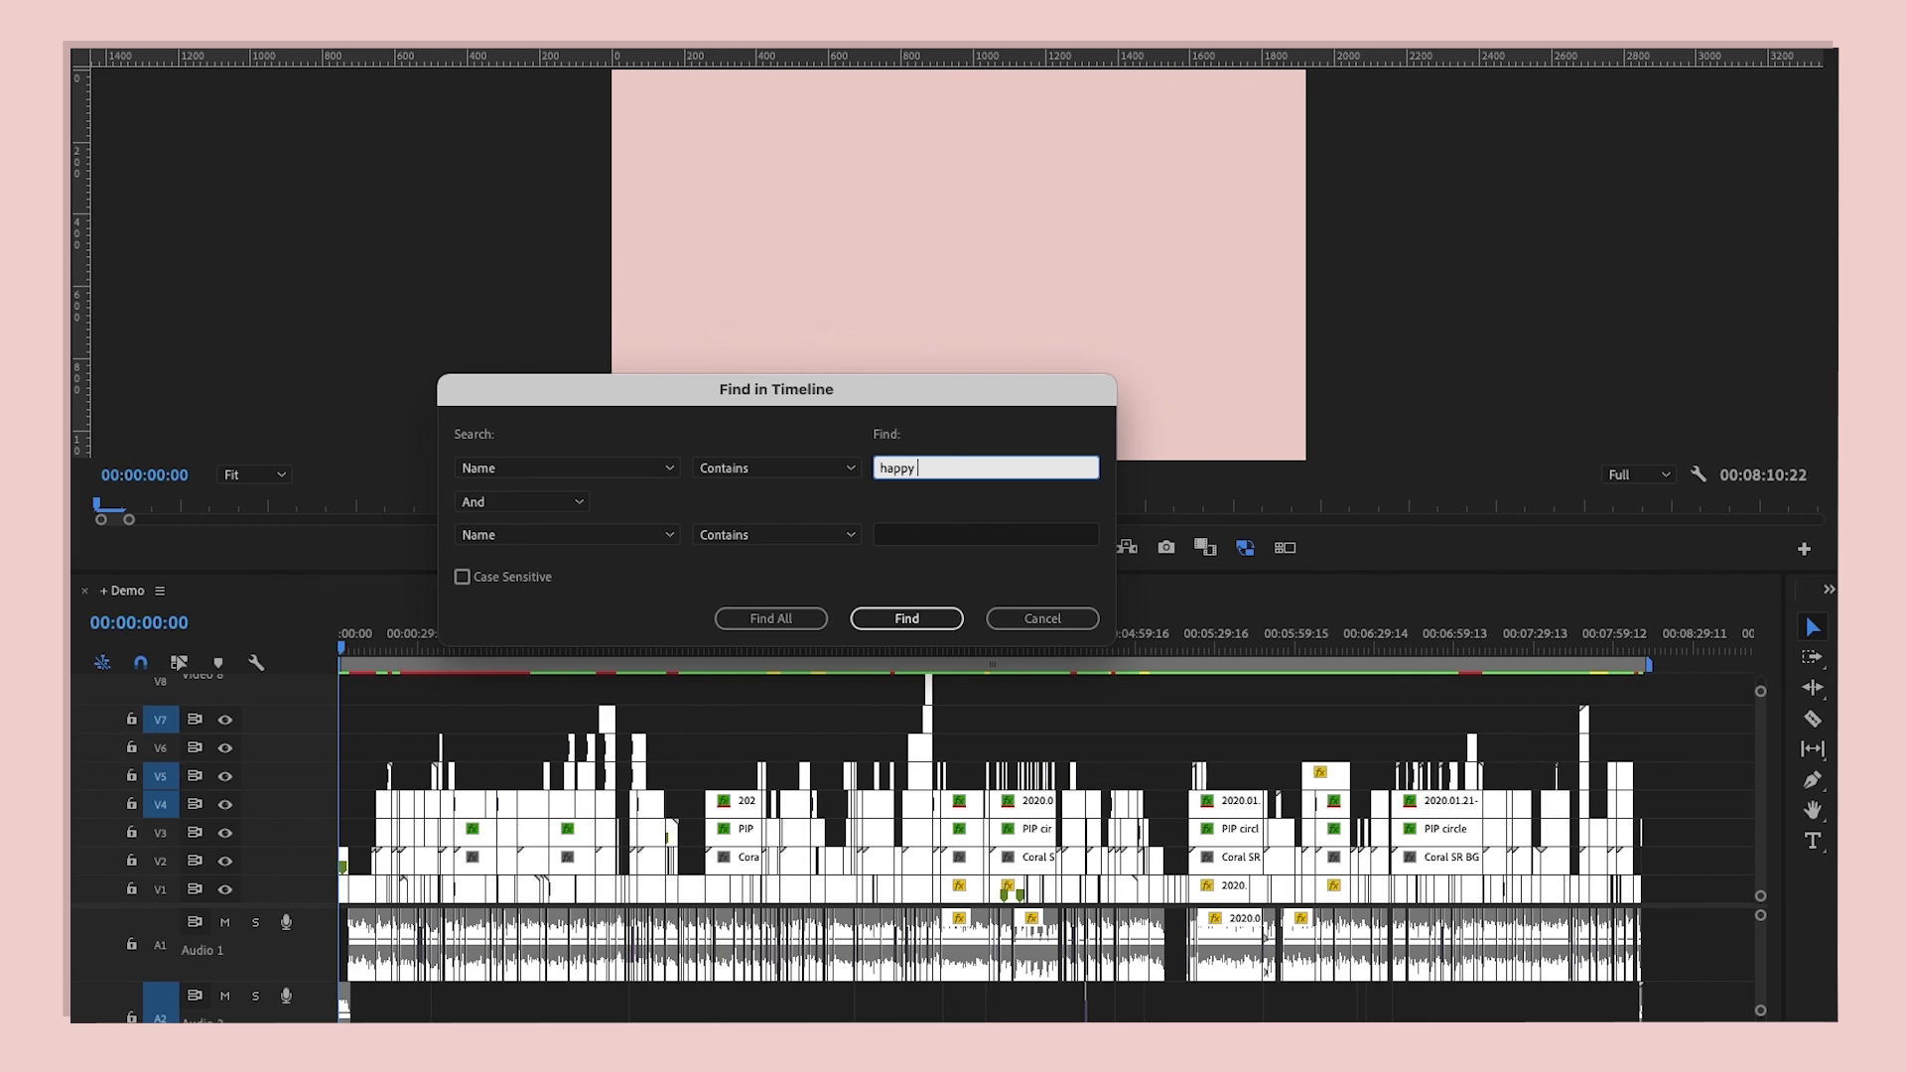
pyautogui.click(906, 618)
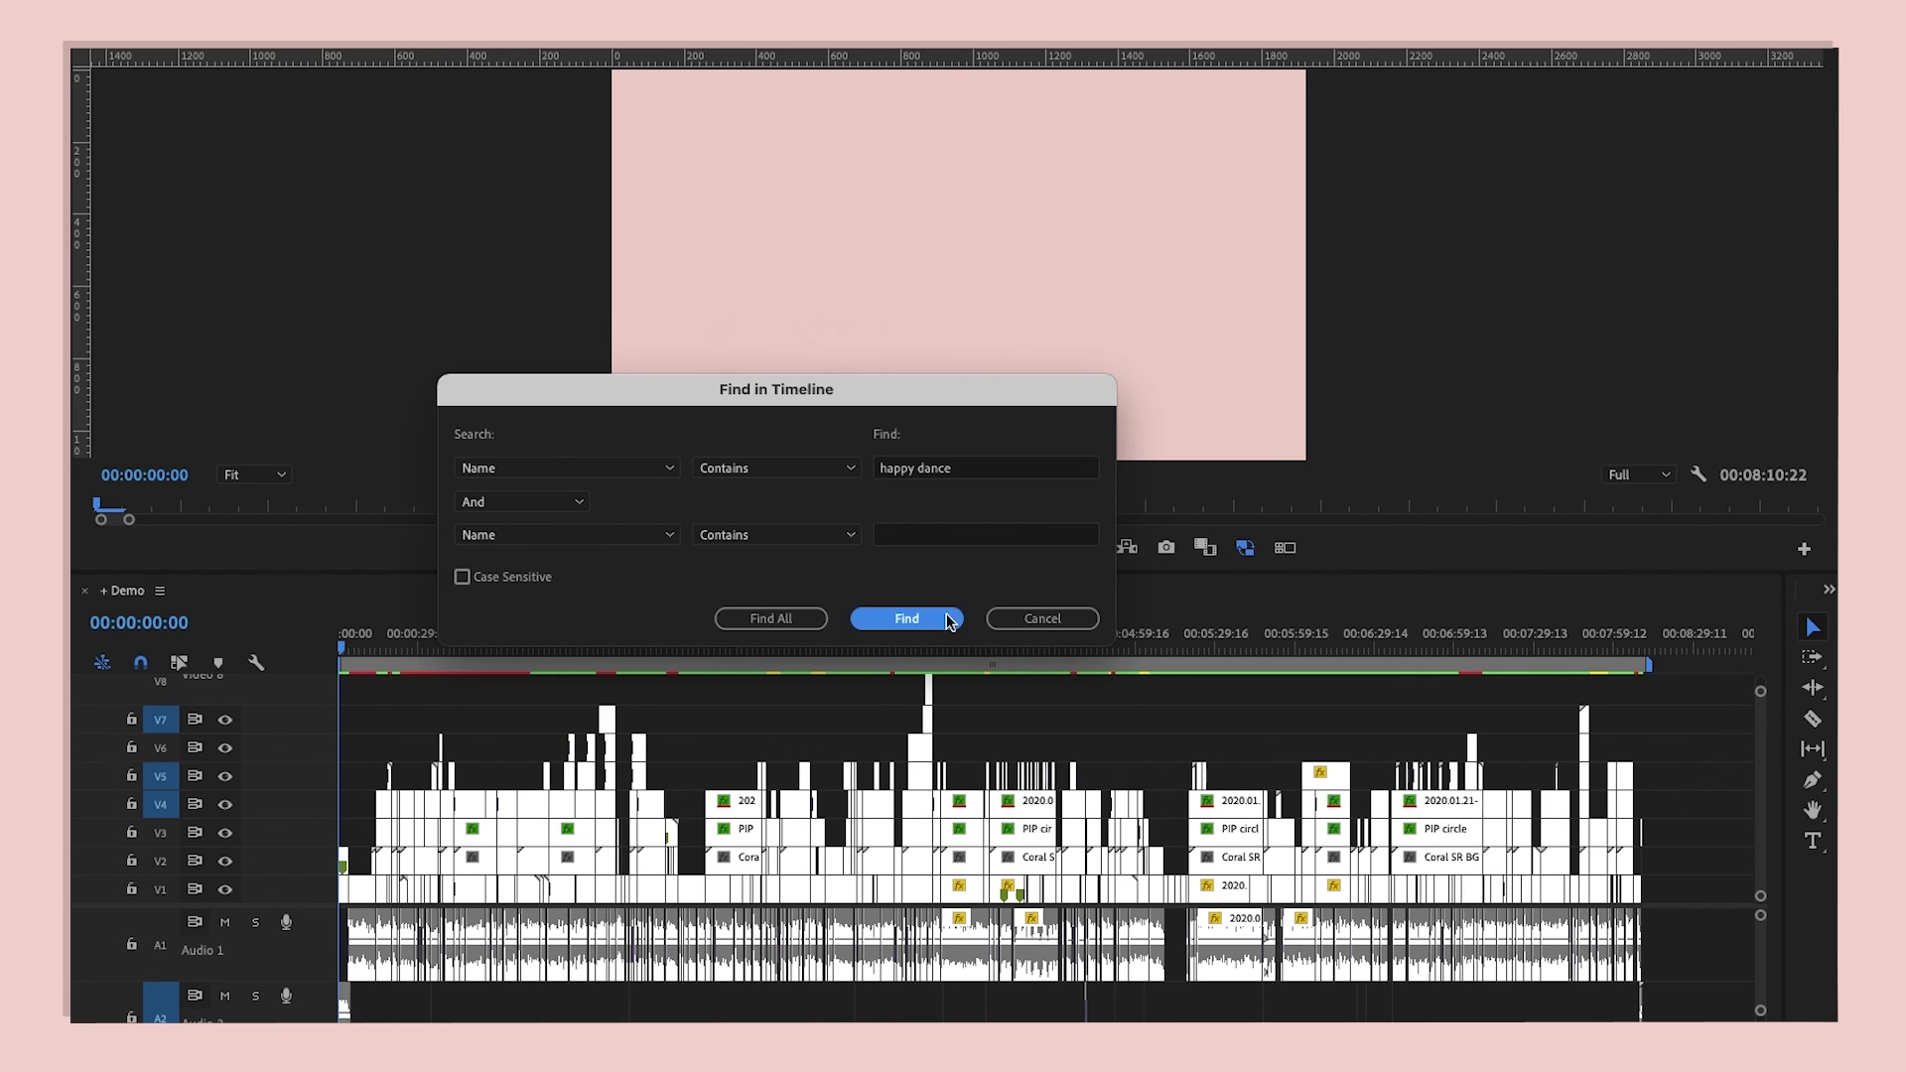
# - Find all clips in the + Demo timeline whose names contain "circle"
pyautogui.press('super+f')
pyautogui.write('circle')
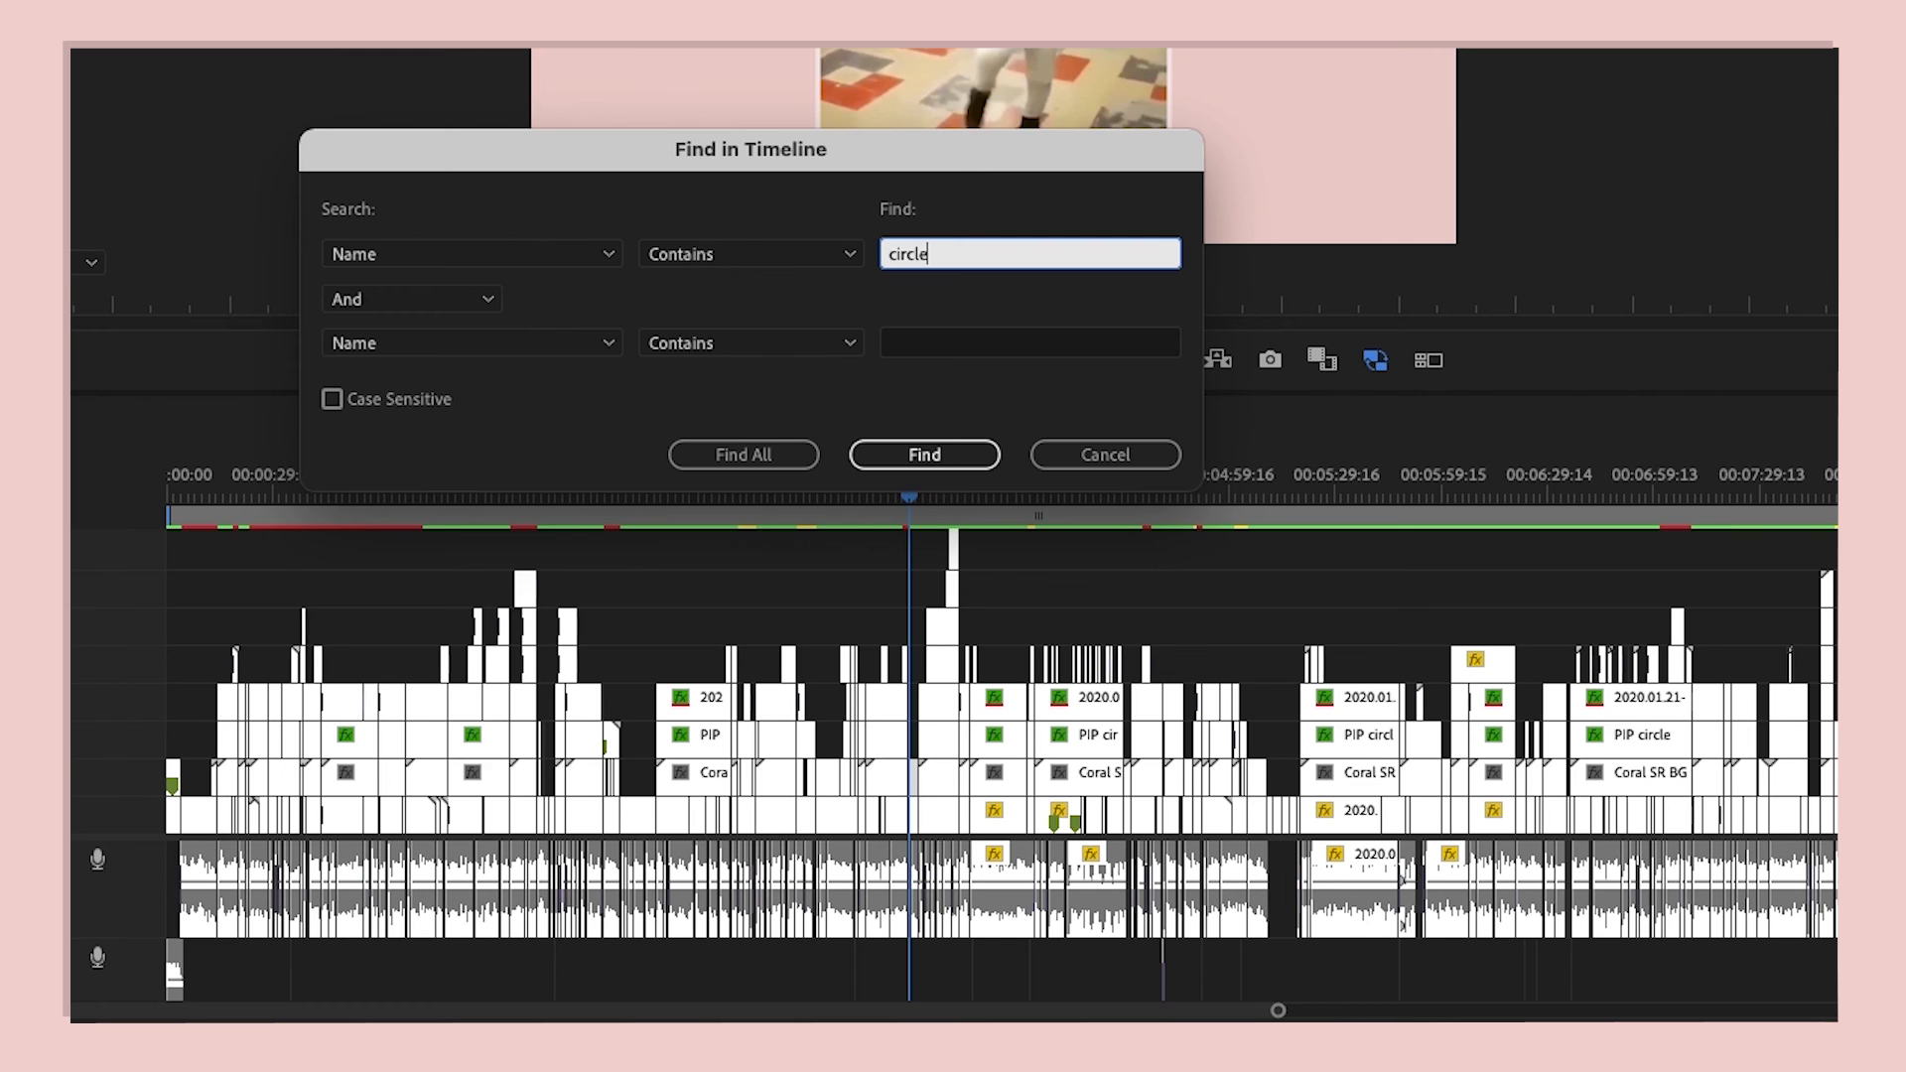
pyautogui.click(800, 459)
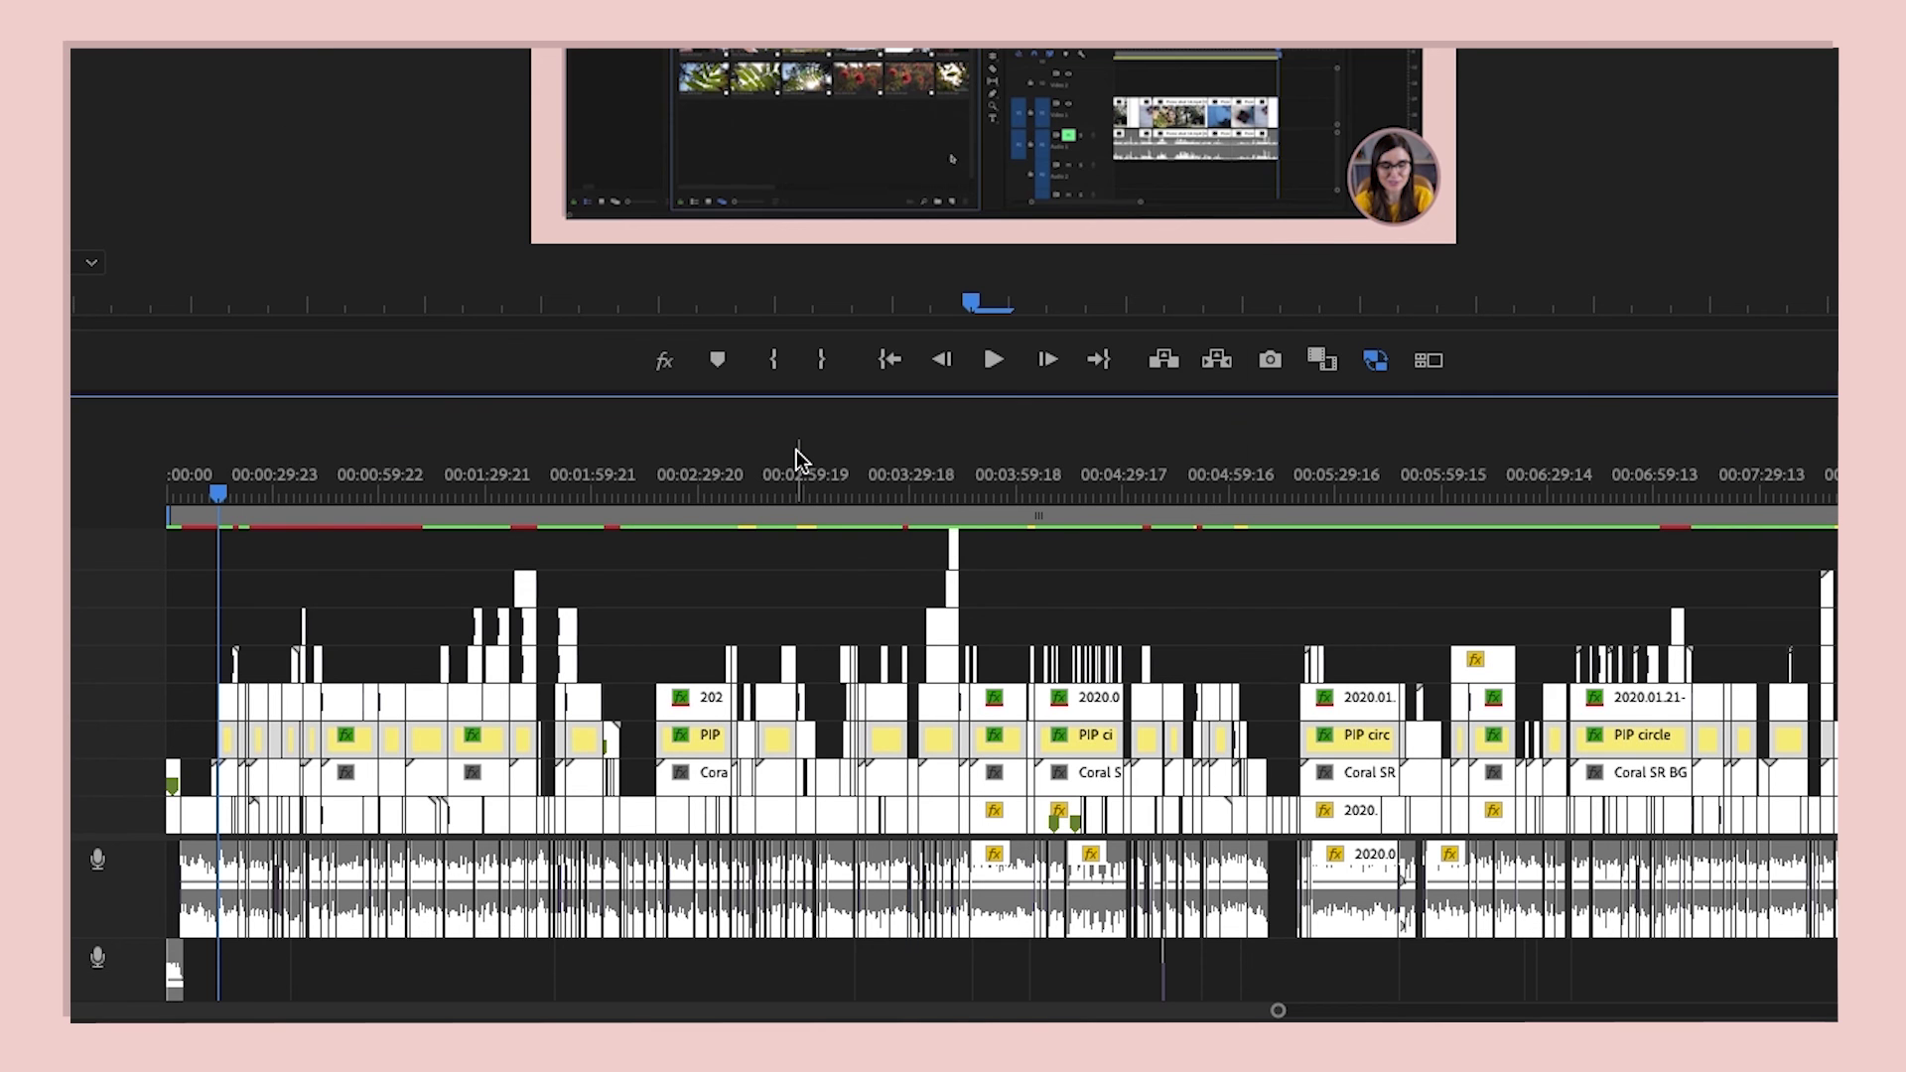